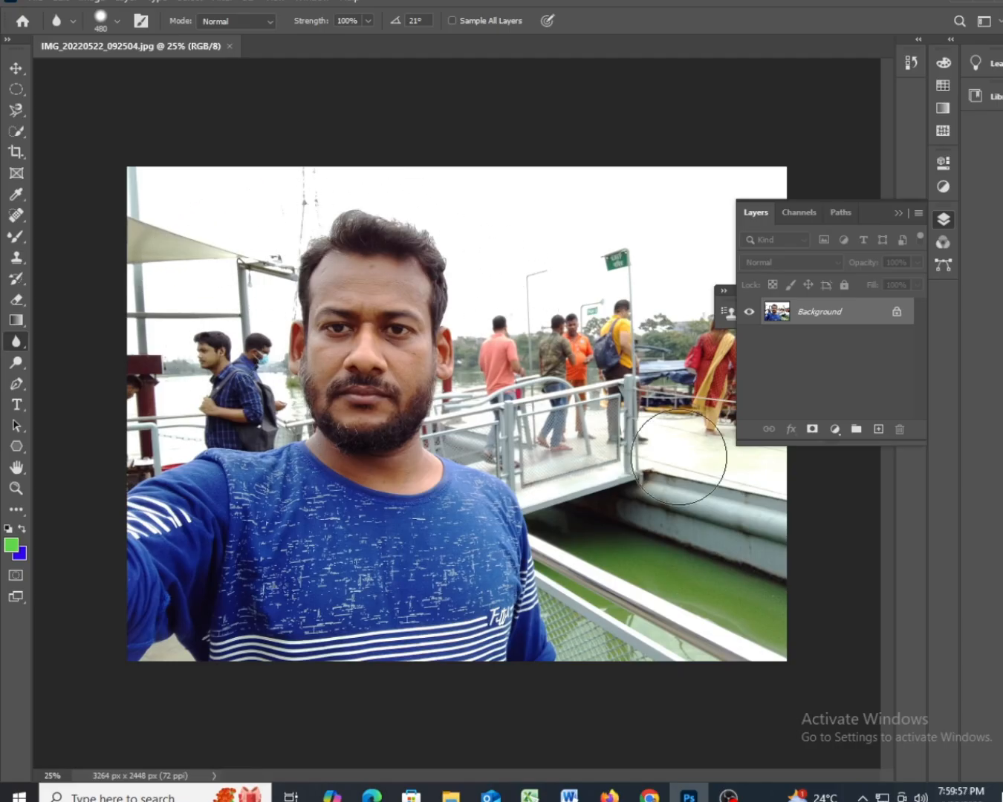
Step: Try selecting the man in the foreground with the Object Selection tool, and clear the selection
right_click(15, 344)
click(106, 341)
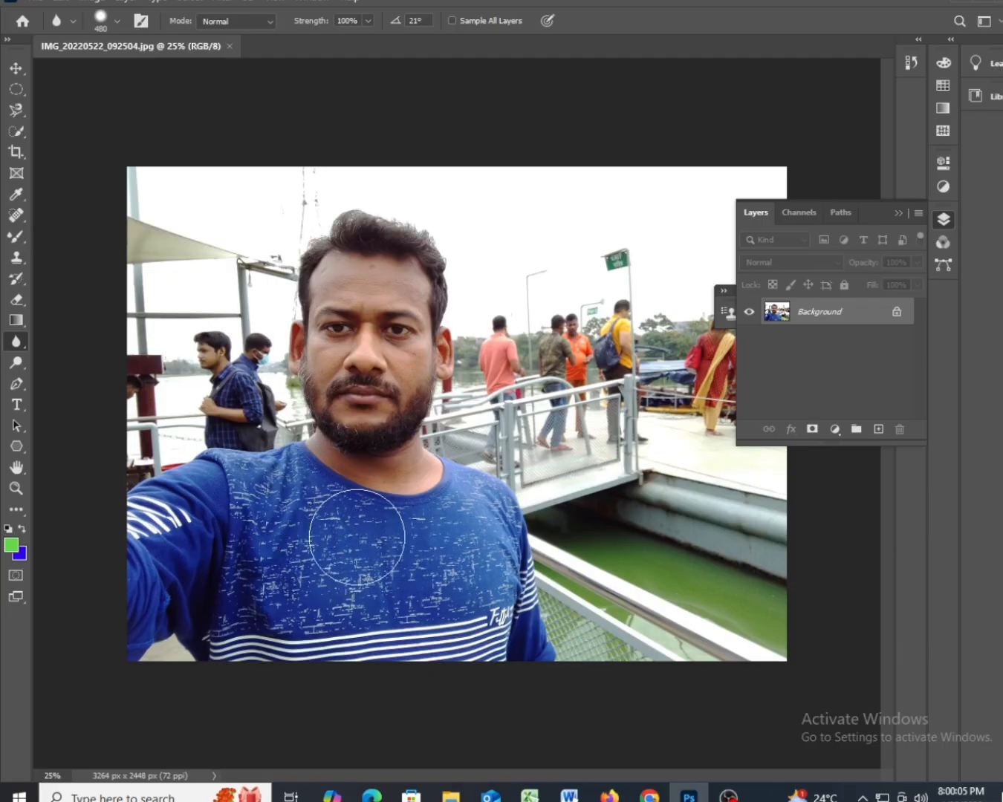
click(18, 137)
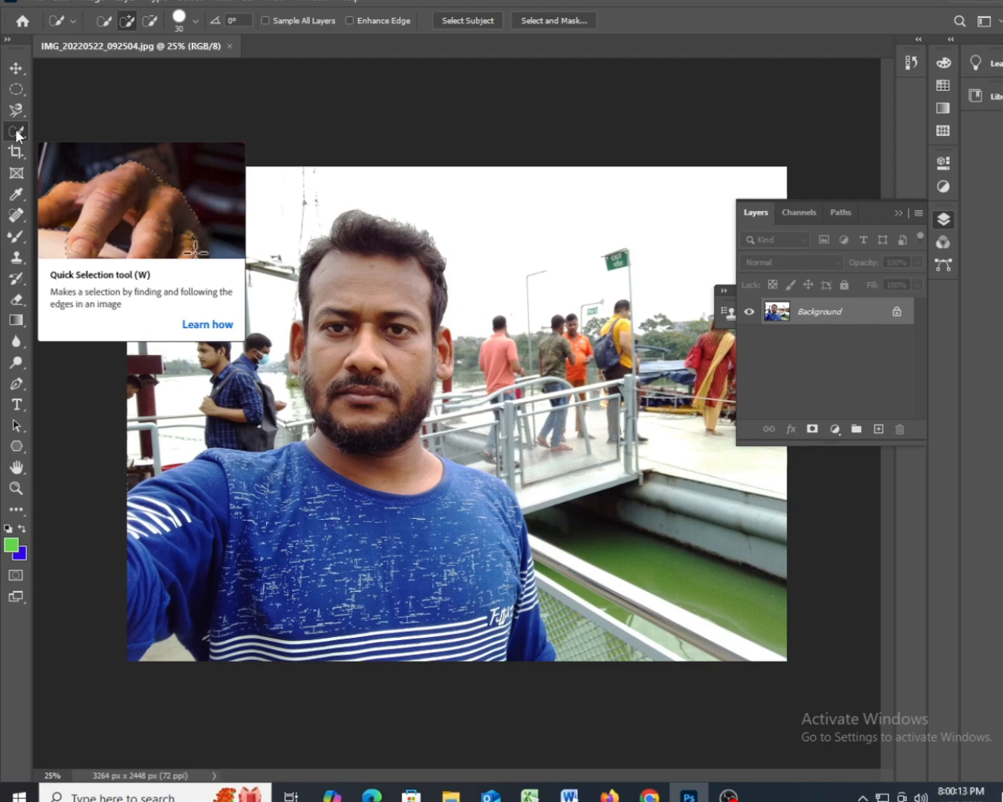
right_click(17, 134)
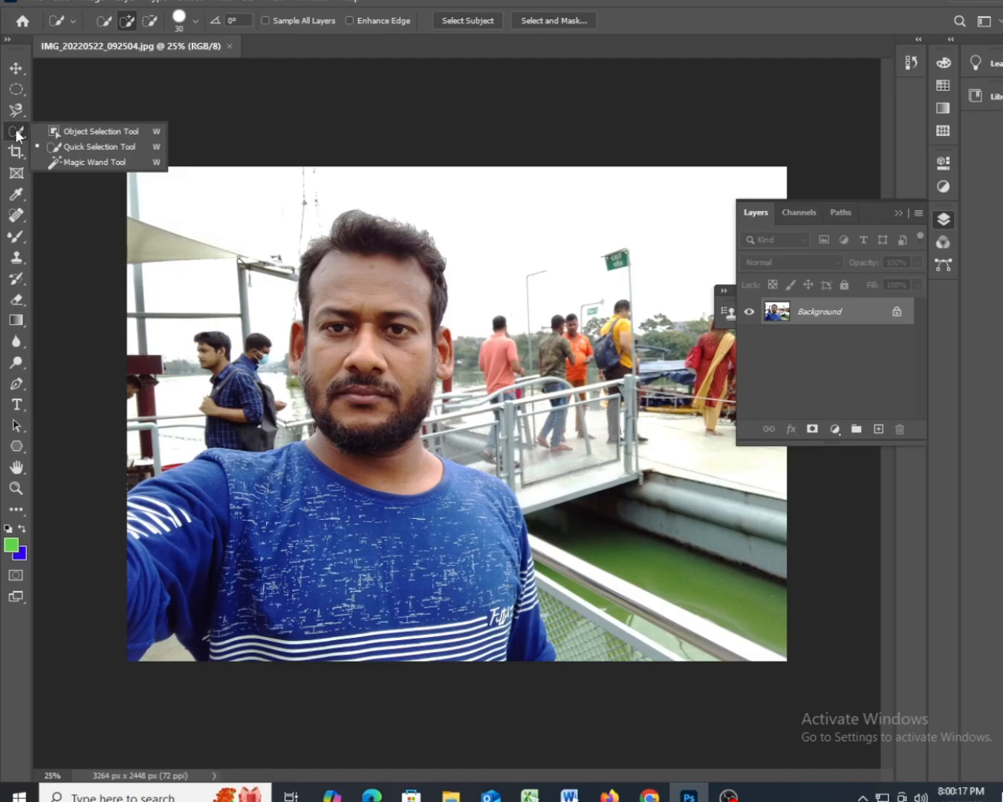
click(111, 130)
drag(136, 215, 591, 701)
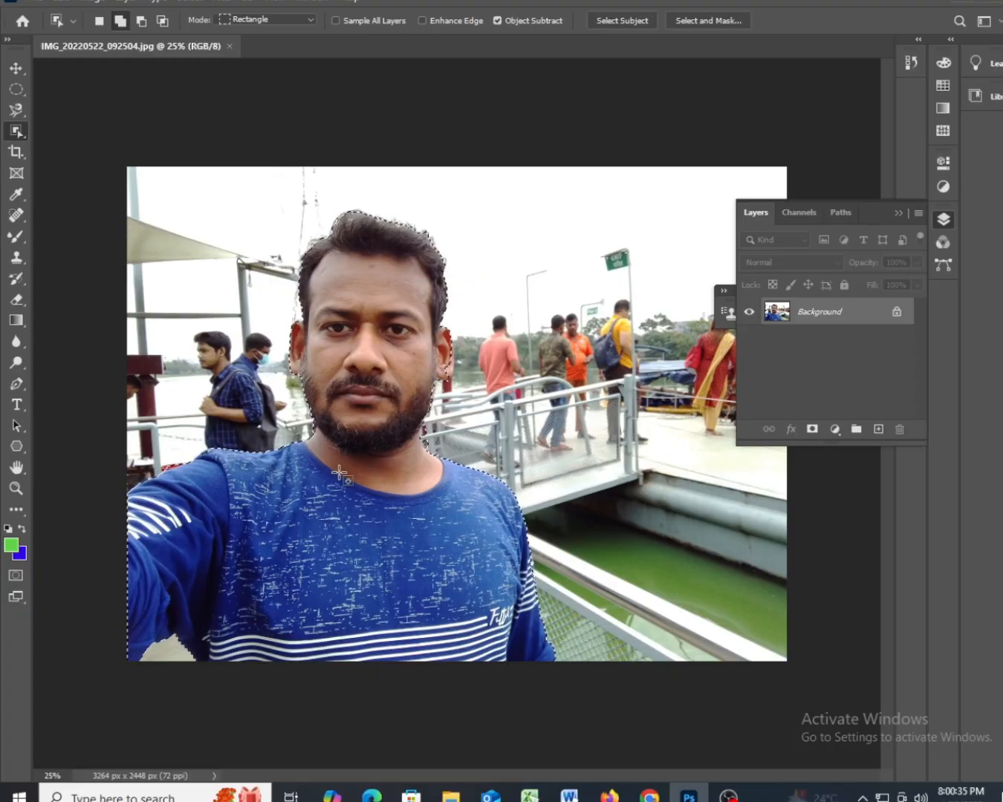
key(ctrl+d)
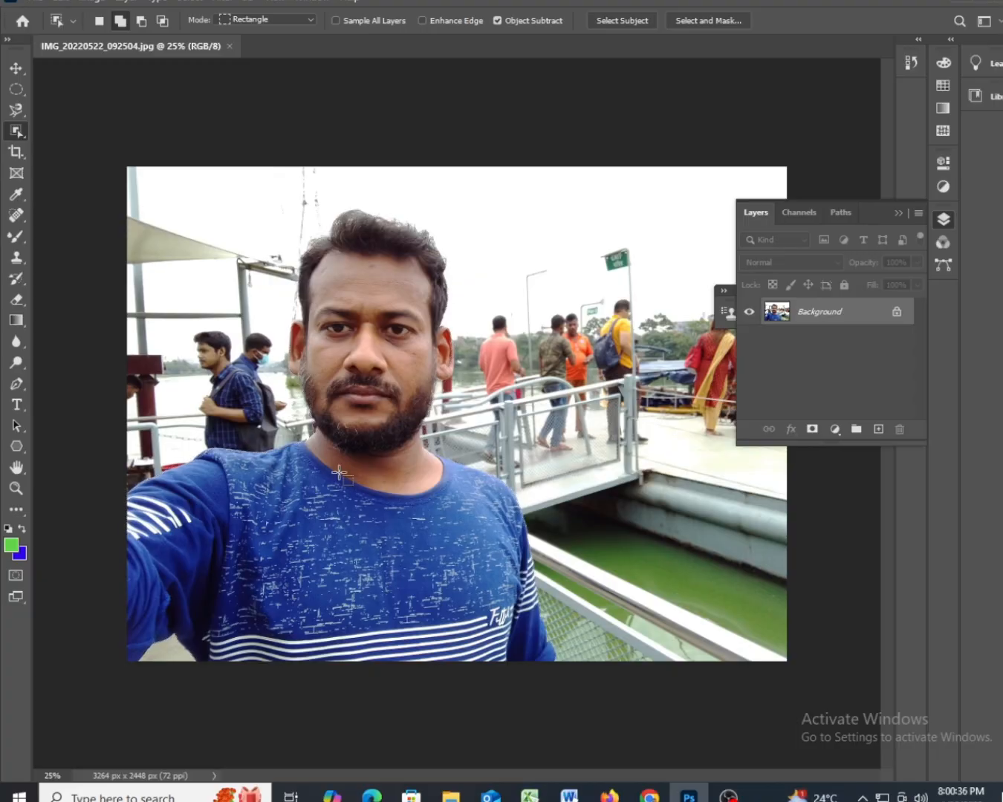
Step: Try selecting the foreground man's head, shirt and arm with the Quick Selection tool, clear it, and sample the shirt again
right_click(18, 134)
click(81, 148)
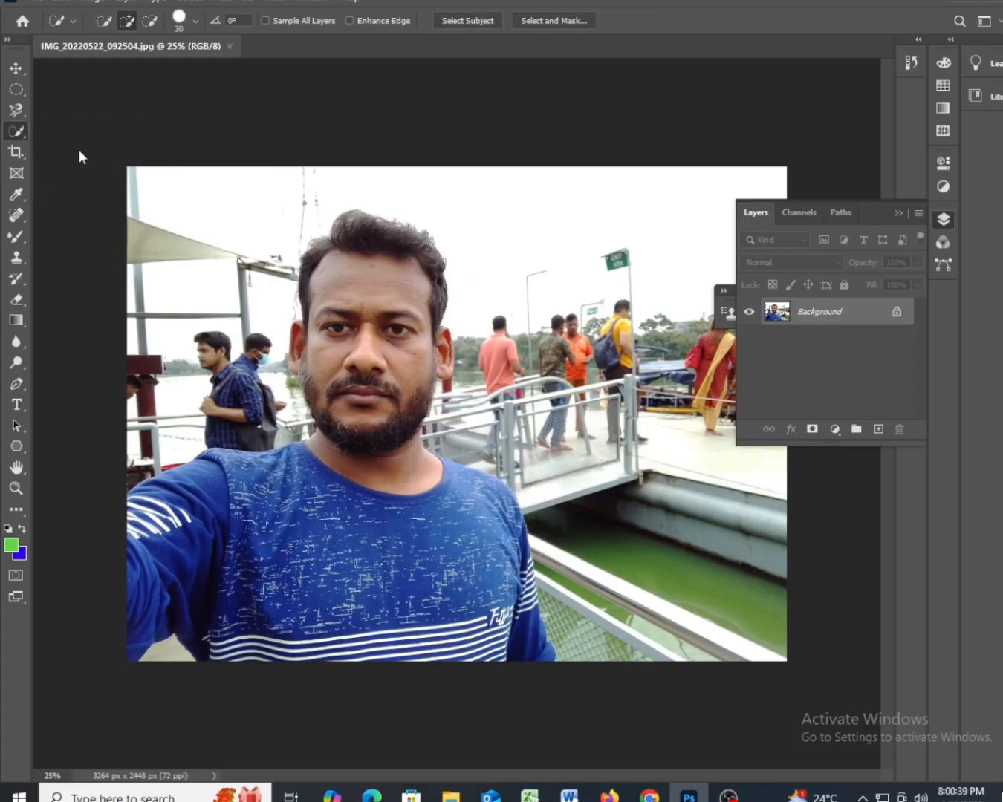
mouse_move(337, 525)
mouse_down()
mouse_move(356, 588)
mouse_move(380, 478)
mouse_up()
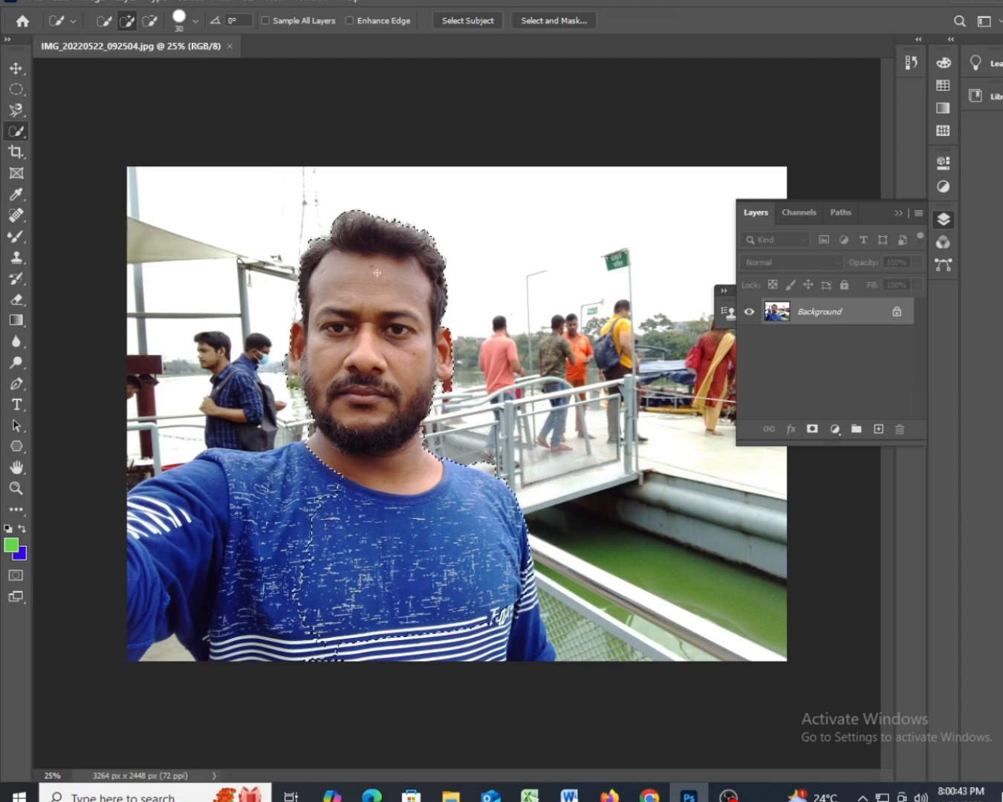
mouse_move(252, 512)
mouse_down()
mouse_move(189, 519)
mouse_move(157, 555)
mouse_move(279, 548)
mouse_move(214, 508)
mouse_move(142, 517)
mouse_up()
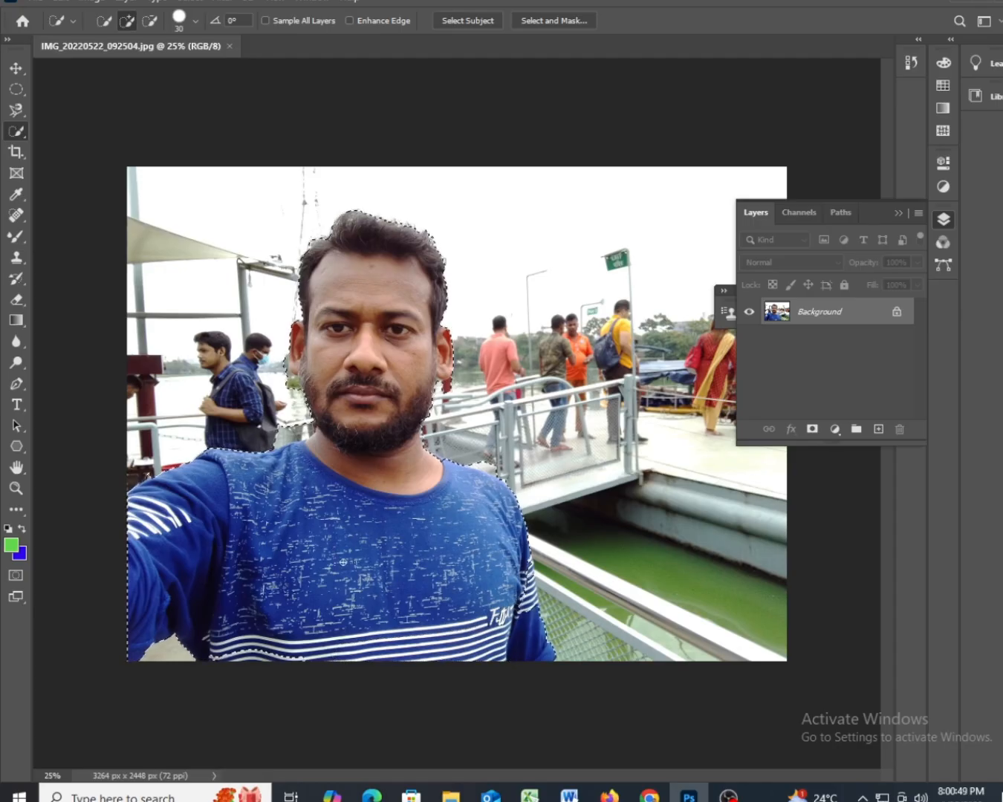
click(343, 566)
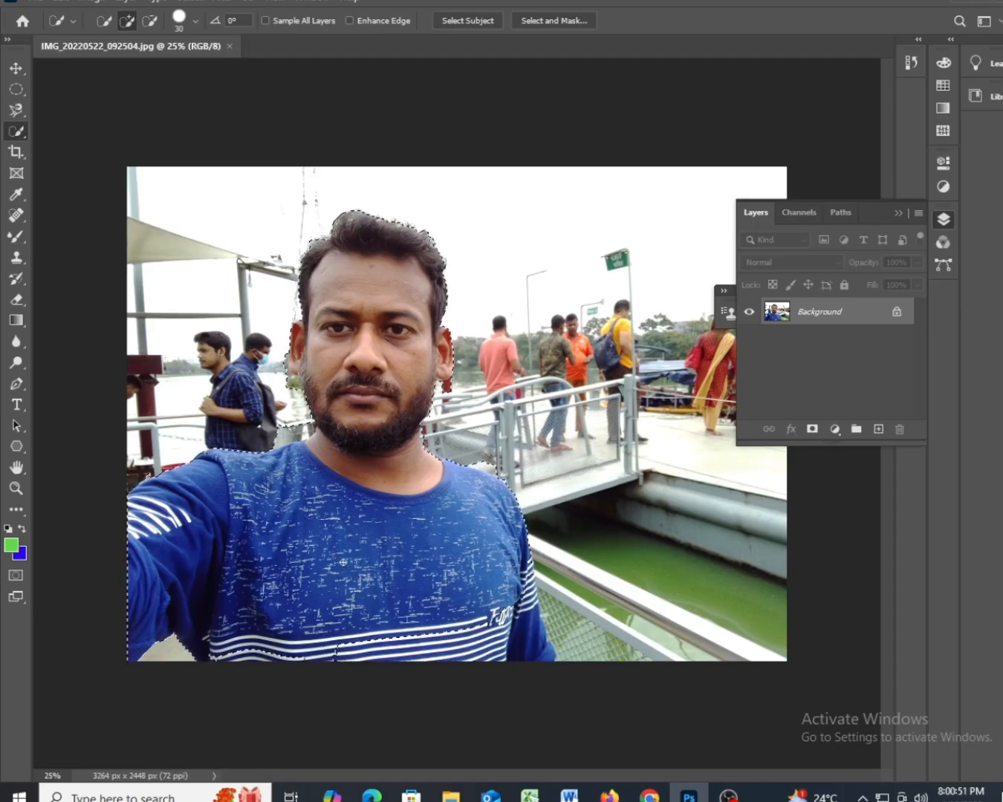
key(ctrl+d)
click(344, 566)
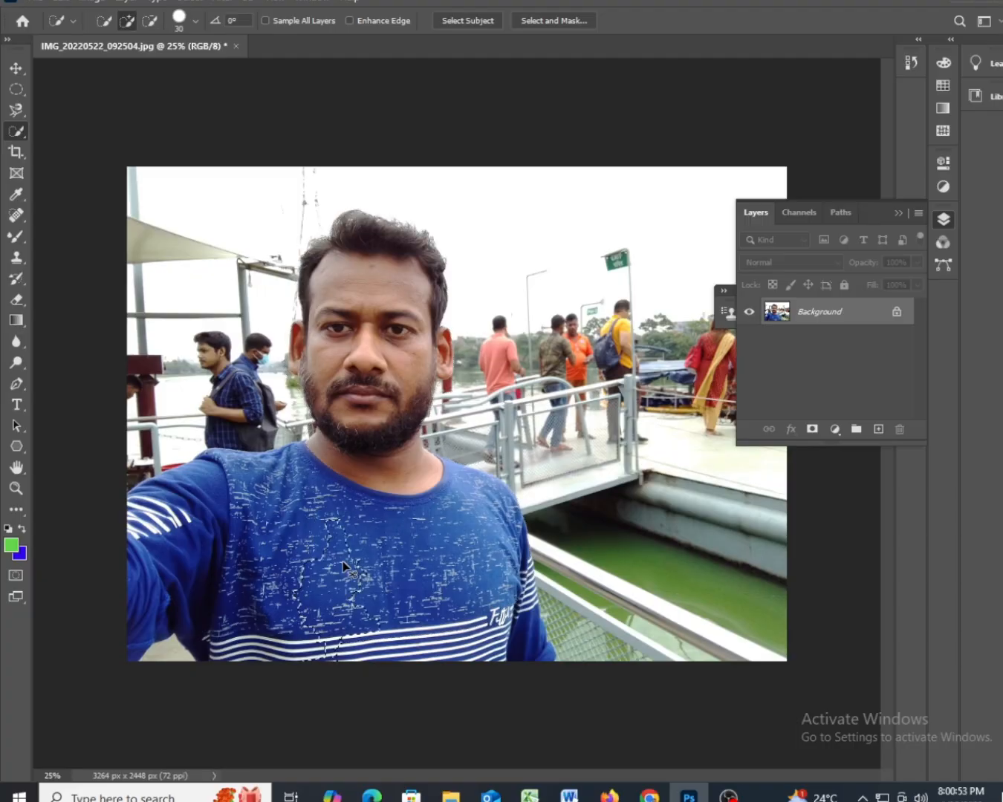
Step: Select the whole foreground man with the Object Selection tool in Rectangle mode
right_click(15, 131)
click(55, 133)
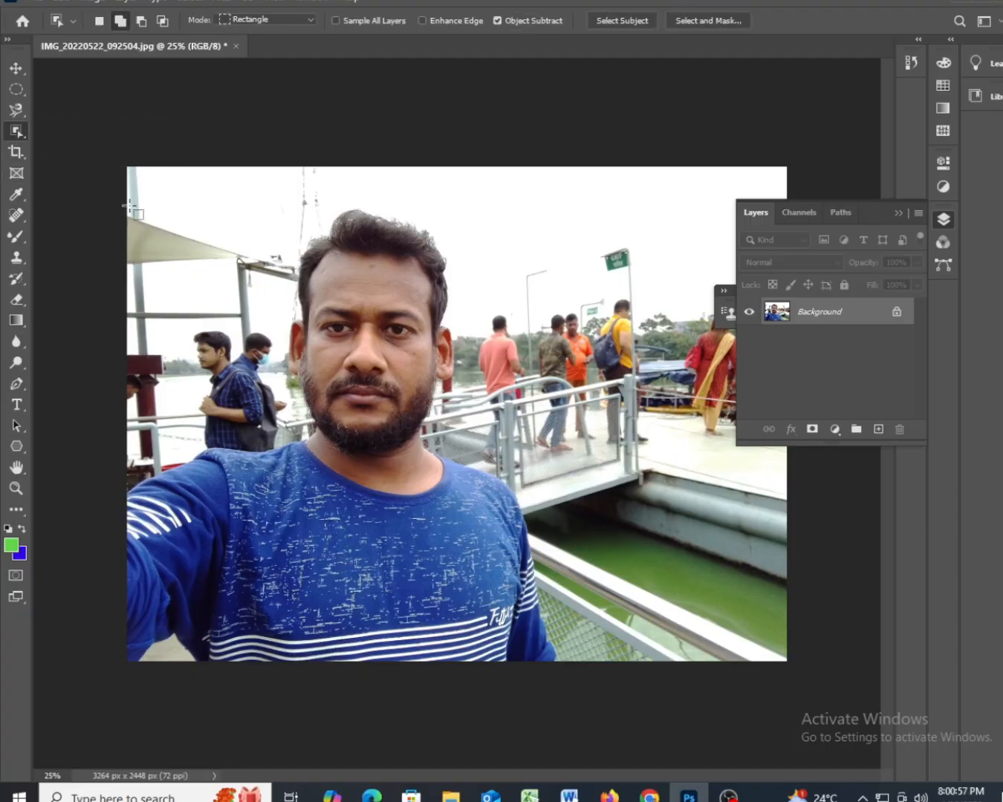
drag(130, 206, 570, 695)
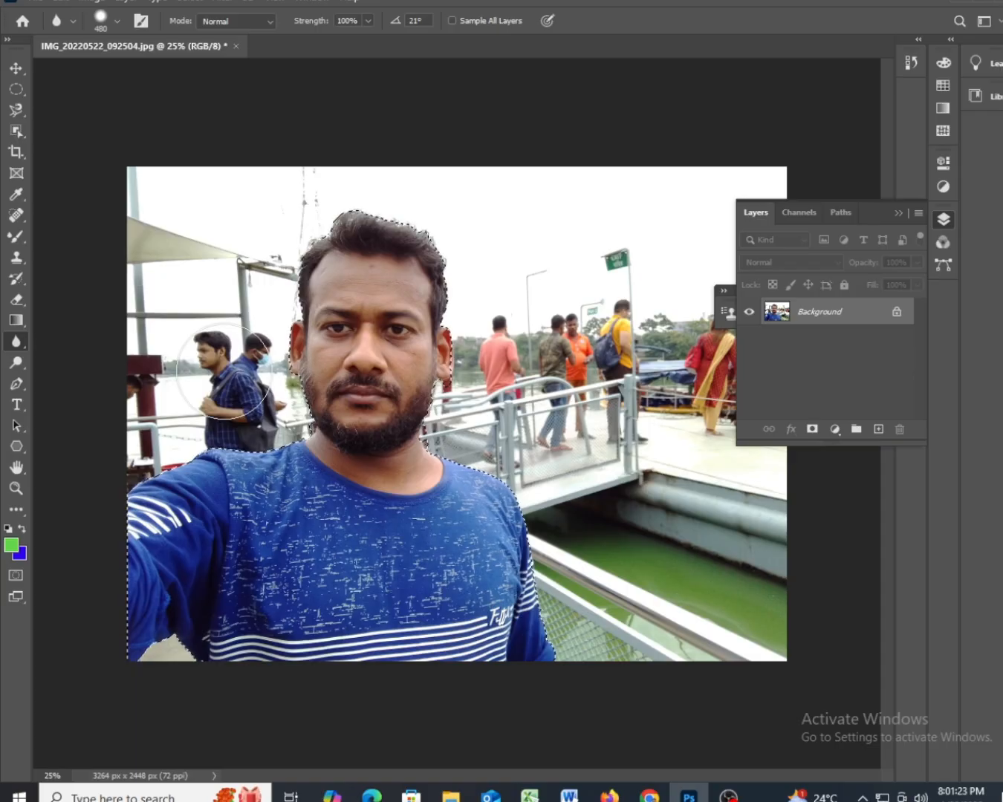
Step: Duplicate the Background layer, keeping the selection around the foreground man
scroll(207, 371, up, 5)
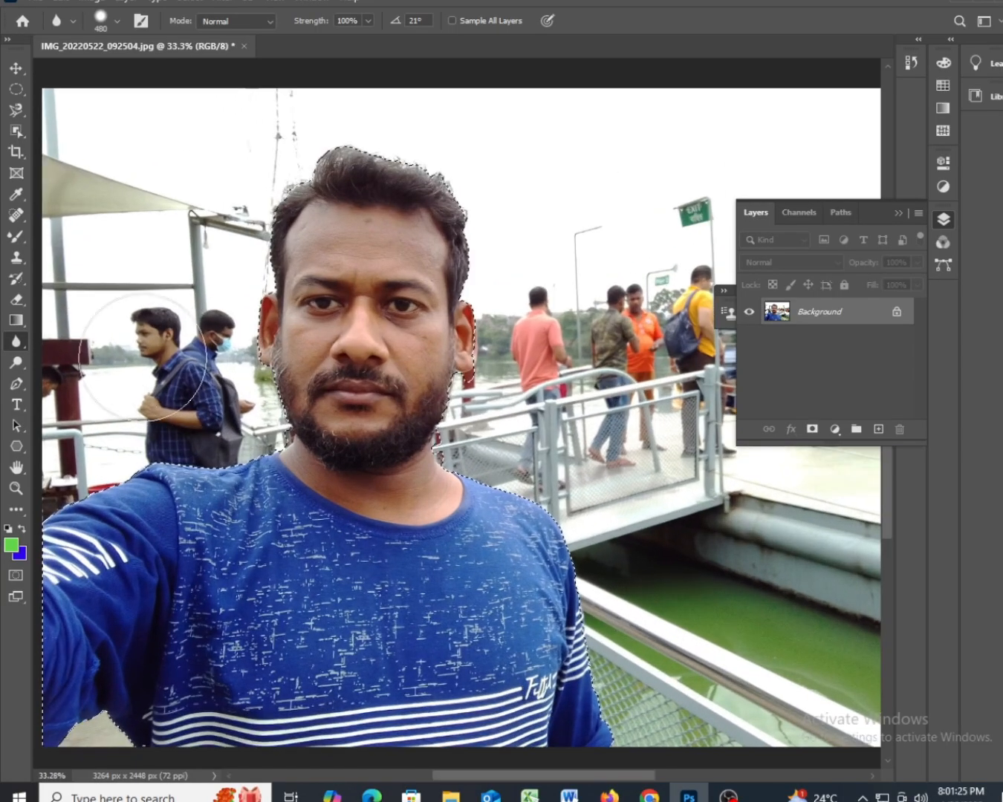
scroll(123, 349, up, 5)
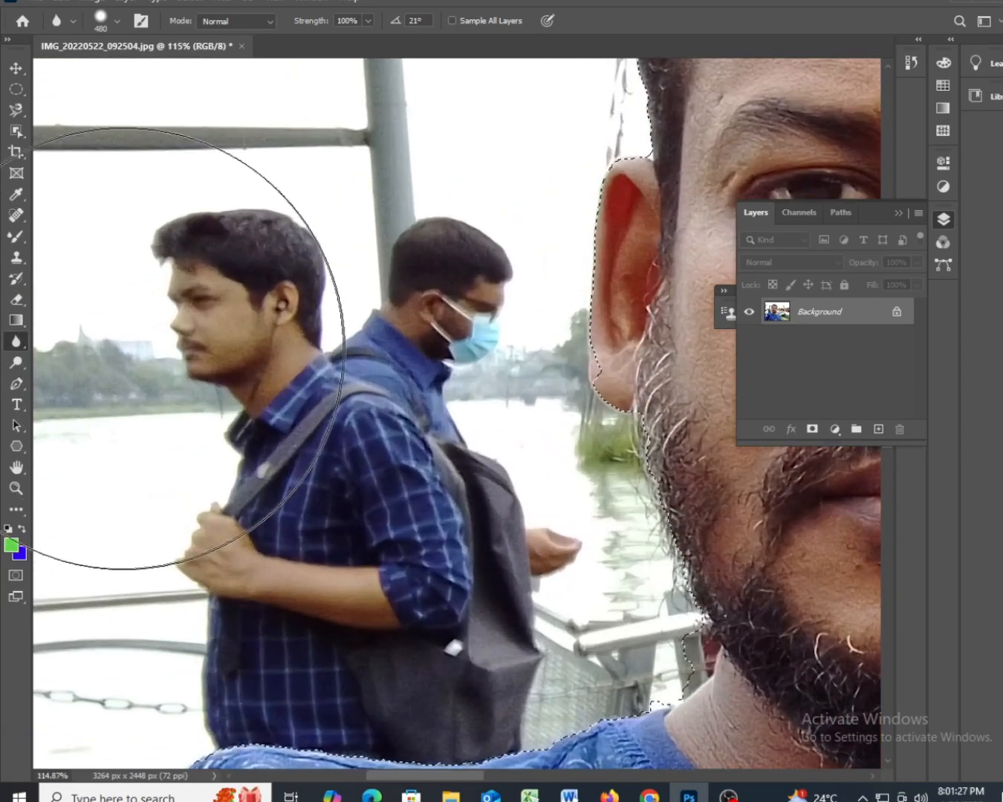
scroll(128, 353, down, 2)
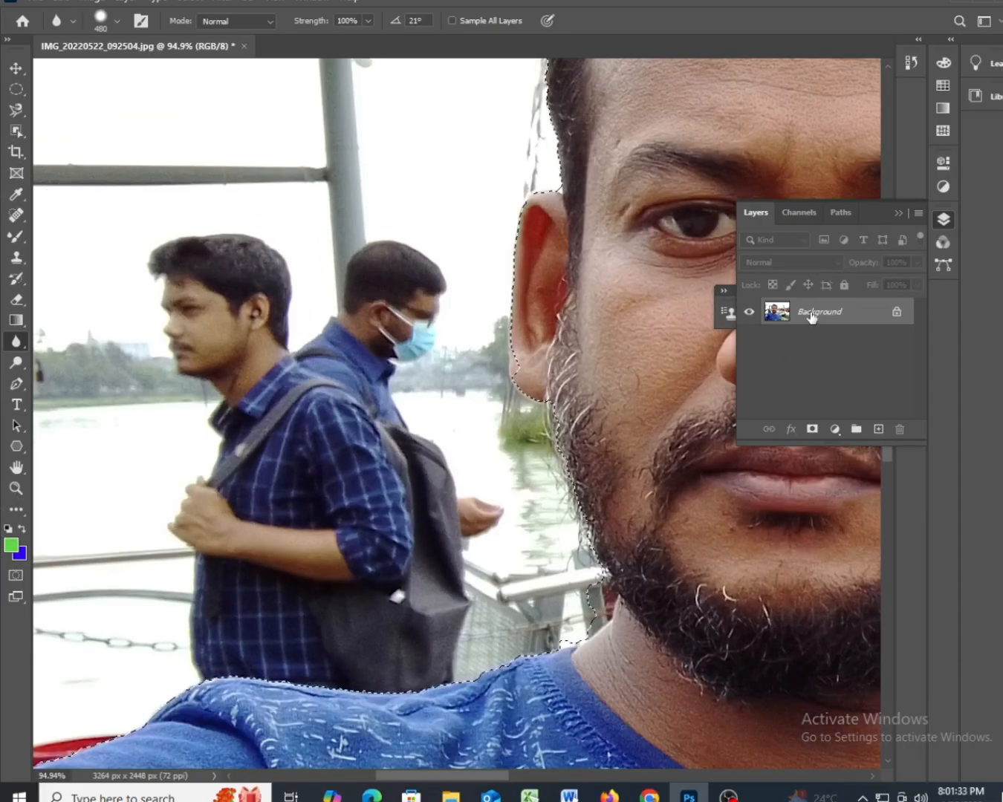
drag(820, 315, 881, 439)
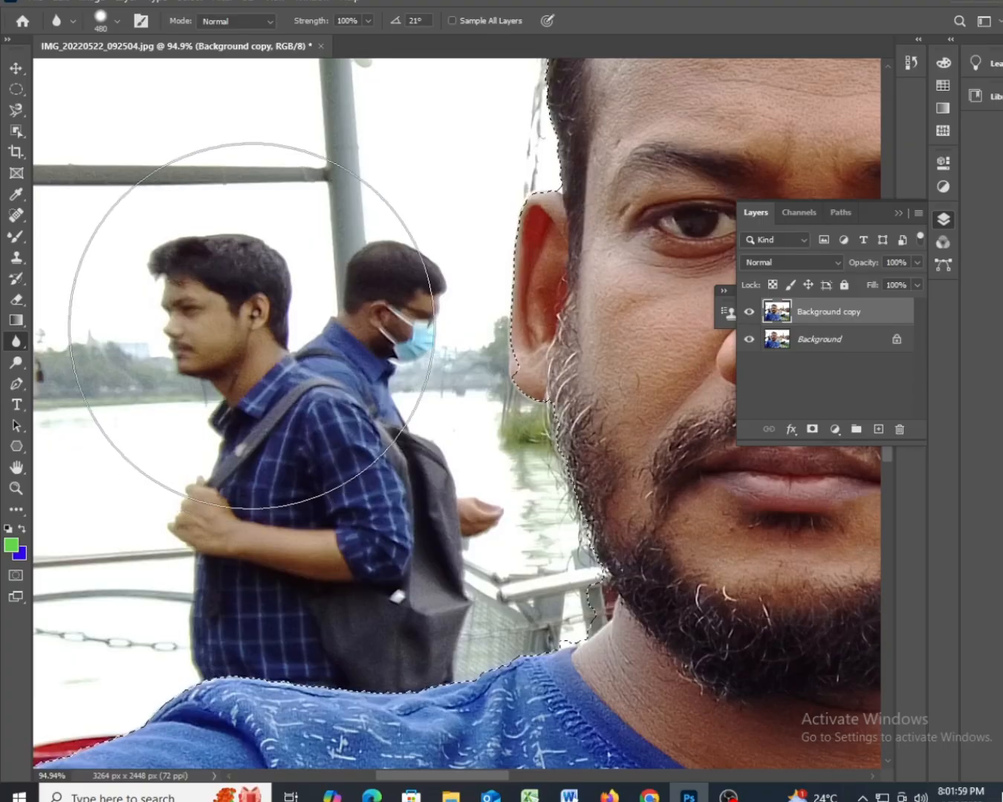
Step: Set the blur brush size to 149 px and try blurring the plaid-shirted man's face on the Background copy layer
right_click(248, 331)
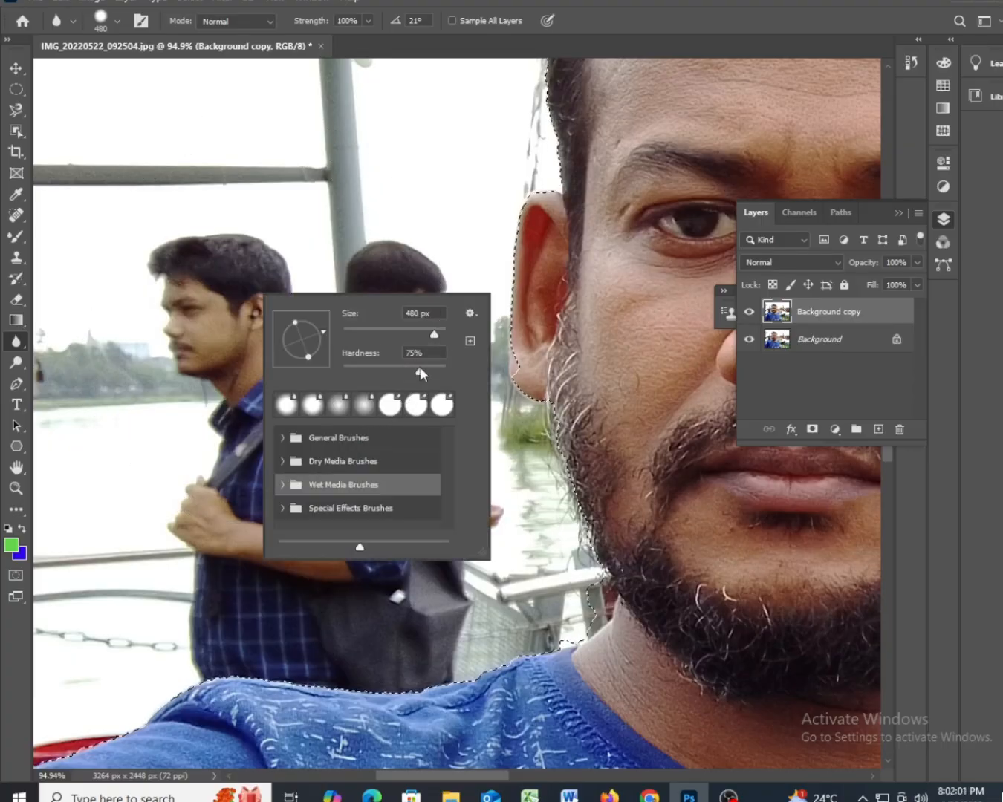
drag(420, 366, 419, 367)
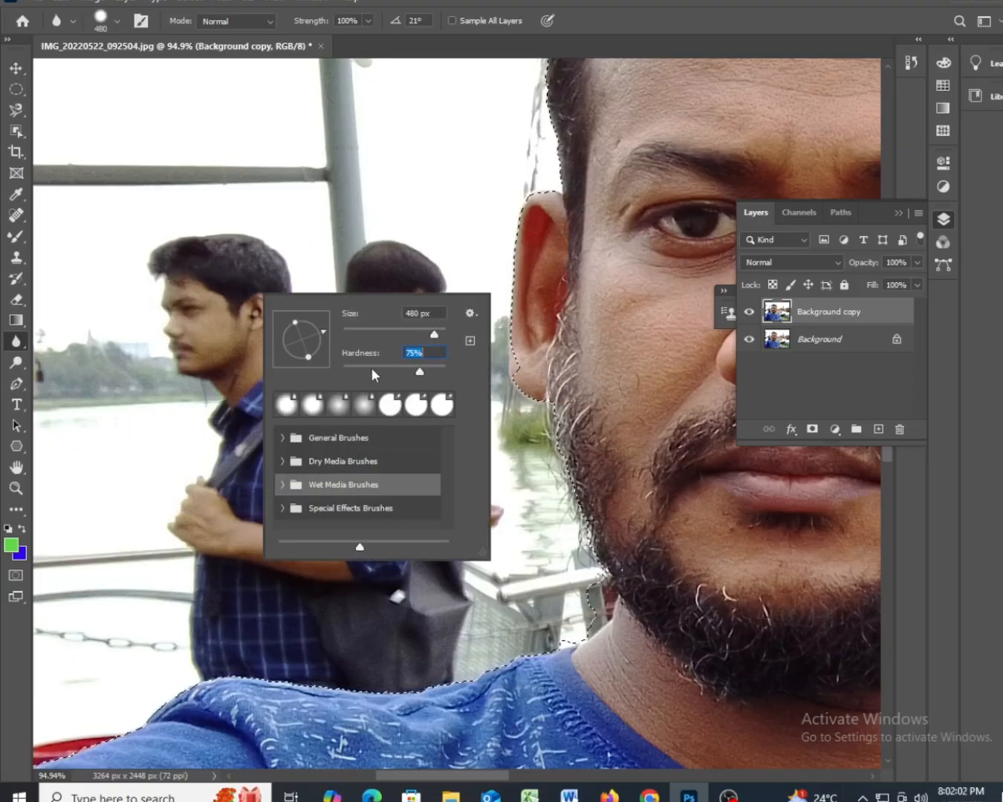
click(406, 336)
click(256, 283)
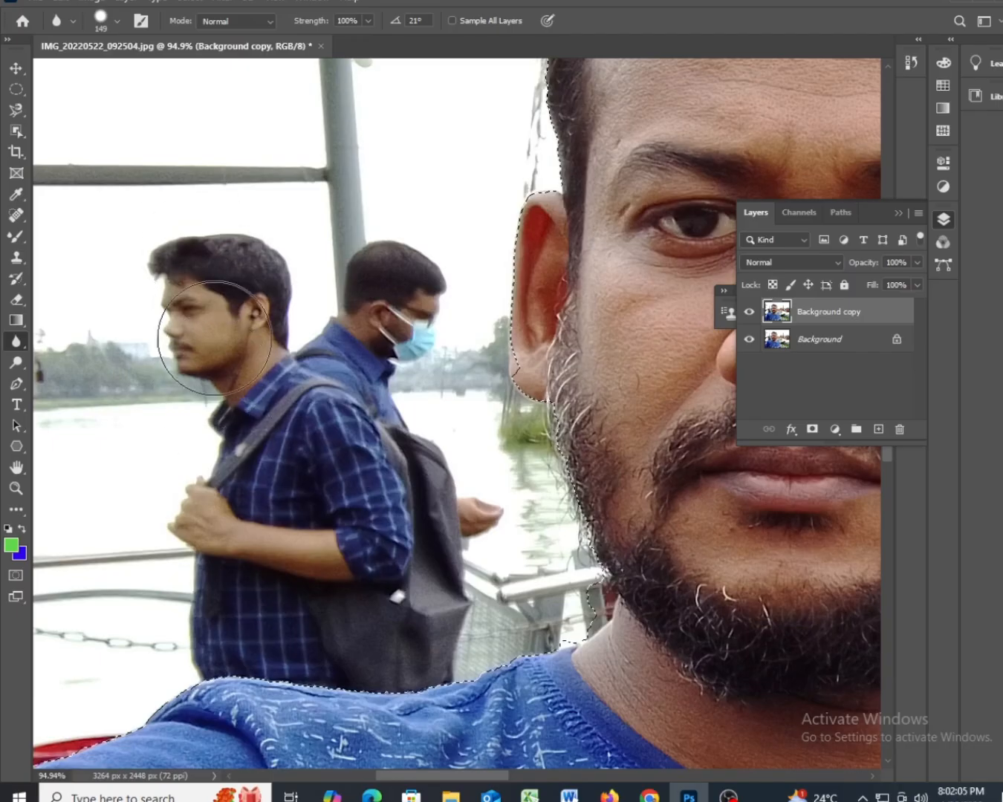
mouse_move(214, 337)
mouse_down()
mouse_move(199, 222)
mouse_move(239, 279)
mouse_move(183, 292)
mouse_move(161, 261)
mouse_move(201, 212)
mouse_move(246, 257)
mouse_move(320, 416)
mouse_move(241, 383)
mouse_up()
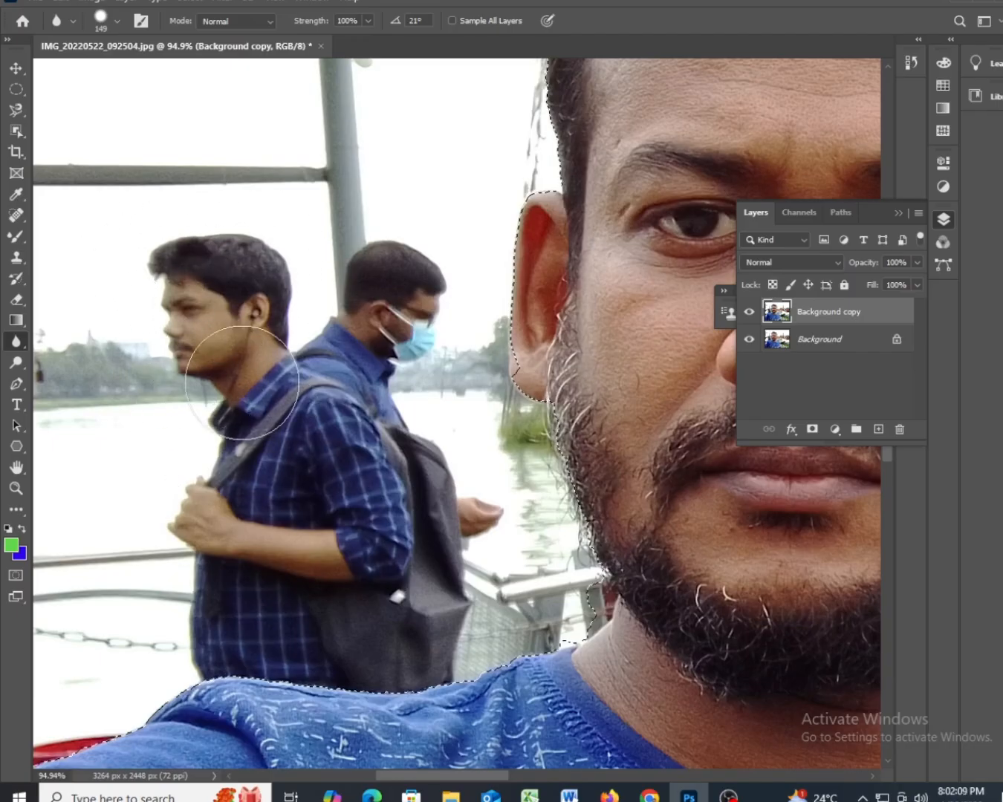
click(750, 318)
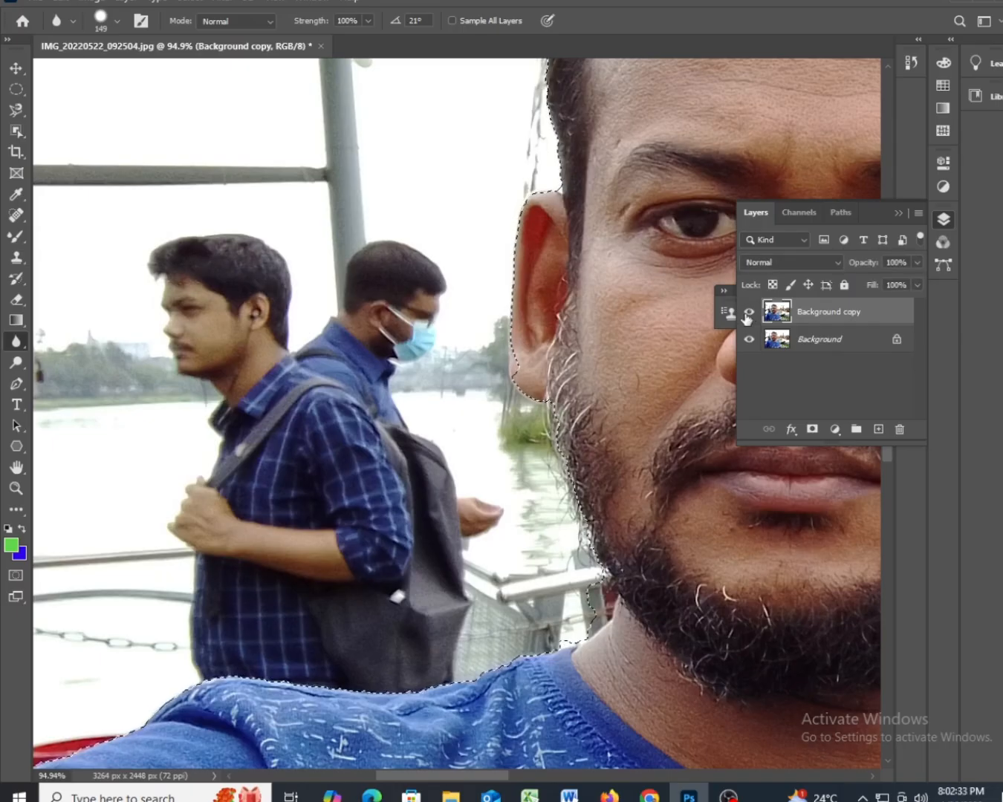
Step: Choose the Blur tool and invert the selection so it covers everything except the foreground man
key(ctrl+minus)
key(ctrl+minus)
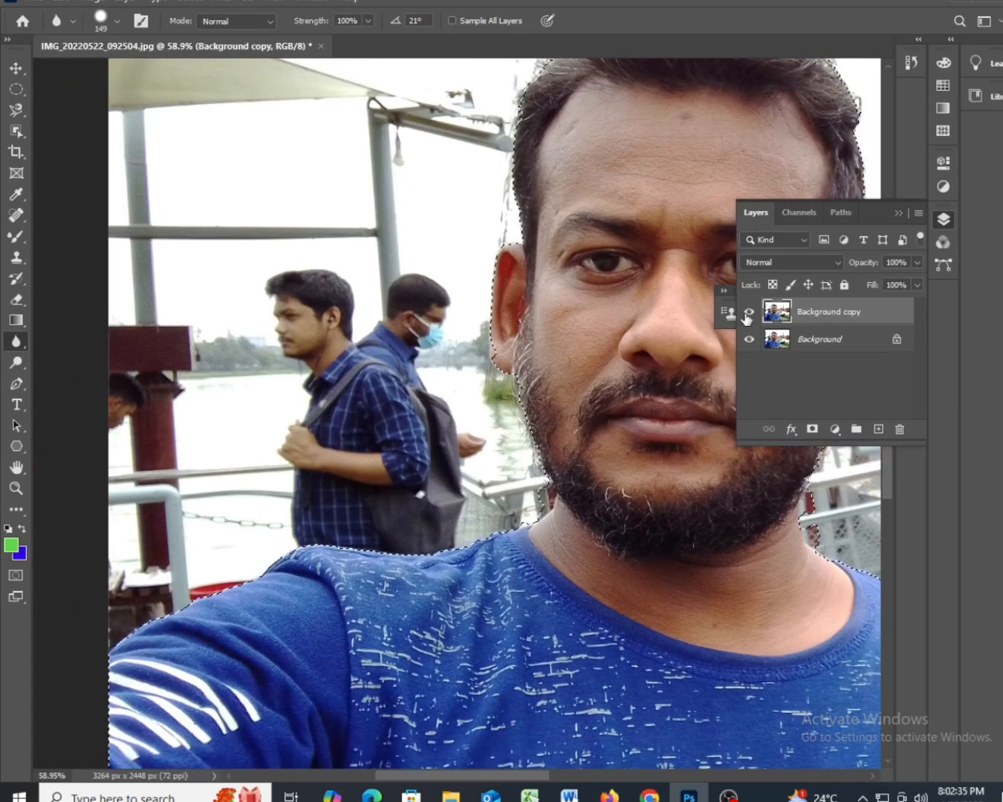
scroll(746, 317, down, 1)
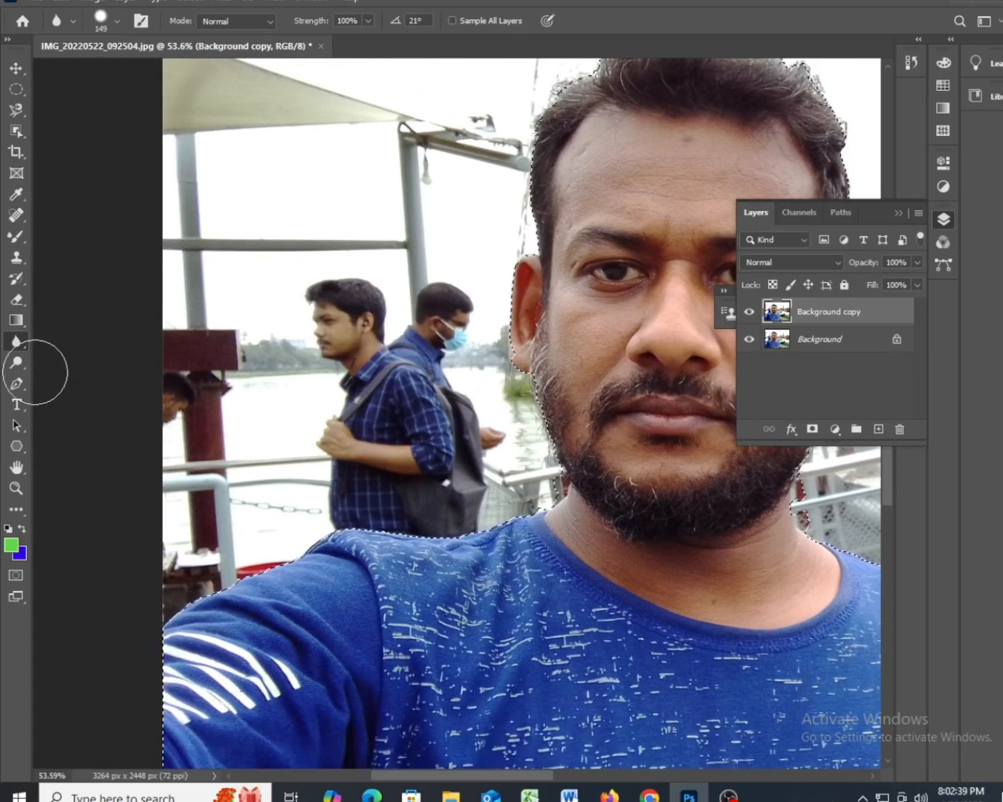
right_click(17, 341)
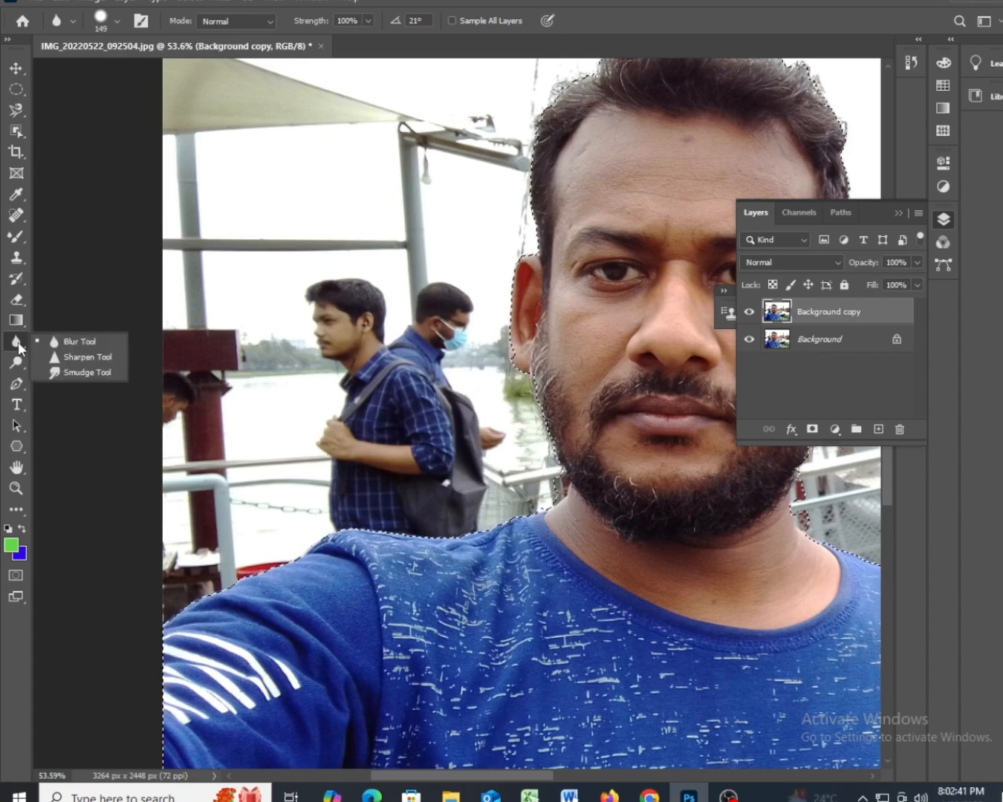
click(84, 339)
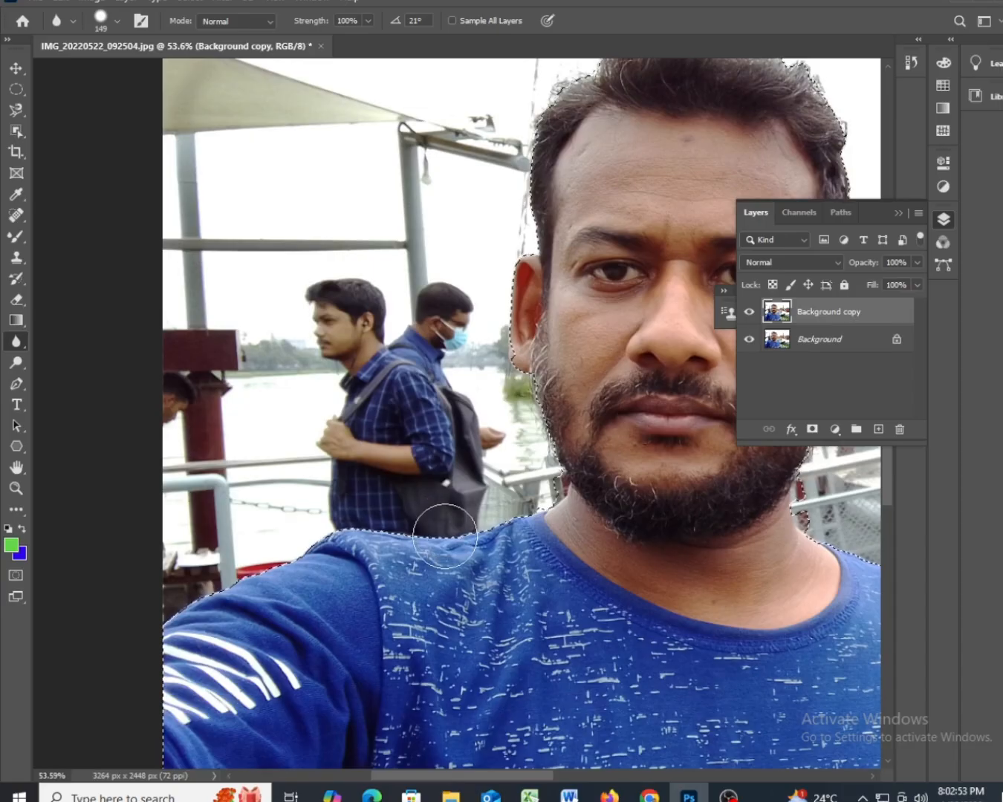
scroll(444, 536, down, 3)
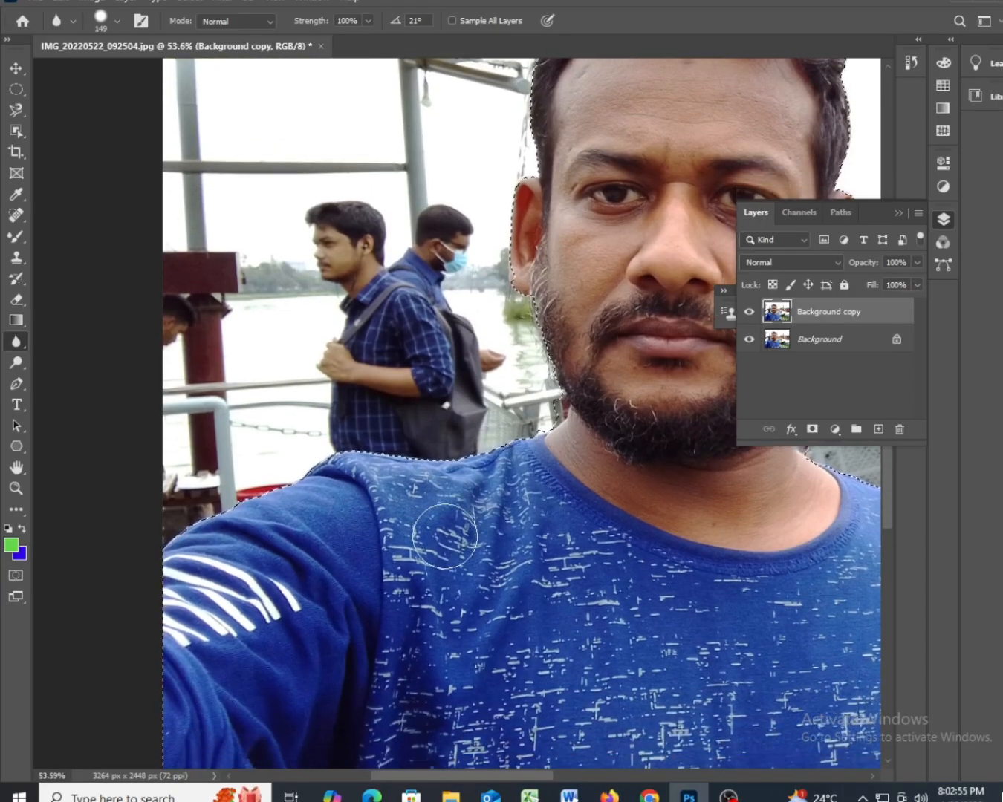
scroll(444, 535, up, 5)
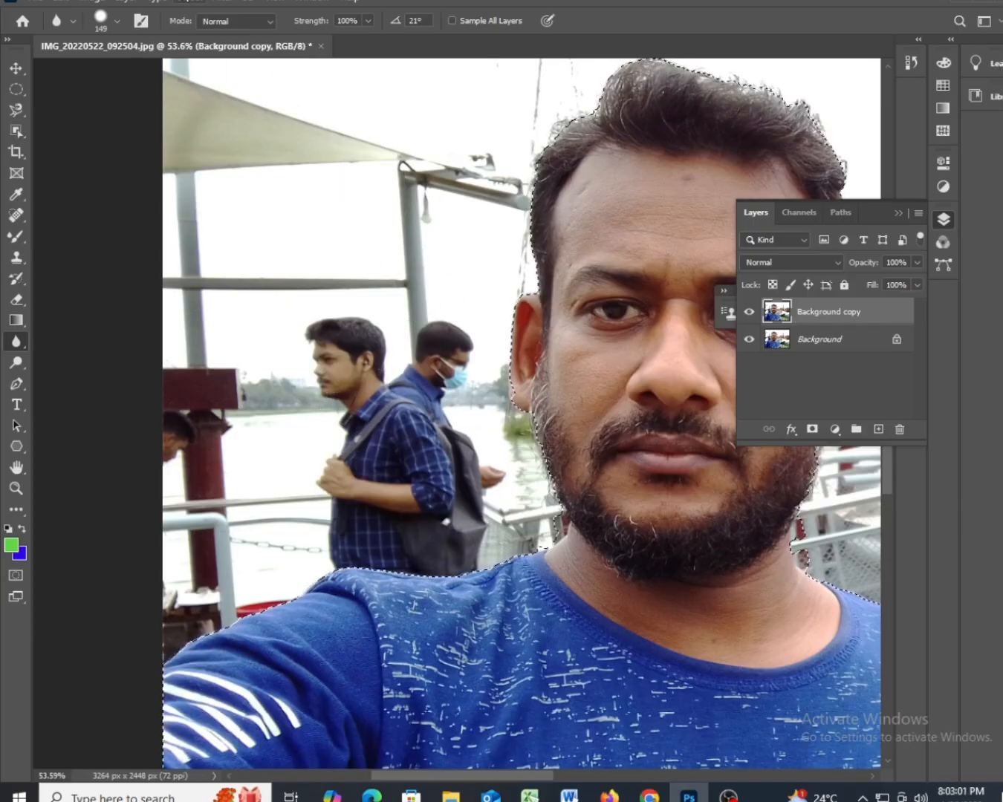
click(196, 1)
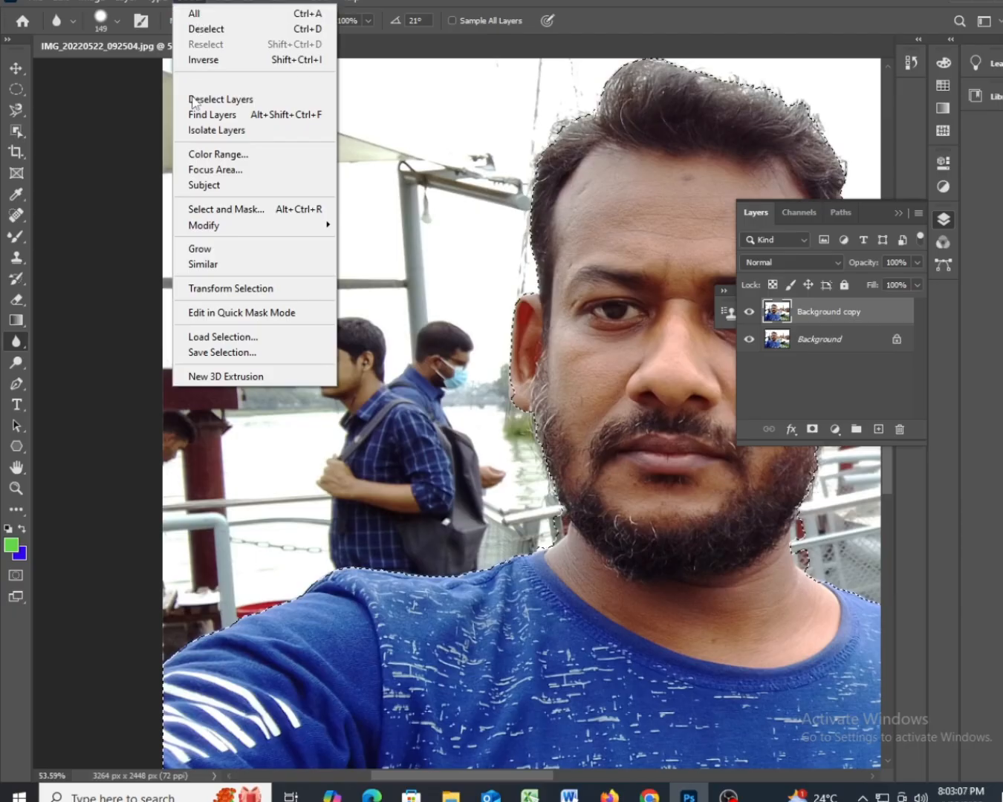
click(207, 60)
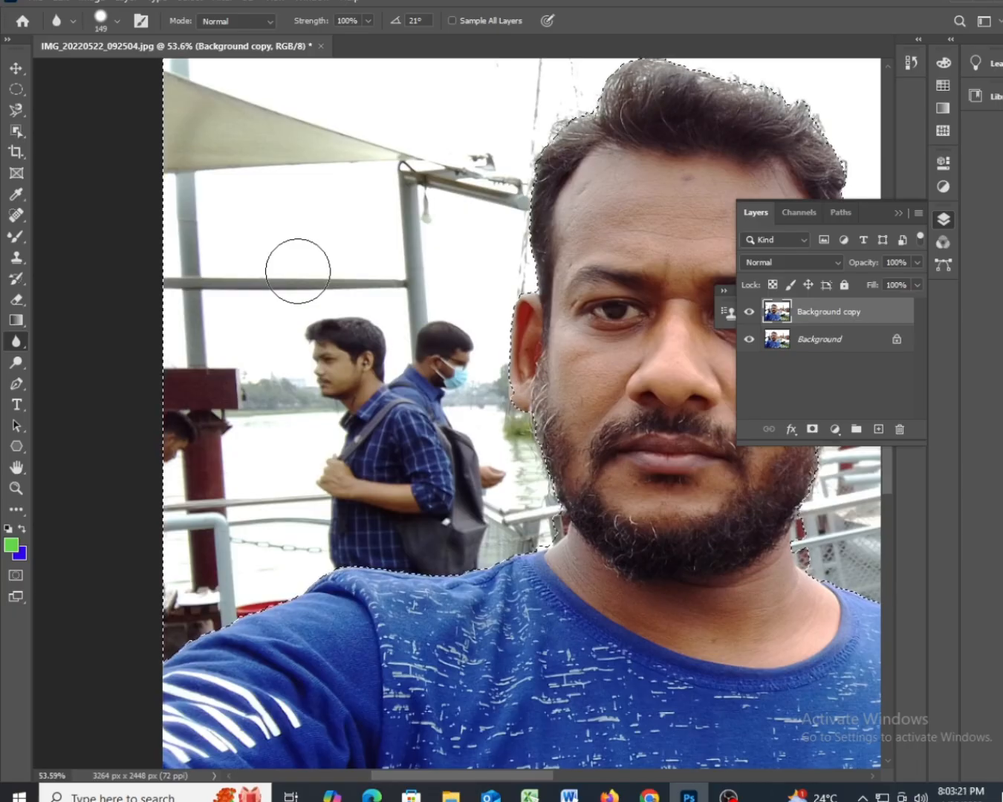
Step: Invert the selection back to the foreground man, and invert it once more to the background
click(196, 3)
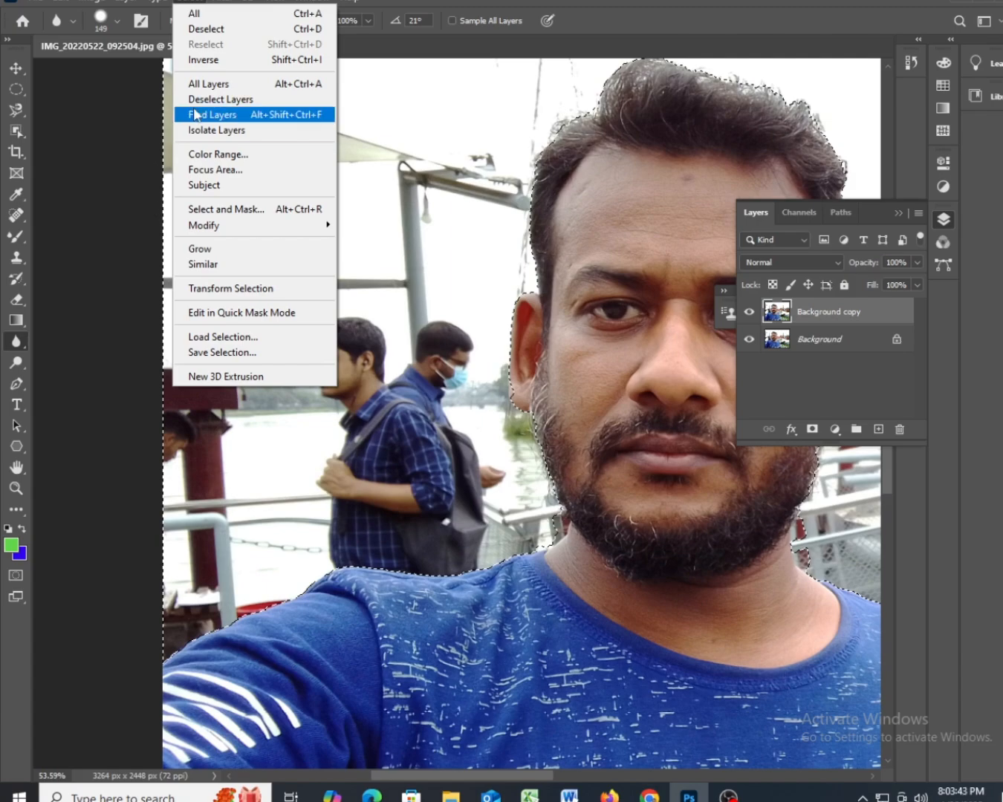
click(217, 61)
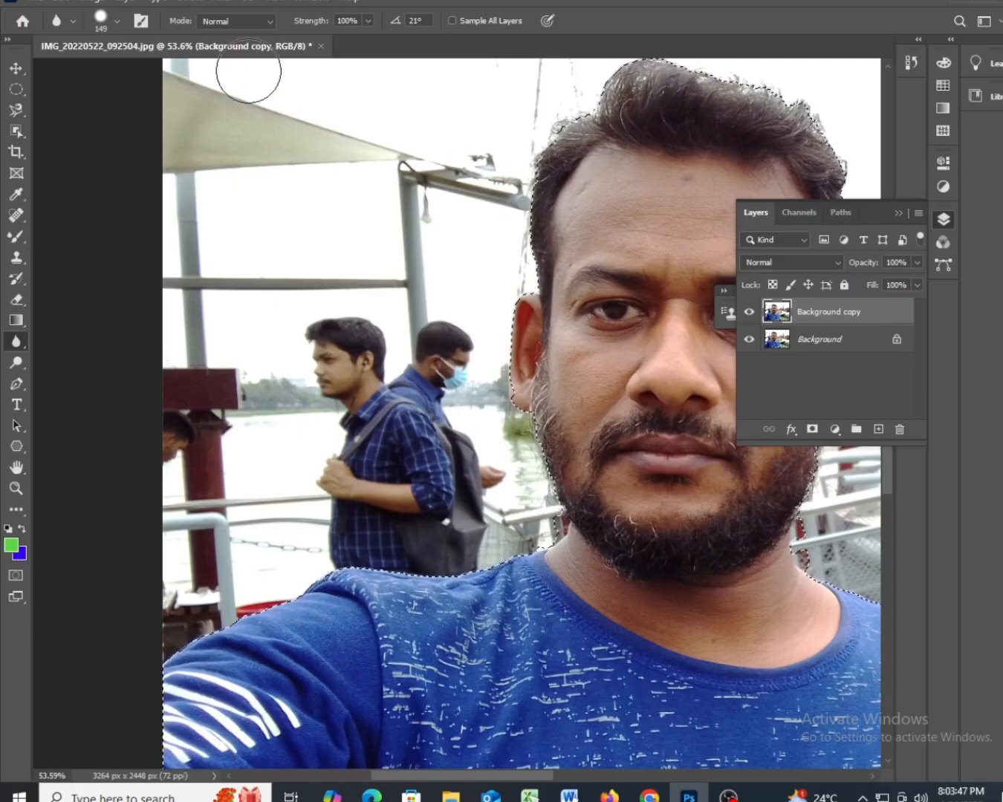
click(197, 2)
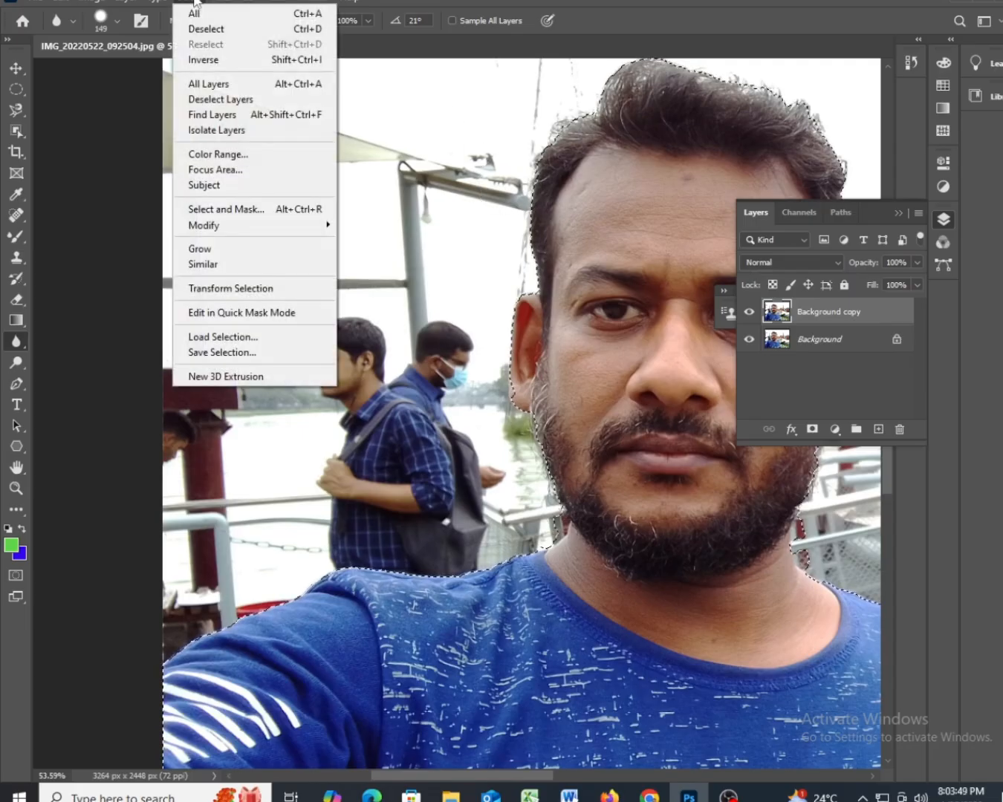
click(209, 59)
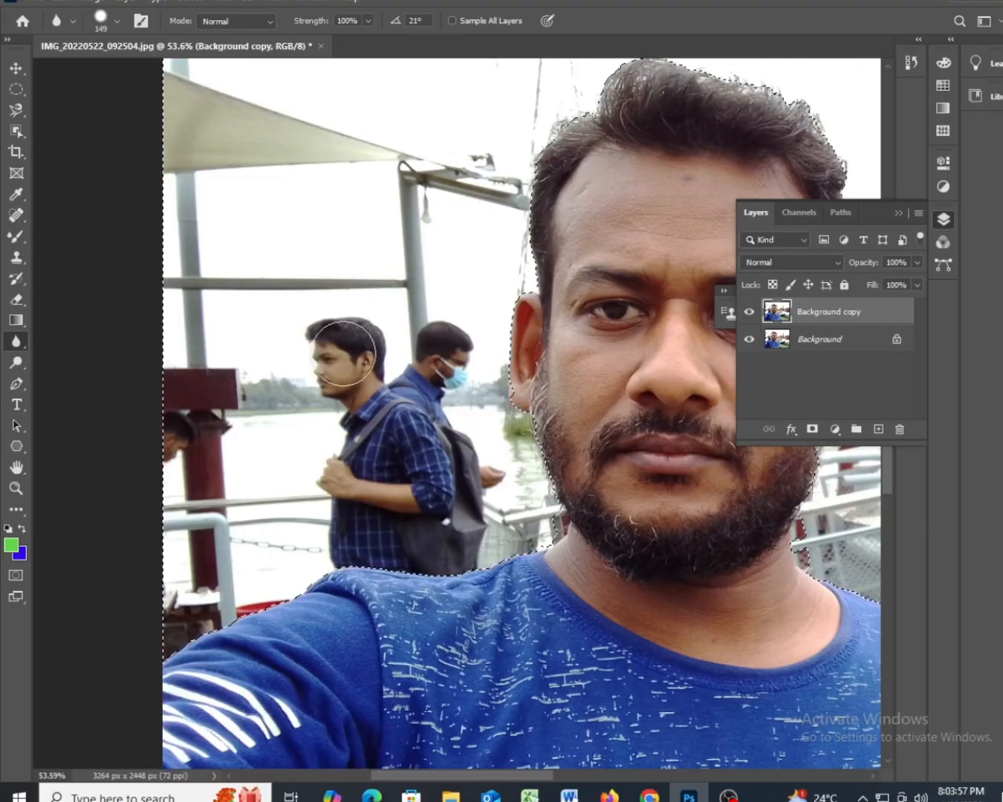
Step: Blur the two men standing behind the foreground man's shoulder on the Background copy layer with the Blur tool
scroll(344, 352, up, 2)
scroll(320, 386, up, 3)
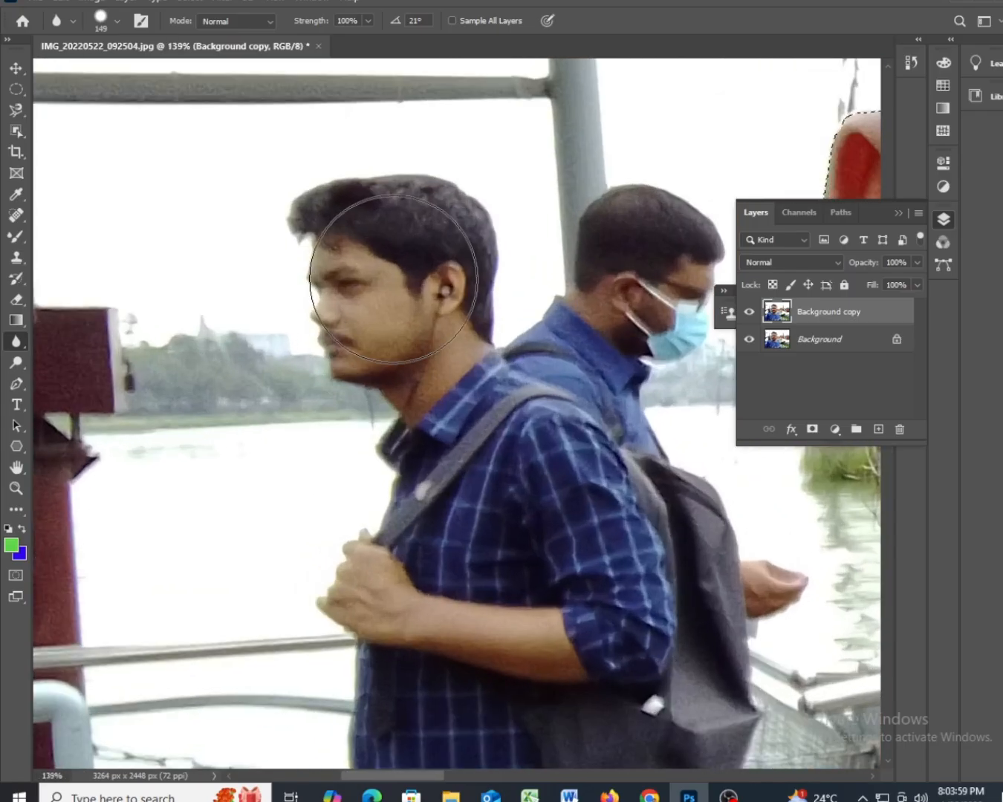
mouse_move(394, 475)
mouse_down()
mouse_move(414, 514)
mouse_move(448, 477)
mouse_move(504, 520)
mouse_move(506, 471)
mouse_move(383, 452)
mouse_move(437, 497)
mouse_move(423, 475)
mouse_move(484, 478)
mouse_move(381, 409)
mouse_move(381, 459)
mouse_move(374, 346)
mouse_move(470, 235)
mouse_move(455, 295)
mouse_move(494, 402)
mouse_move(519, 560)
mouse_move(608, 389)
mouse_move(633, 403)
mouse_move(650, 472)
mouse_move(731, 510)
mouse_move(720, 398)
mouse_move(525, 335)
mouse_up()
scroll(526, 336, down, 5)
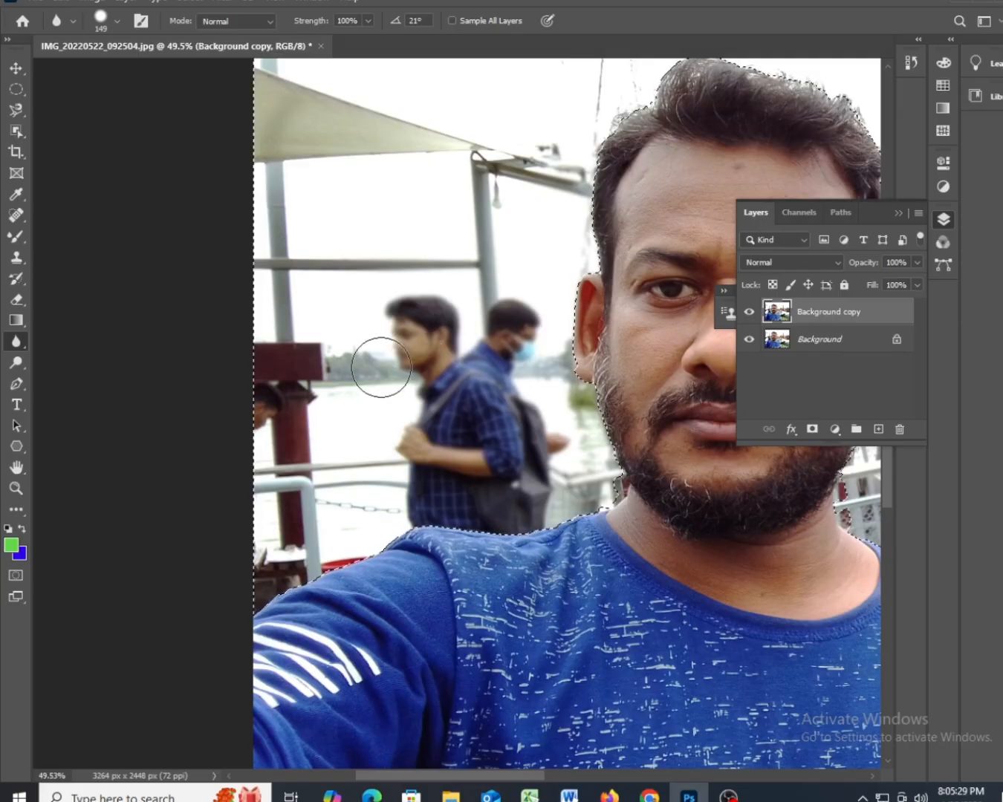
Step: Compare the blurred background with the original photo by repeatedly hiding and showing the Background copy layer
scroll(348, 364, up, 1)
scroll(347, 364, up, 1)
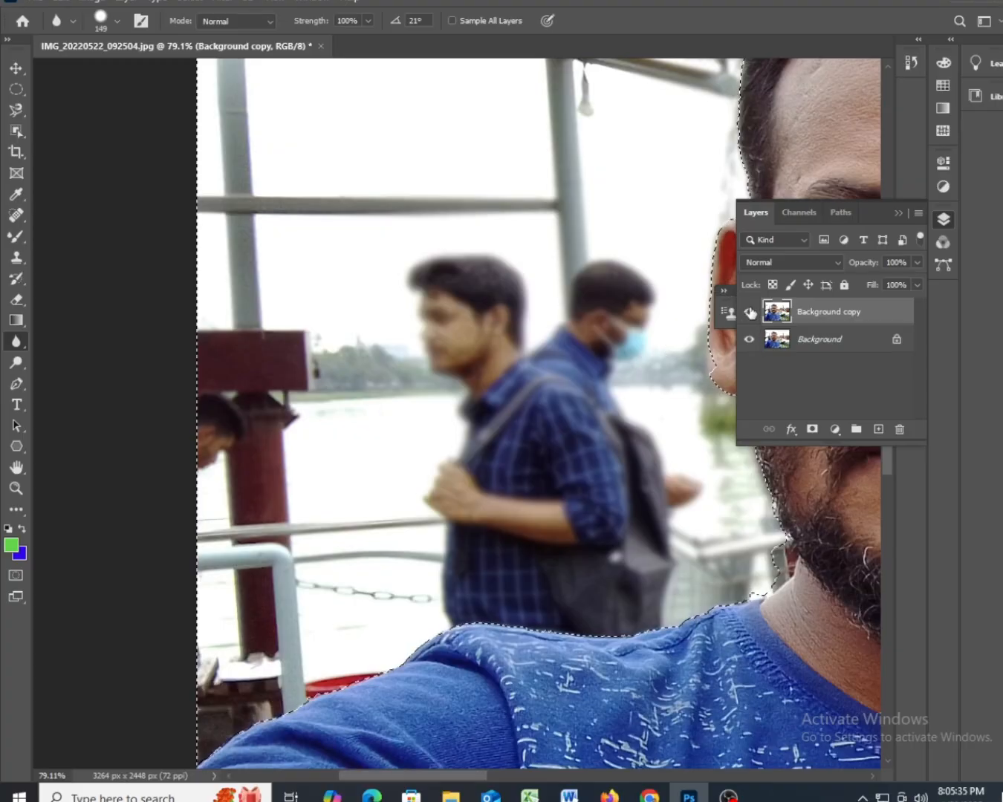
click(749, 311)
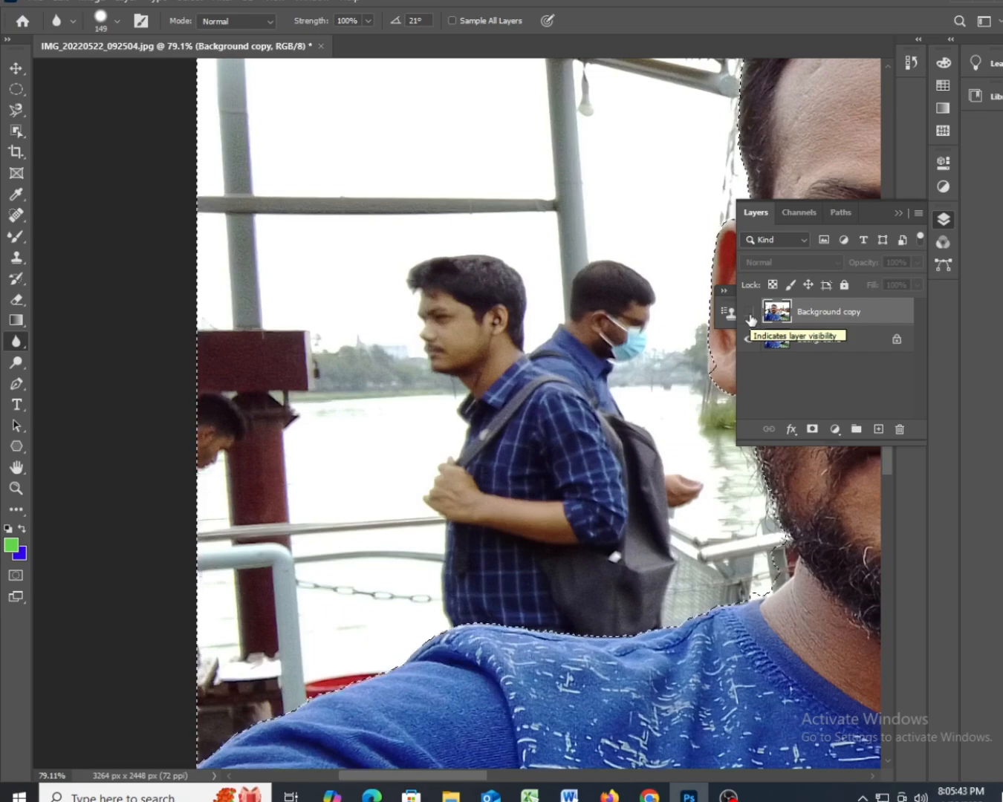
click(749, 312)
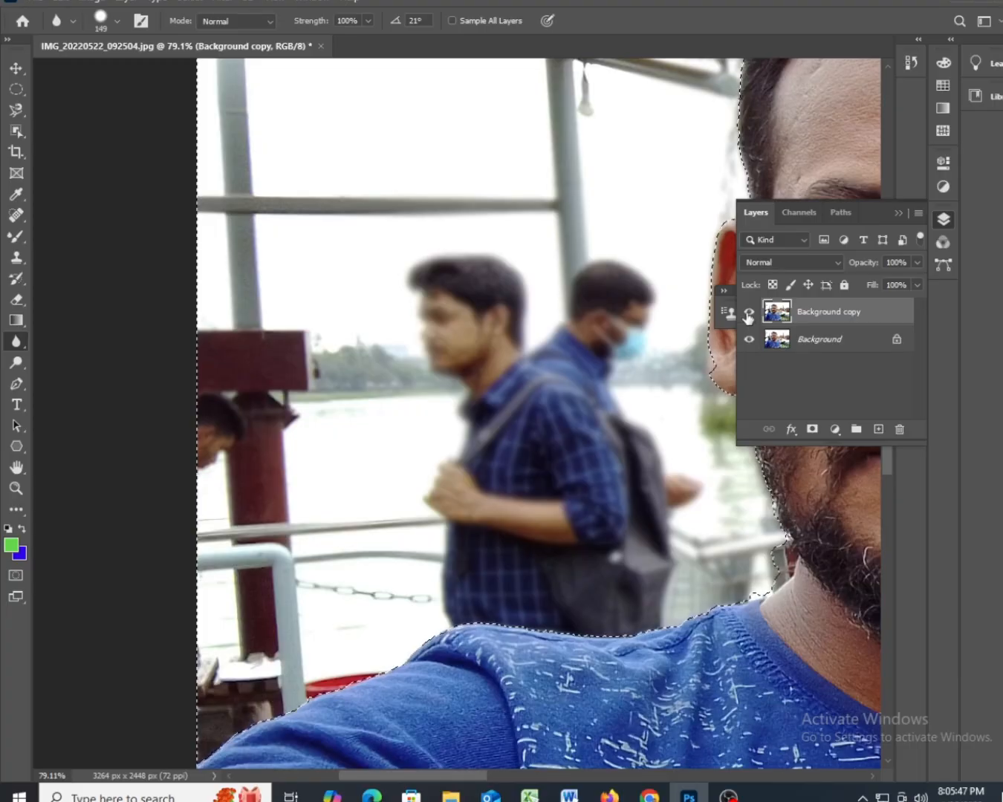
key(ctrl+minus)
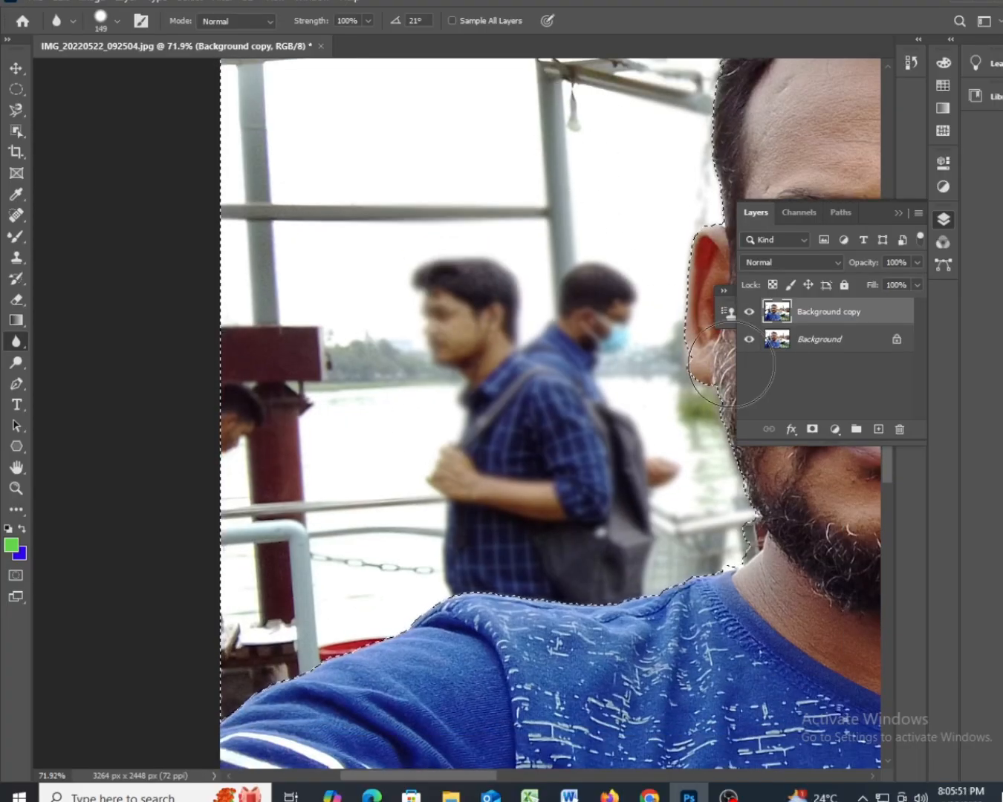
click(751, 313)
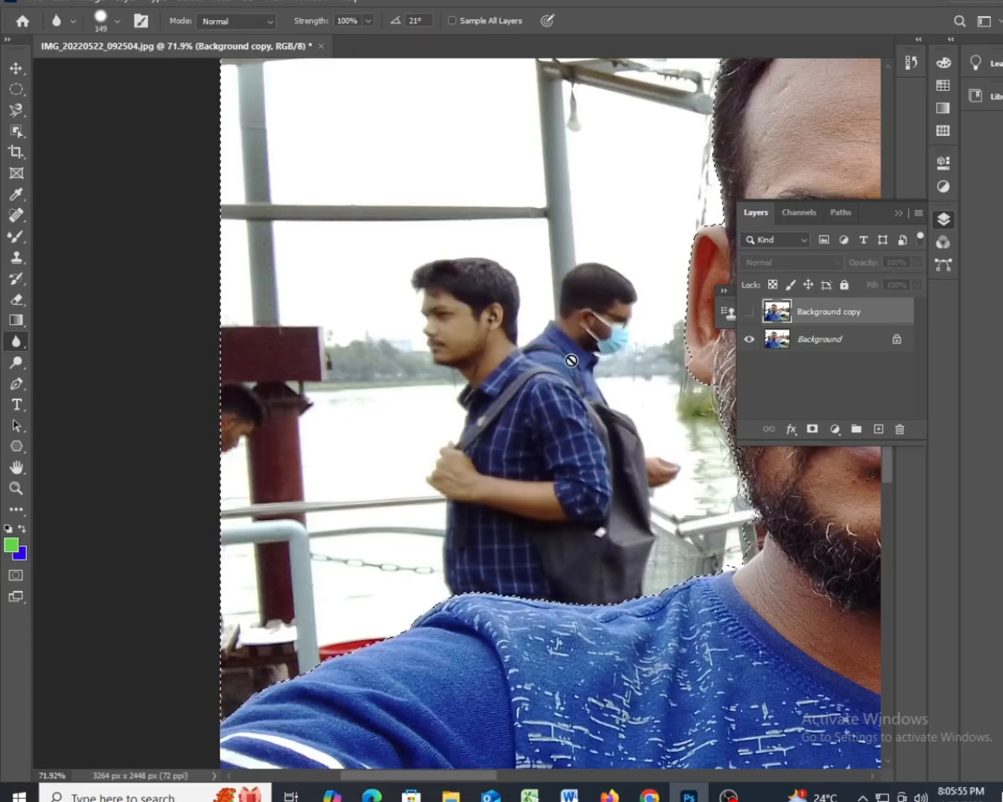
click(746, 313)
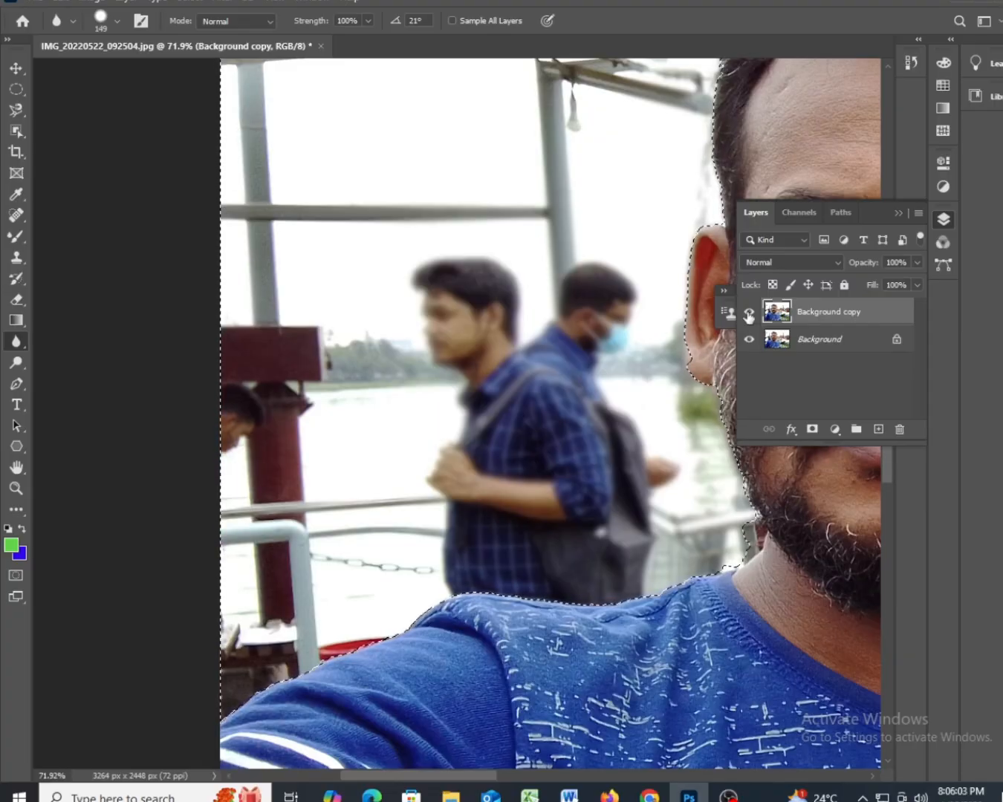
click(748, 313)
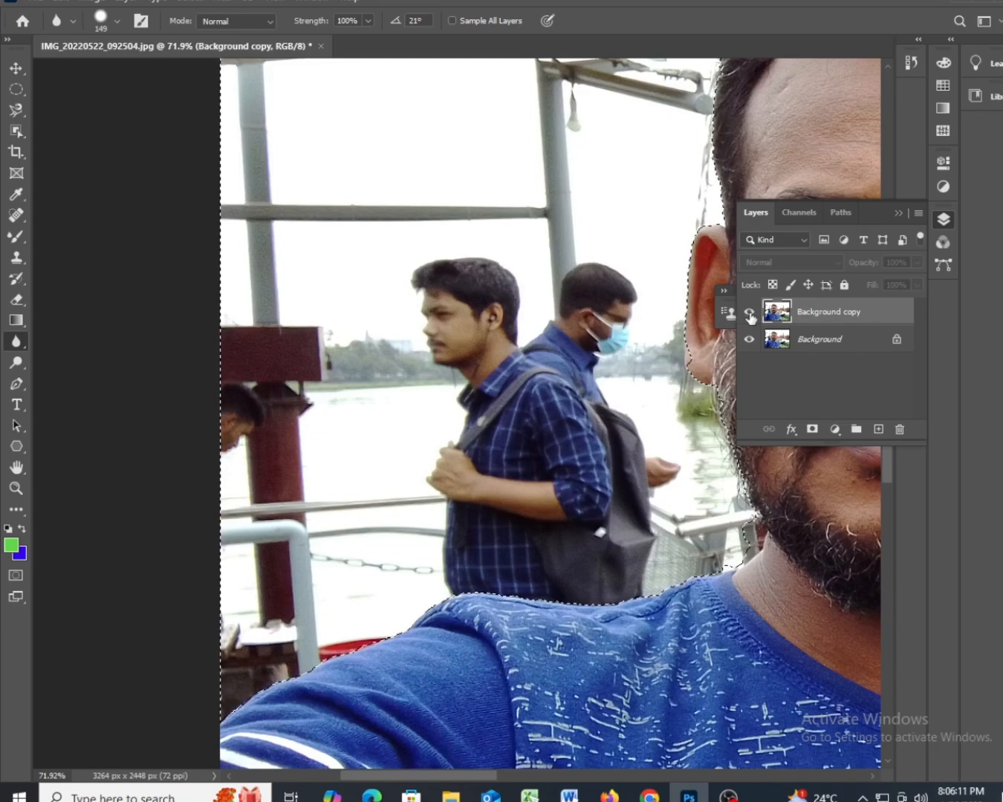
click(750, 312)
scroll(498, 431, down, 5)
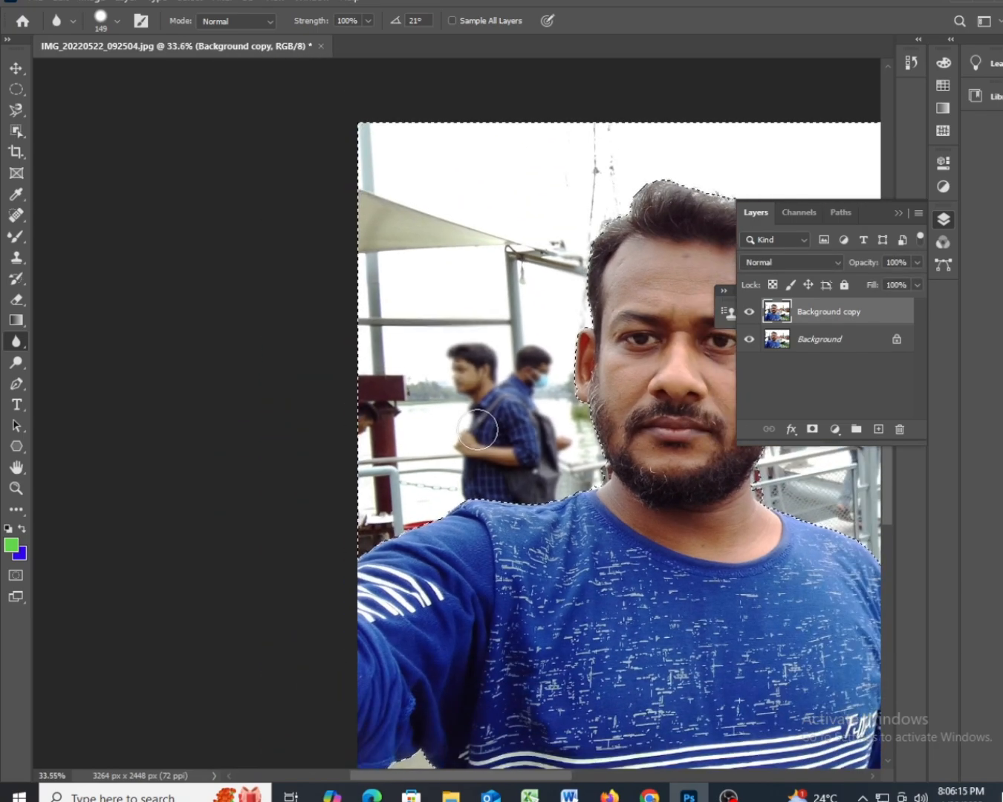
drag(477, 429, 293, 398)
key(ctrl+shift+d)
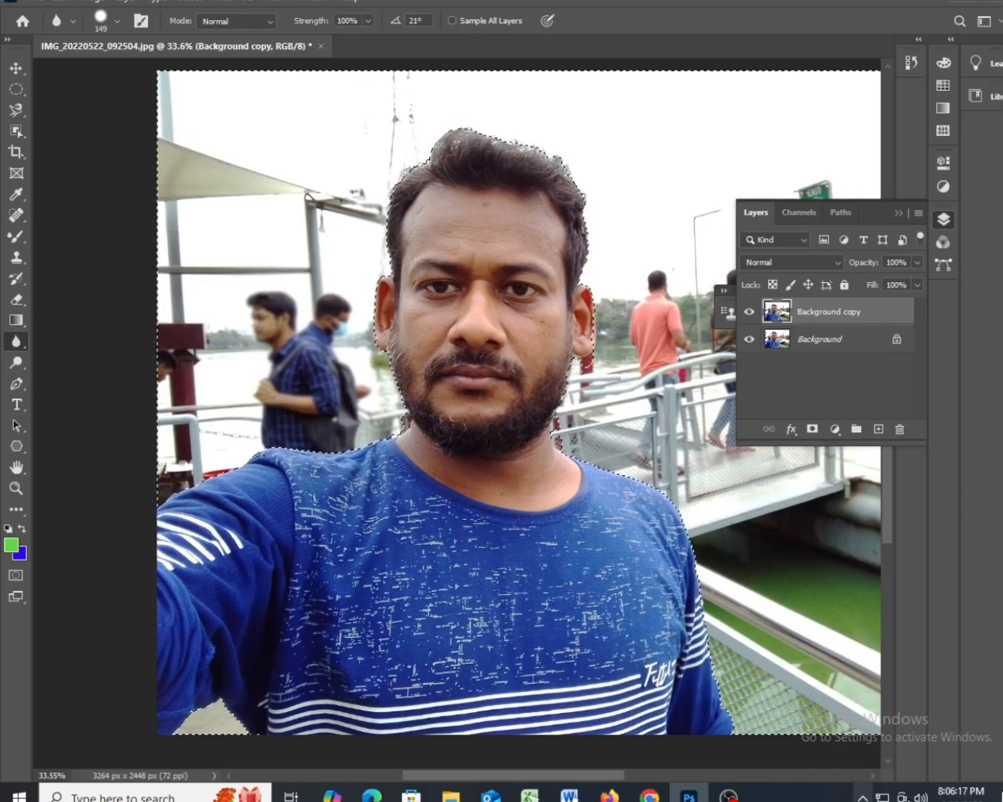
Step: Choose the Gradient tool and create a new 577 x 363 pixel RGB document at a resolution of 300 pixels/inch
click(16, 320)
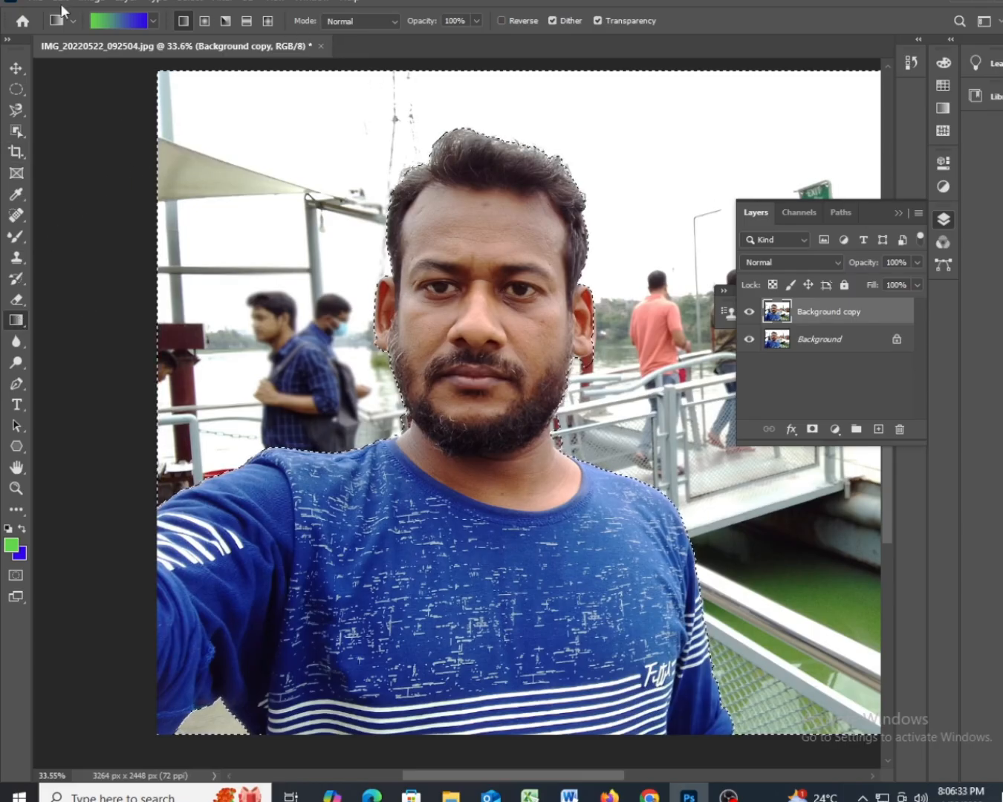
click(37, 3)
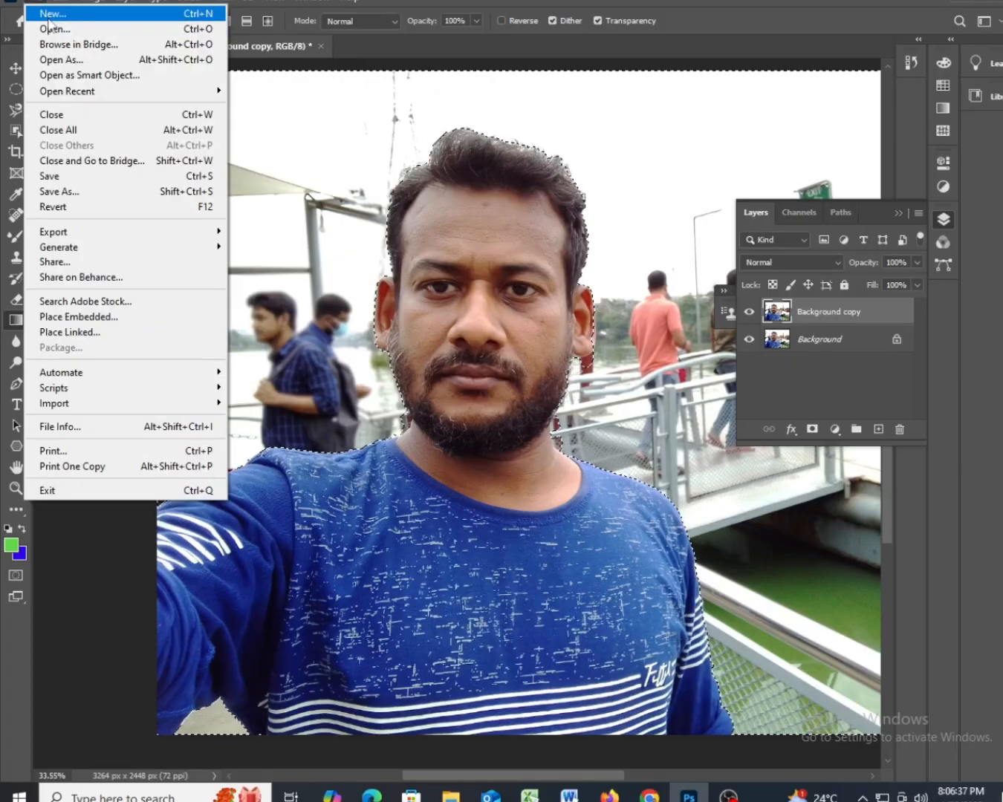
click(49, 17)
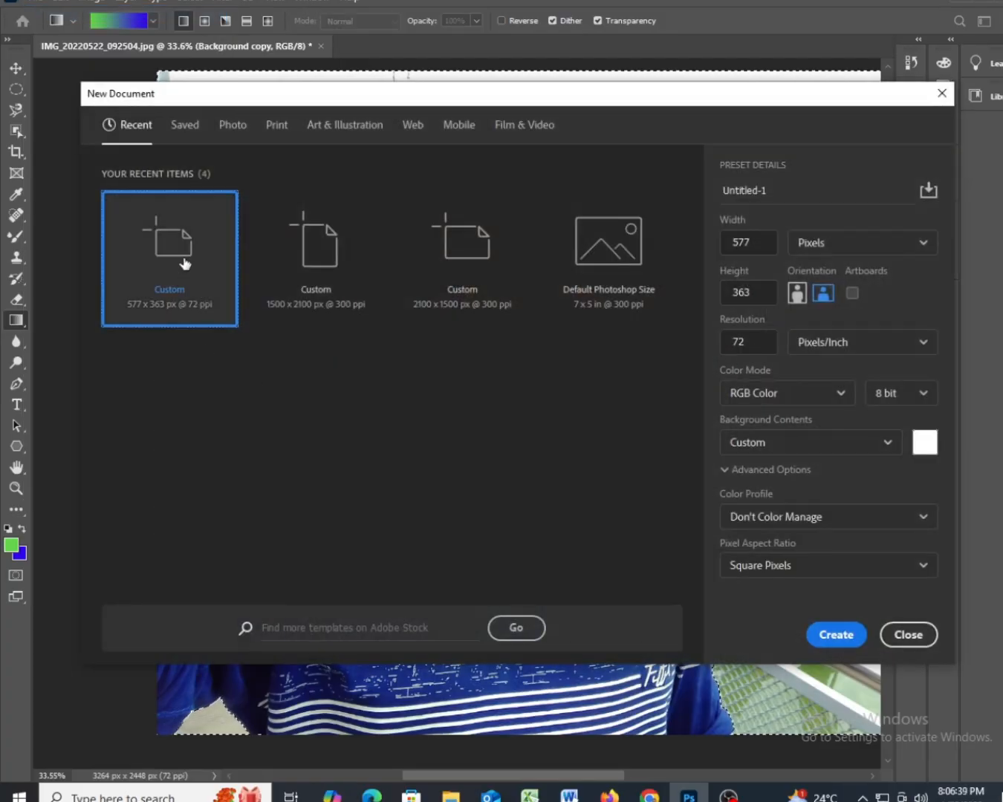
click(751, 337)
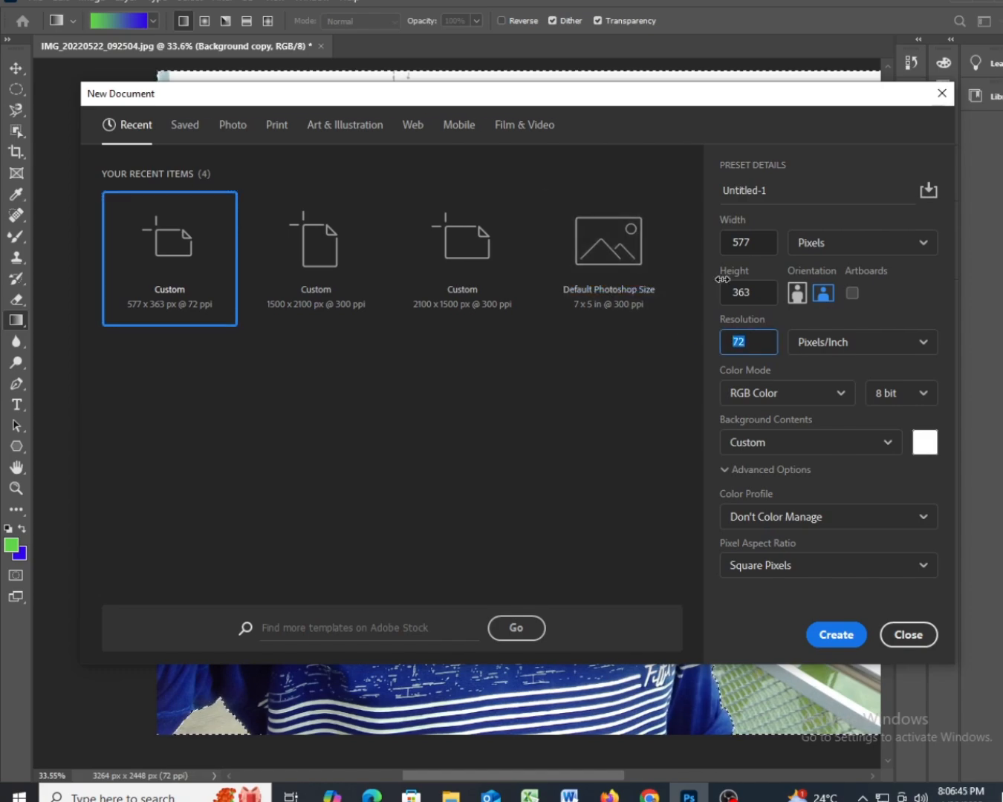
text(300)
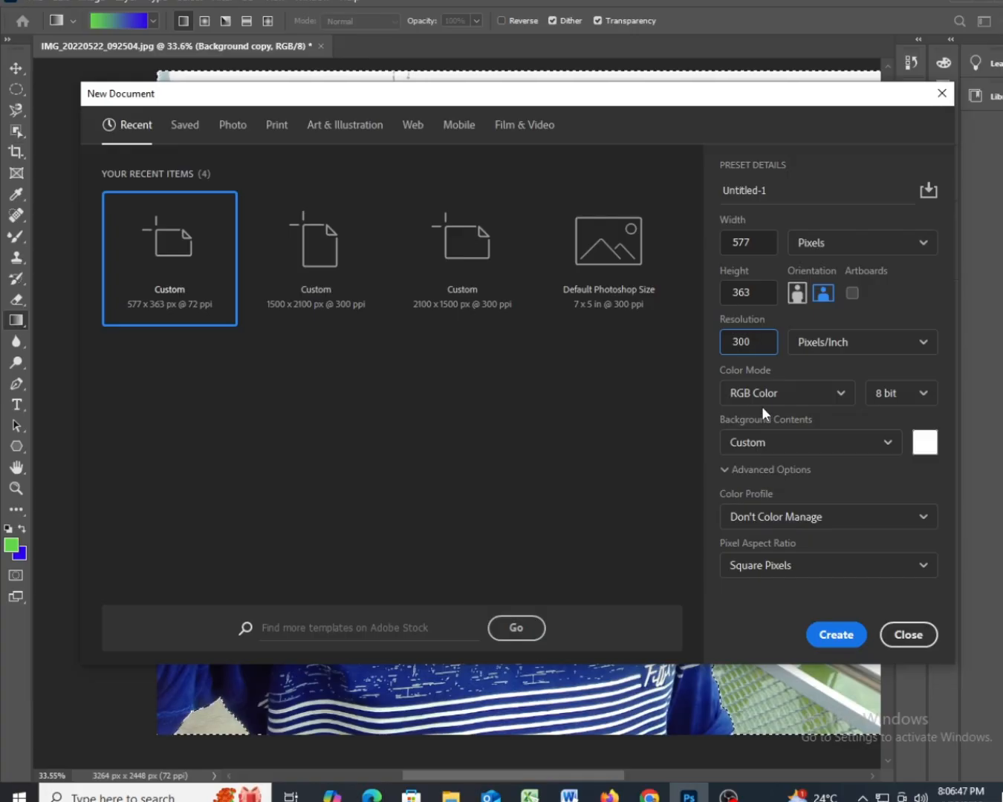
double_click(750, 344)
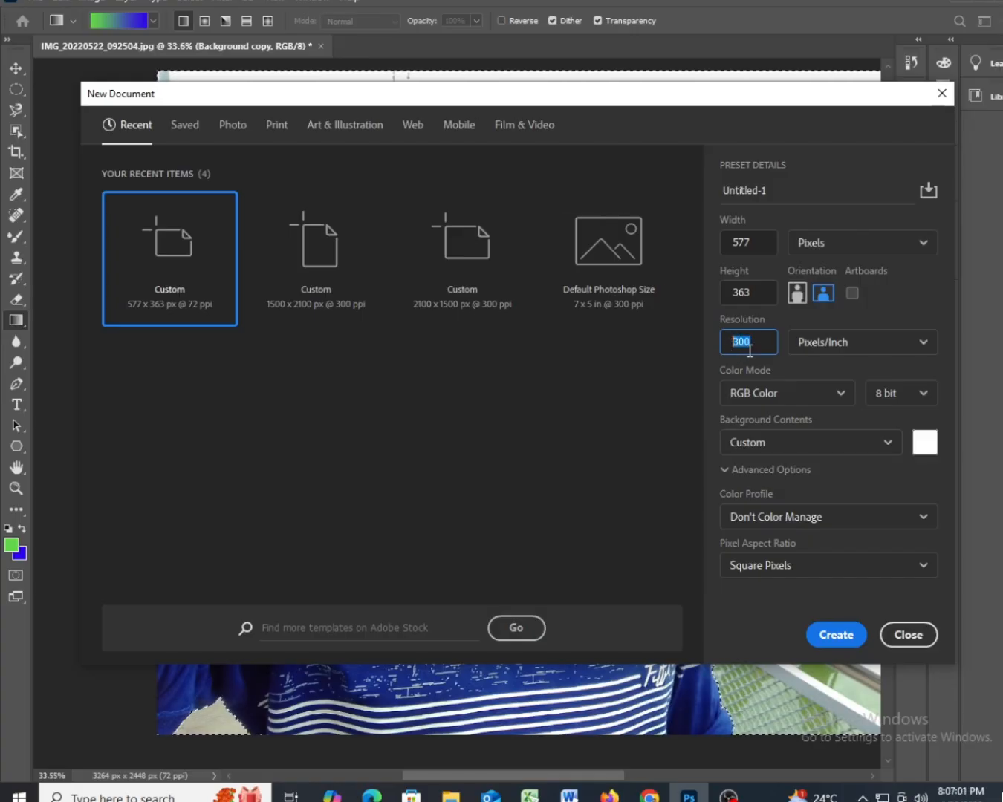
drag(750, 350, 723, 344)
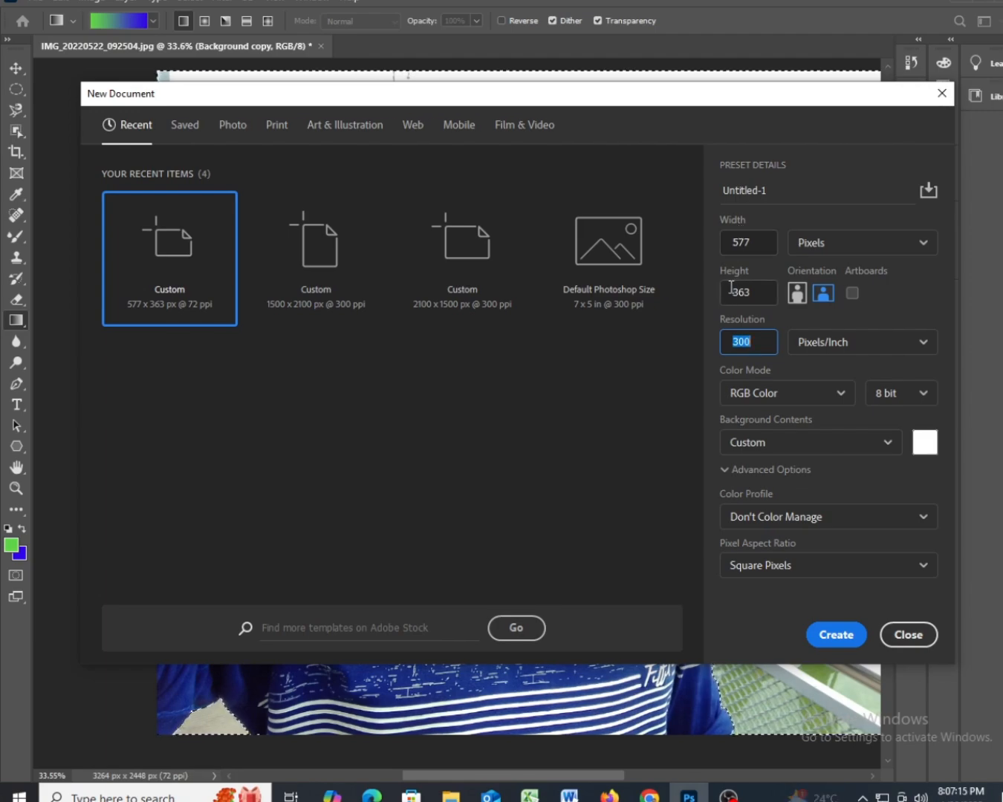
click(776, 291)
drag(776, 292, 722, 312)
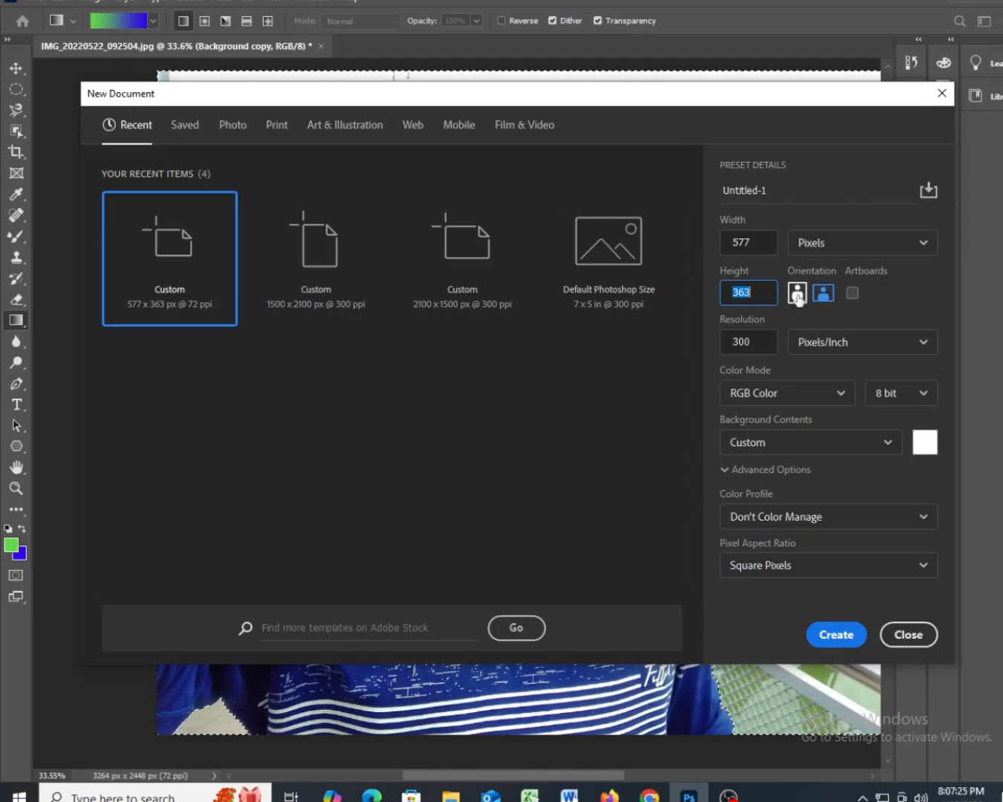
click(834, 635)
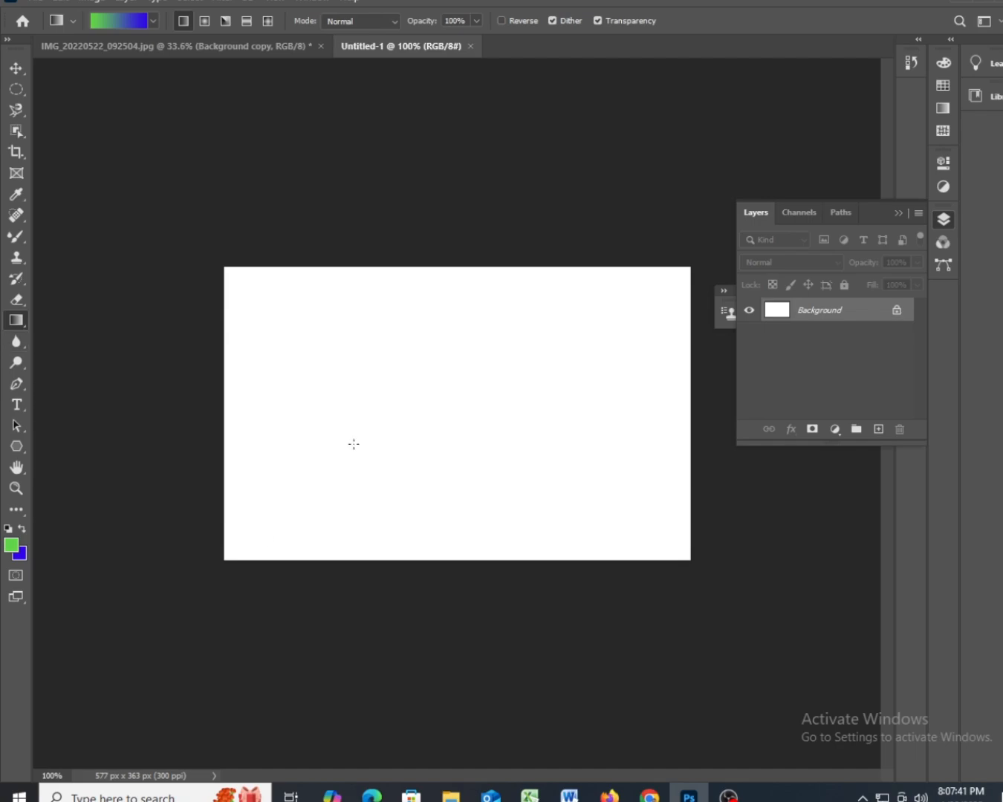
Step: Try green-to-blue linear gradients of different lengths across the canvas, running them in both horizontal directions
drag(380, 350, 530, 436)
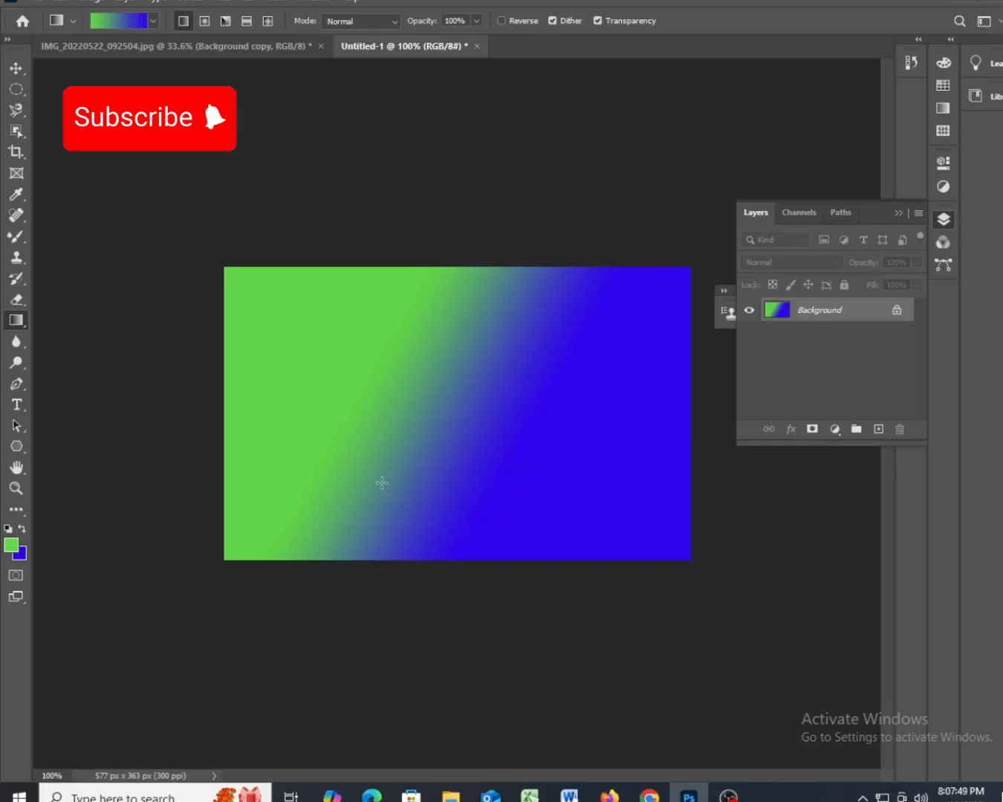
drag(367, 439, 765, 456)
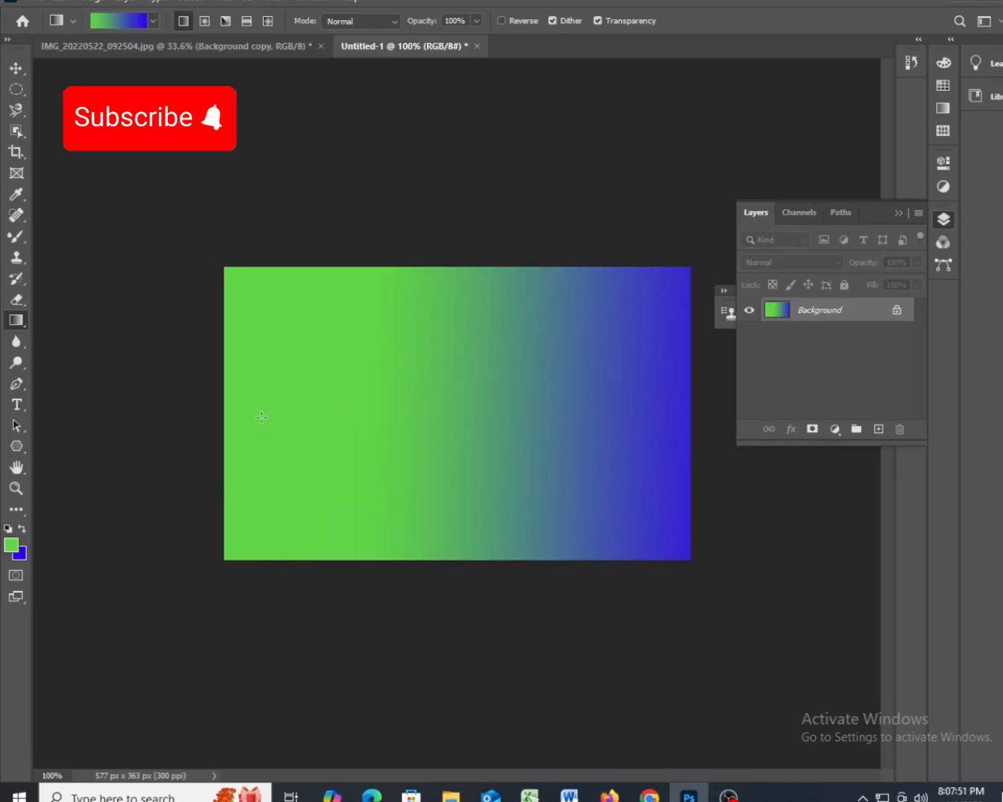
drag(261, 417, 546, 406)
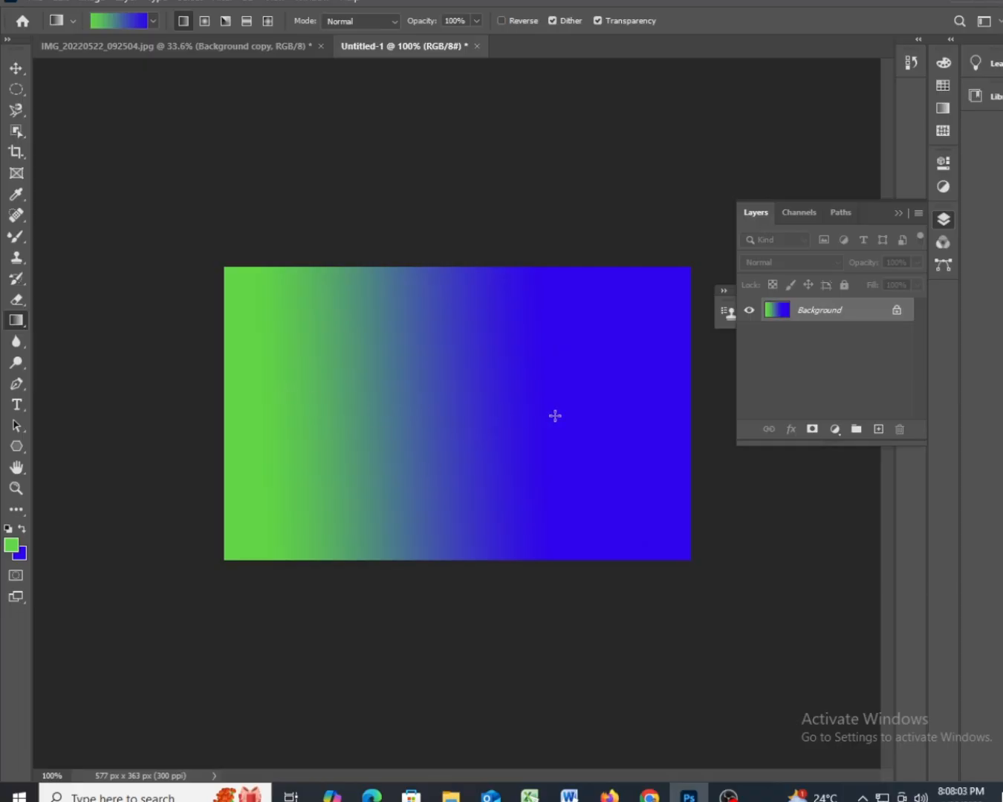
drag(633, 419, 310, 418)
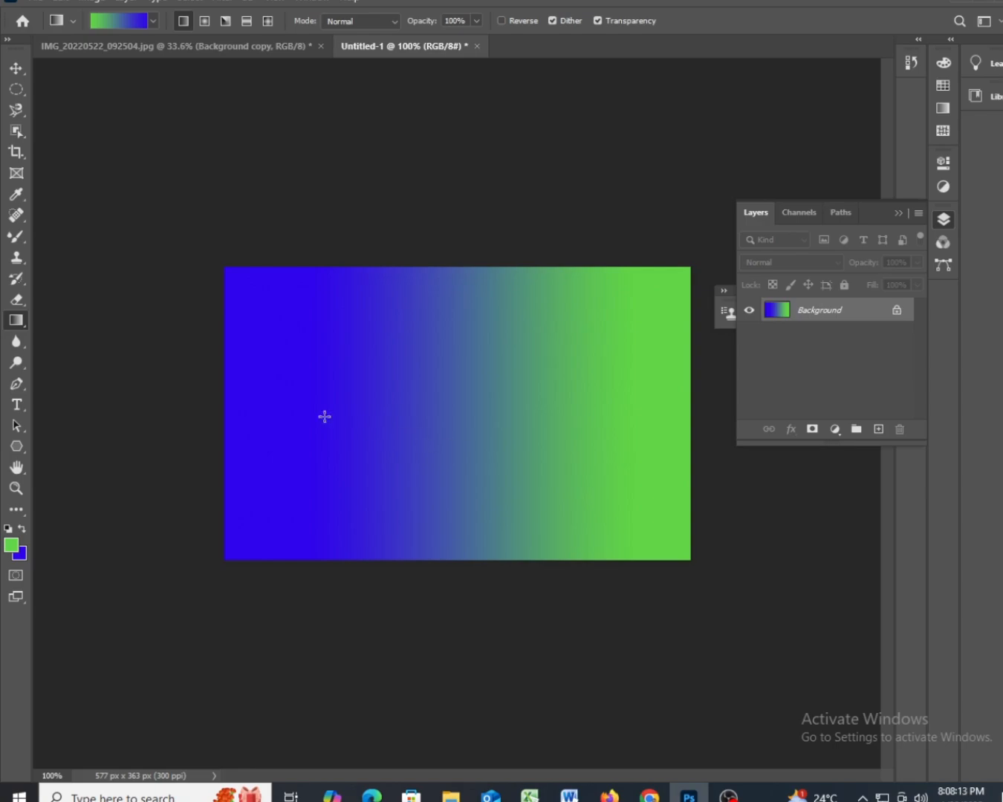
drag(270, 410, 625, 413)
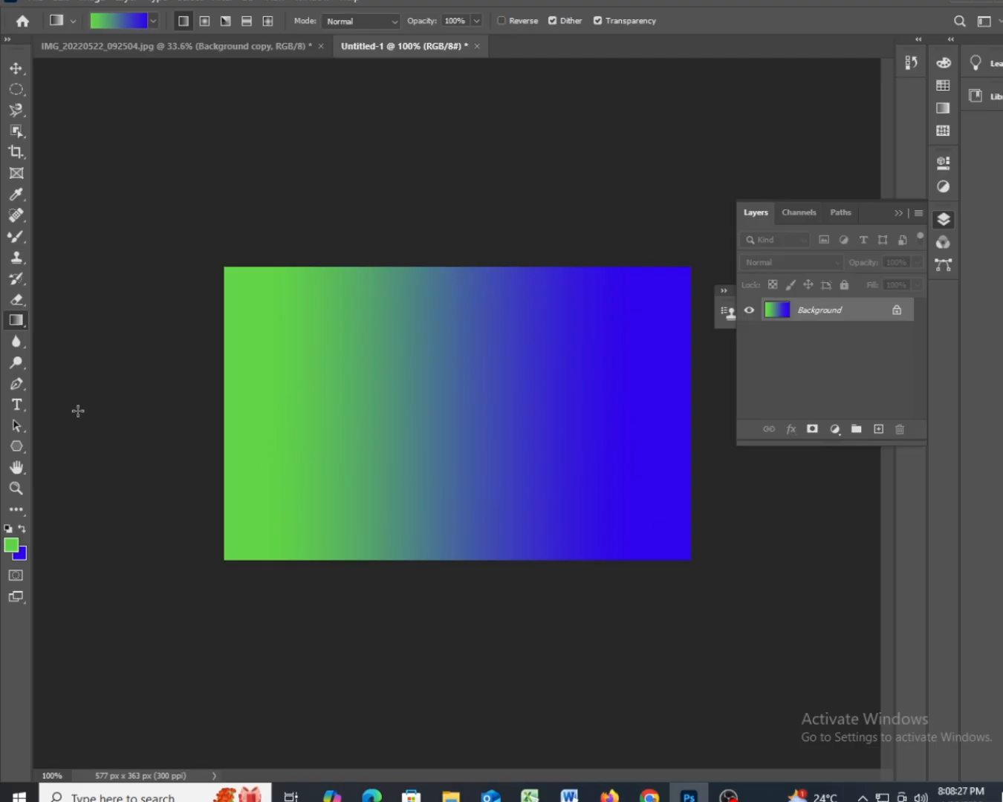
drag(79, 411, 899, 410)
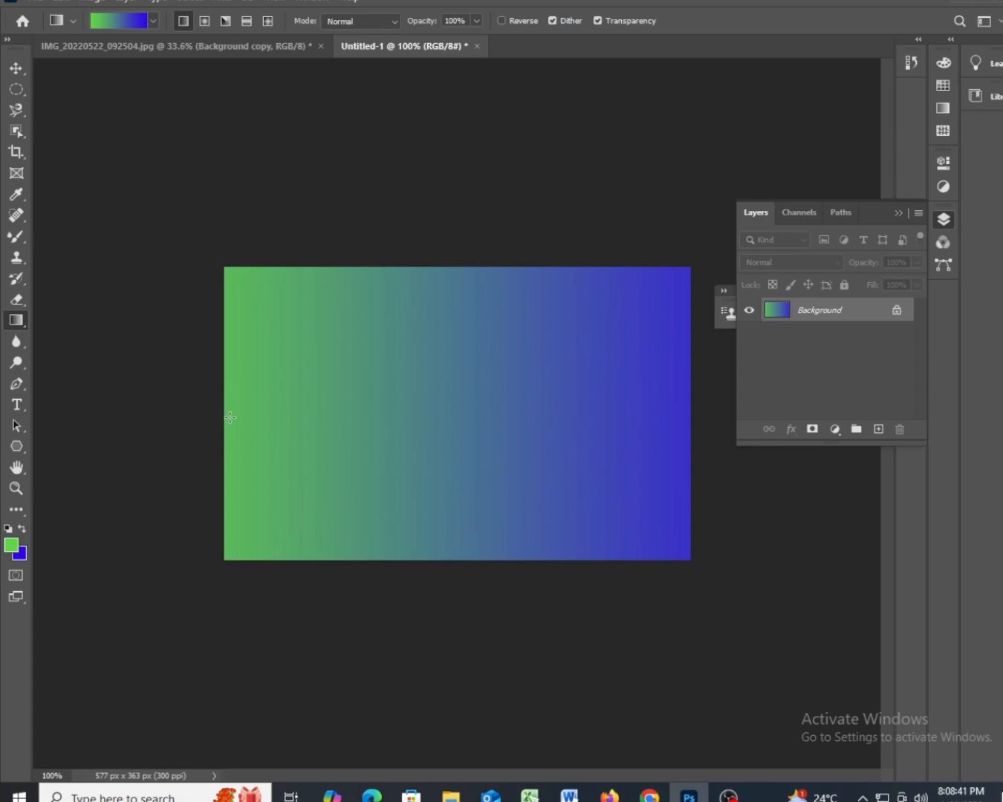
drag(230, 417, 684, 431)
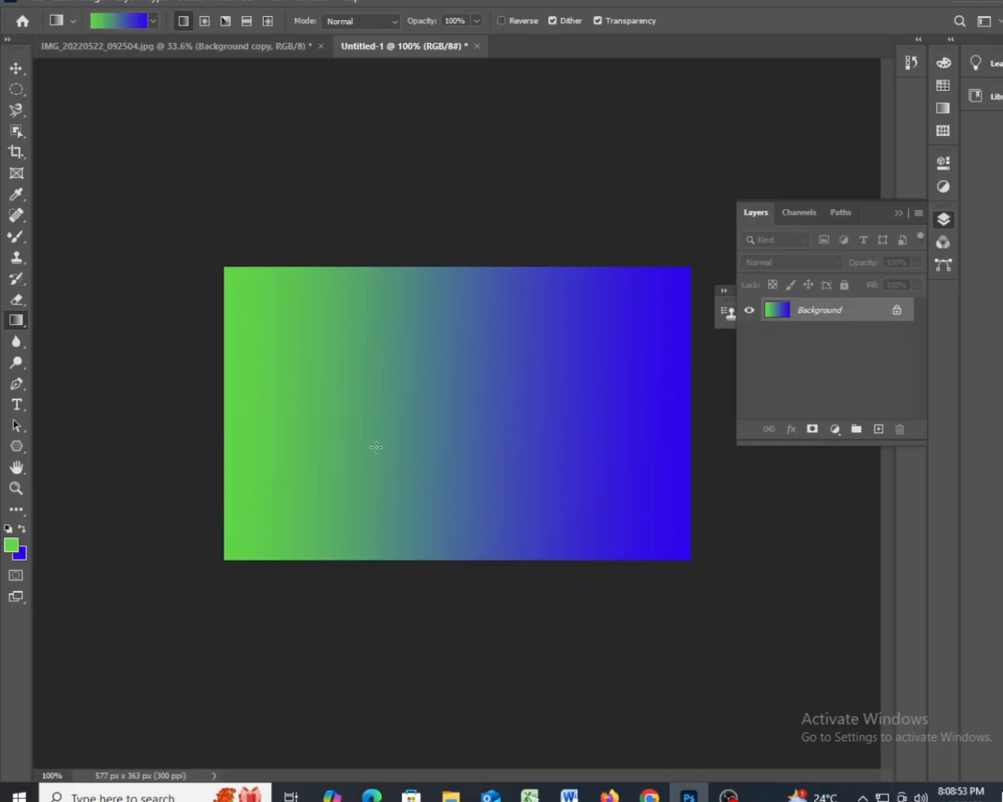
Step: Fill the canvas with a diagonal linear gradient from green in its upper-left corner to blue in its lower-right corner
drag(275, 296, 653, 547)
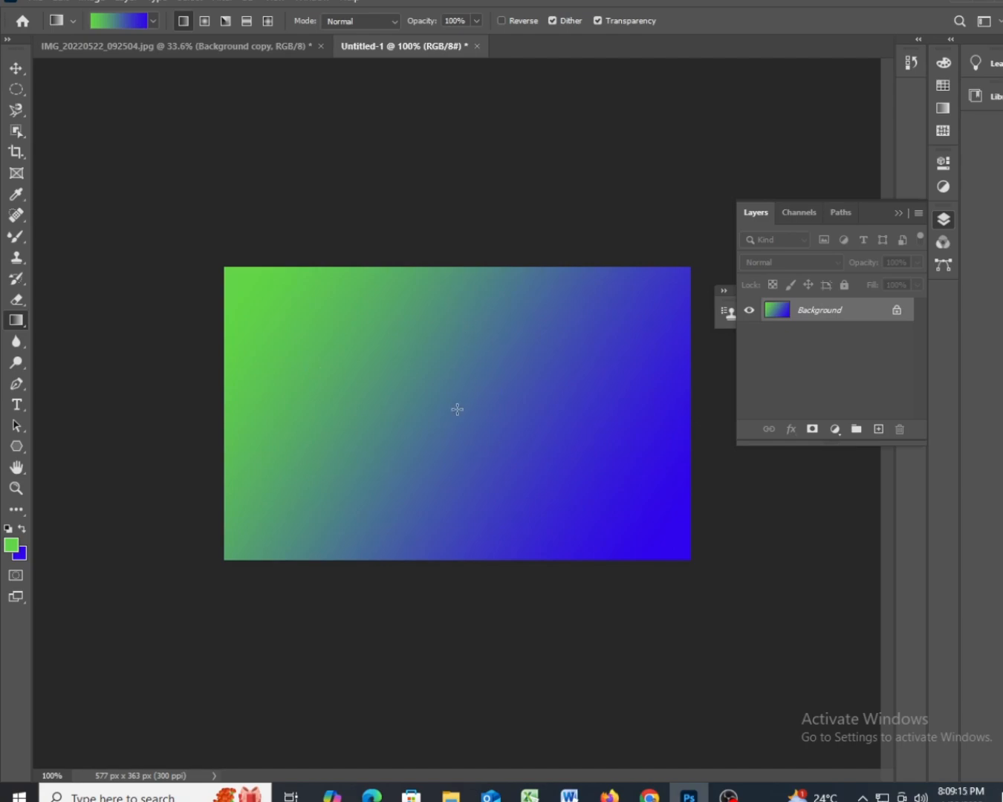
drag(252, 274, 625, 523)
drag(313, 213, 727, 666)
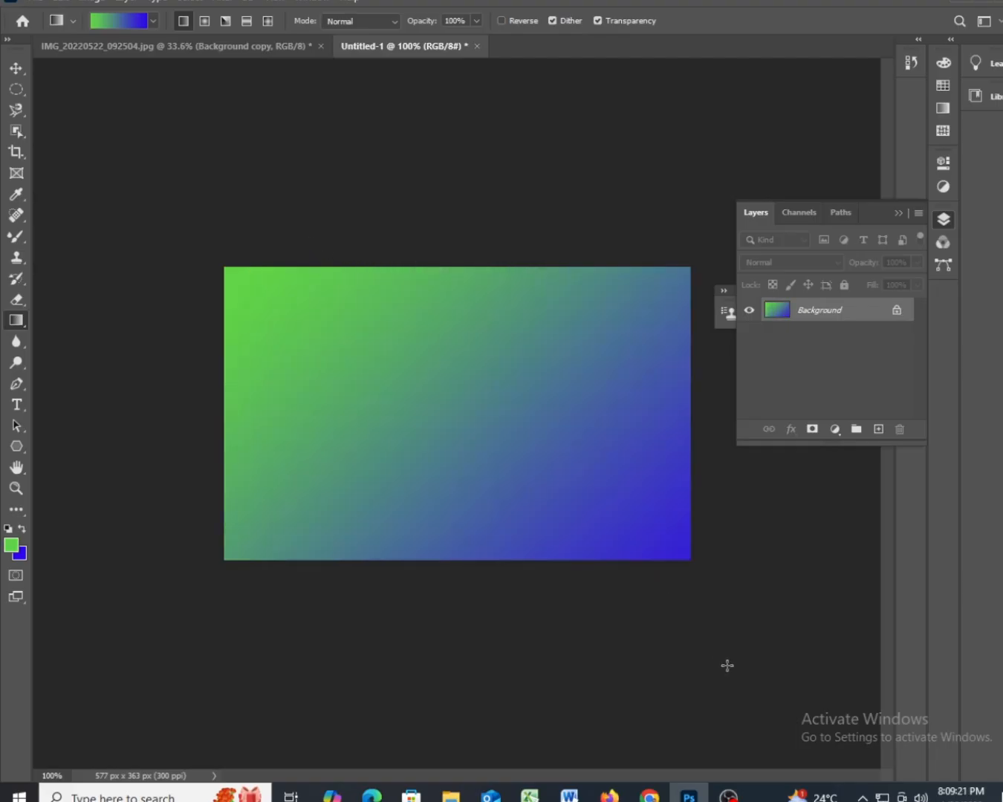
key(ctrl+z)
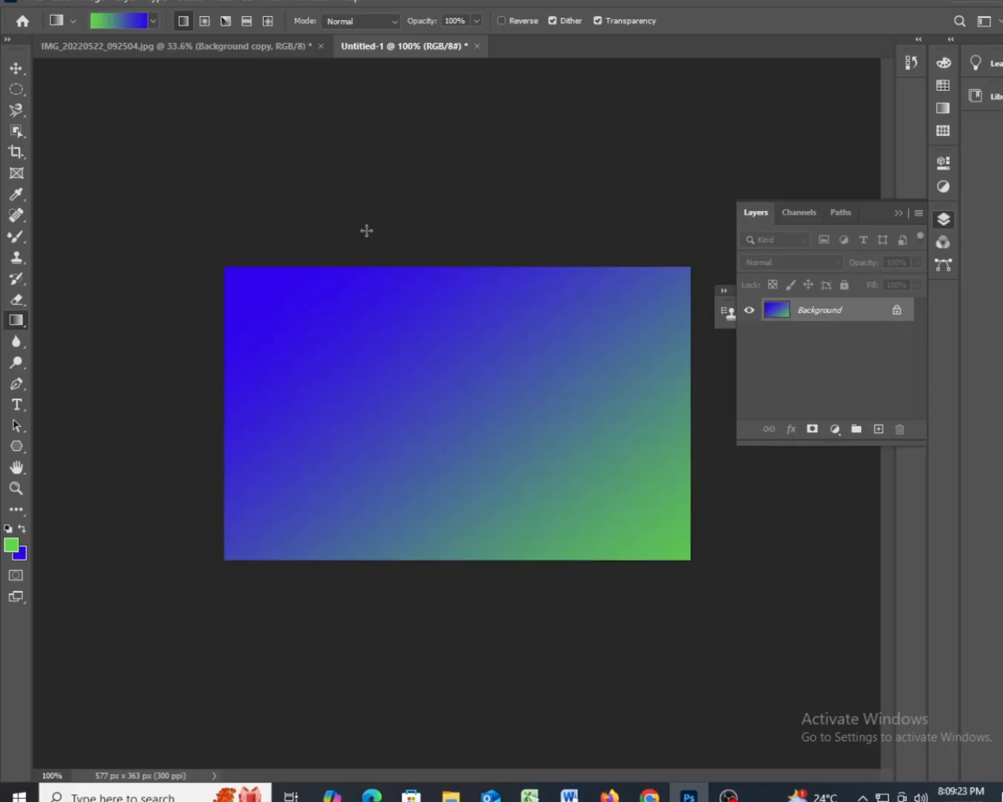
drag(366, 230, 529, 553)
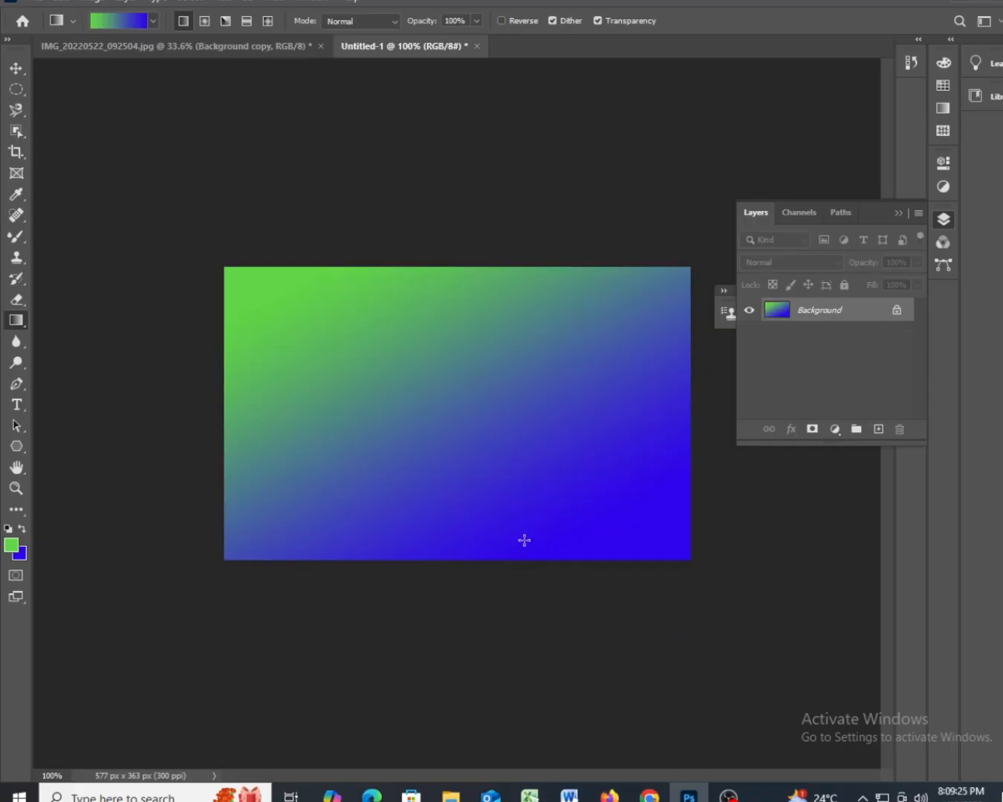
drag(305, 184, 682, 664)
drag(354, 192, 603, 622)
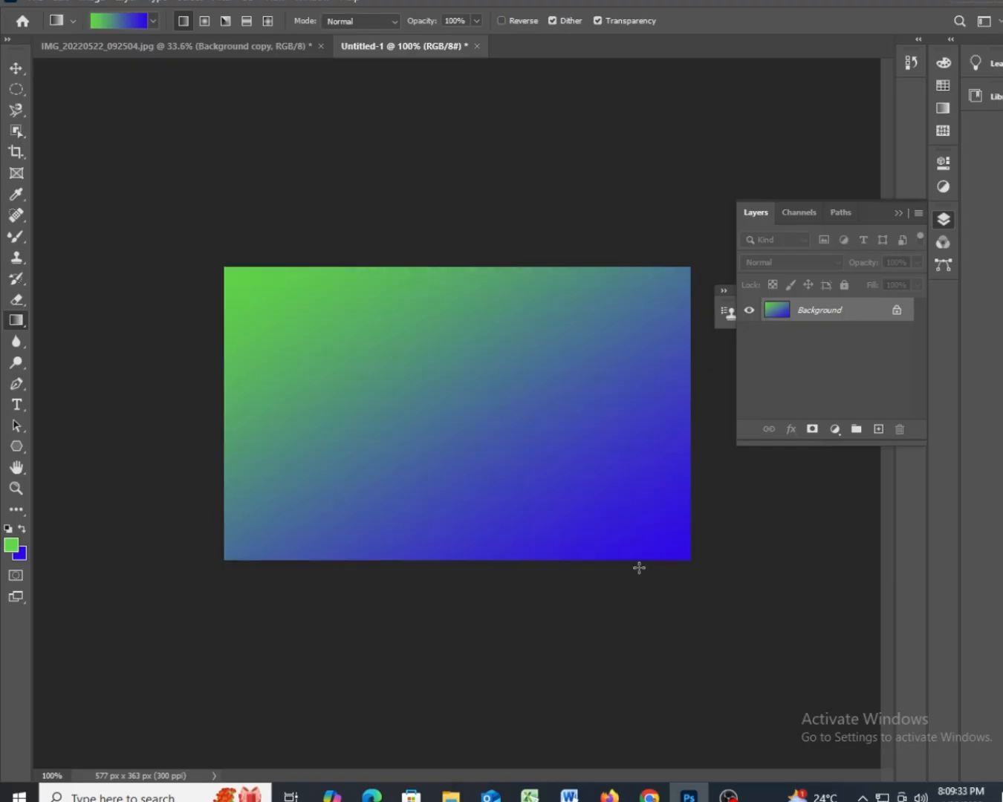
drag(297, 194, 763, 709)
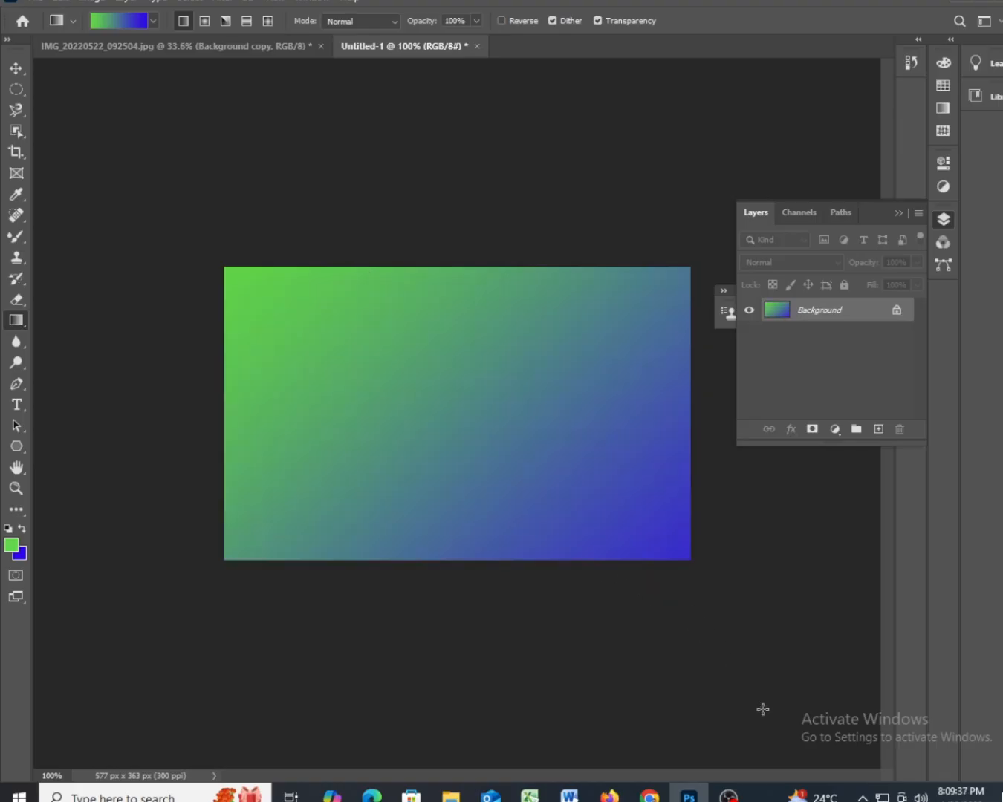
drag(316, 181, 707, 700)
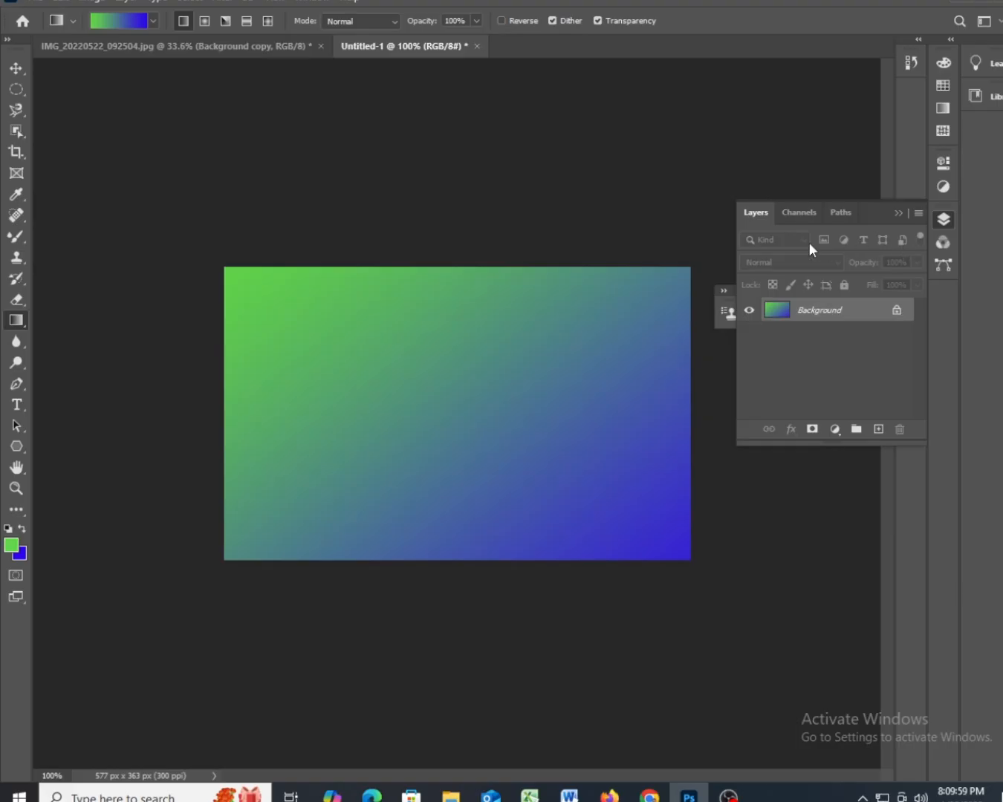
Step: Look through the available gradient, color and pattern presets
click(942, 109)
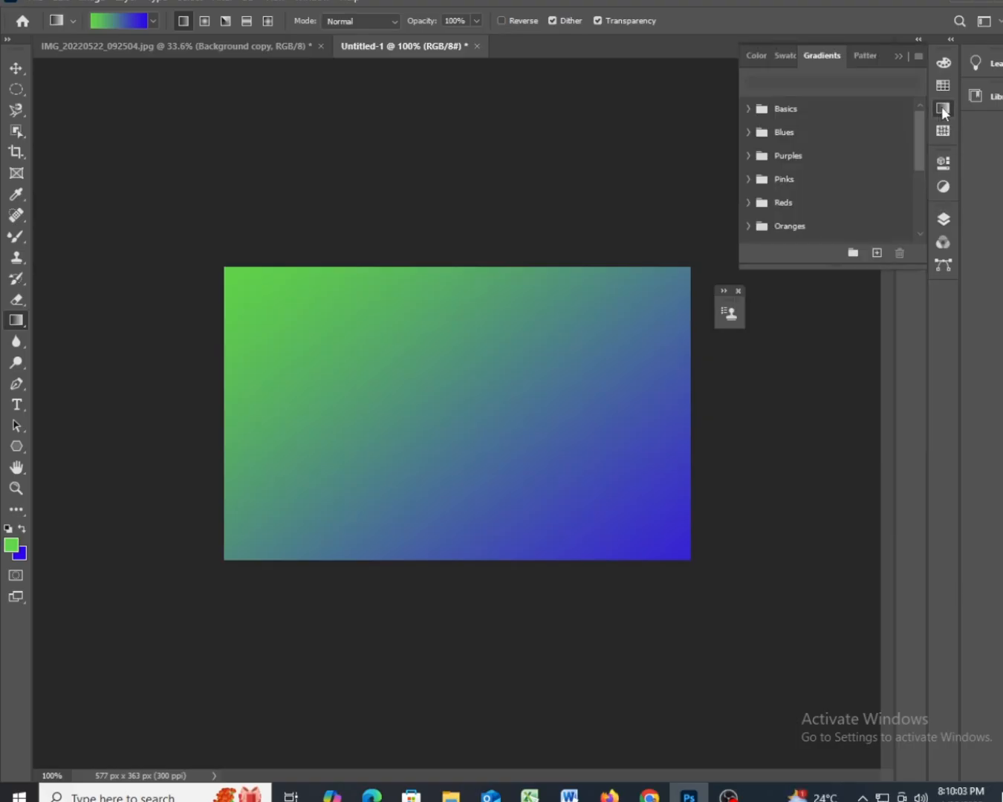
click(942, 108)
click(942, 108)
click(757, 56)
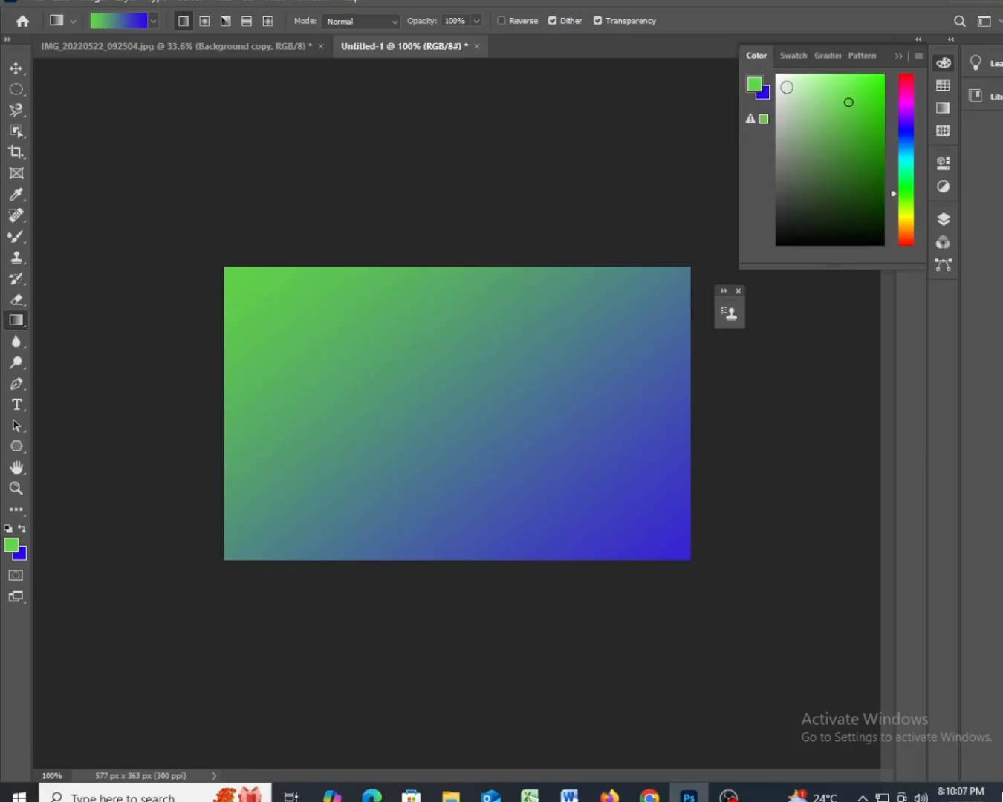
click(853, 52)
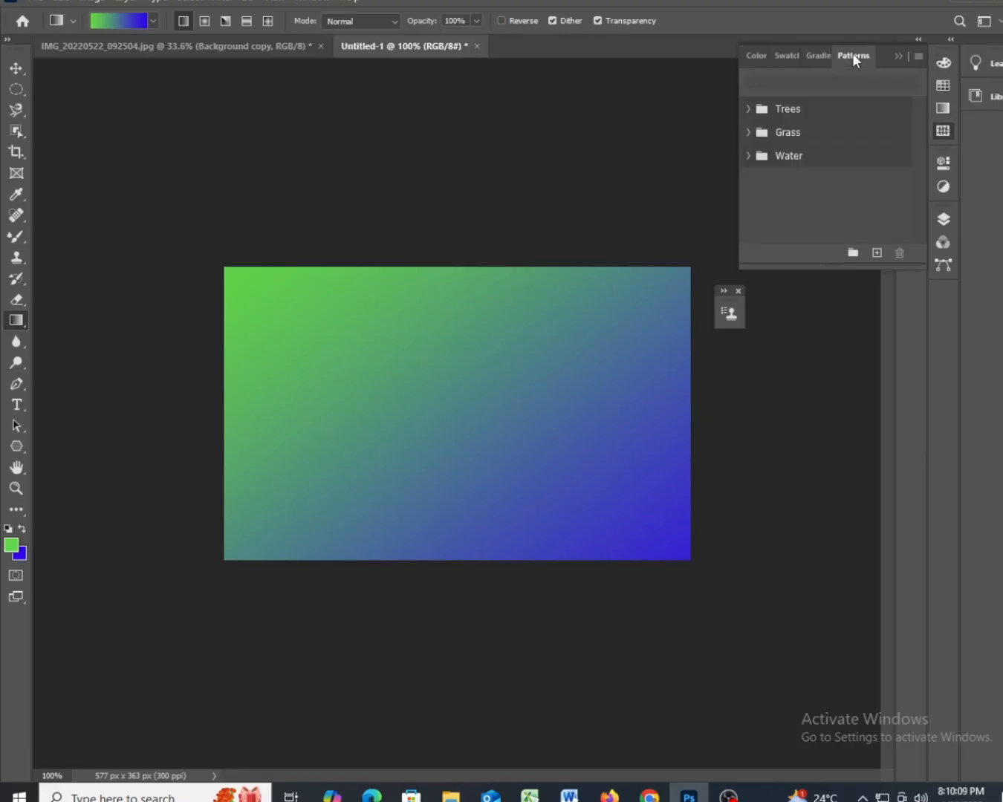
click(824, 54)
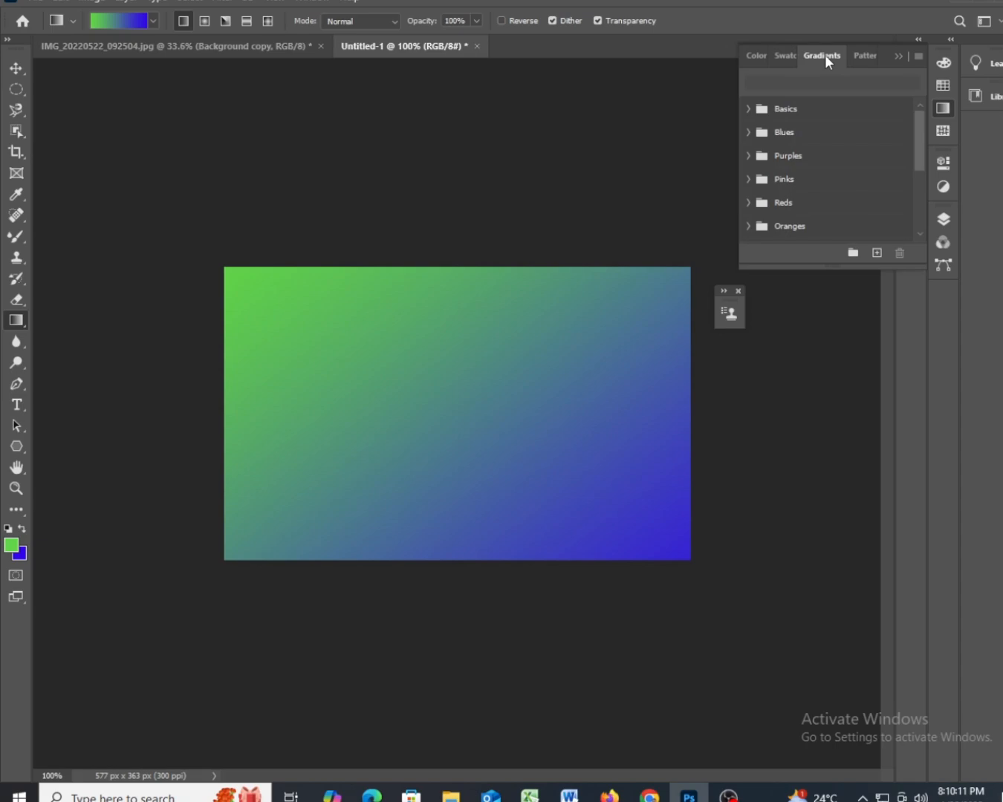
Step: Set the foreground color to the bright pink #eb1d7e from the recently used swatches
click(783, 55)
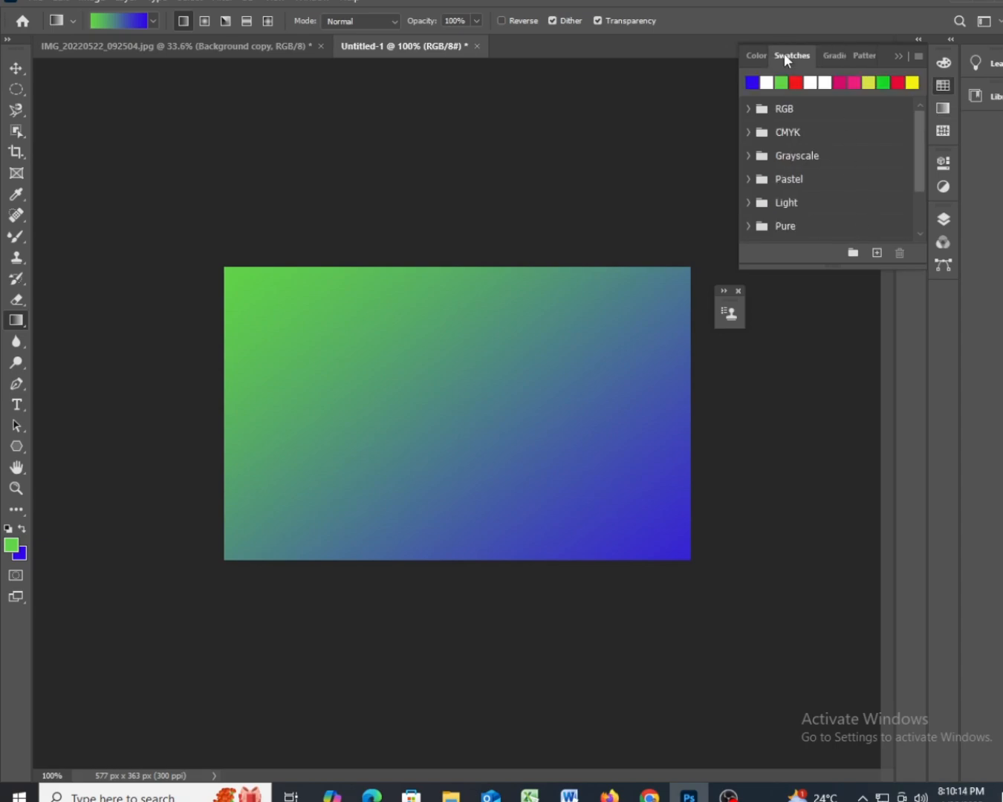
click(839, 82)
click(854, 81)
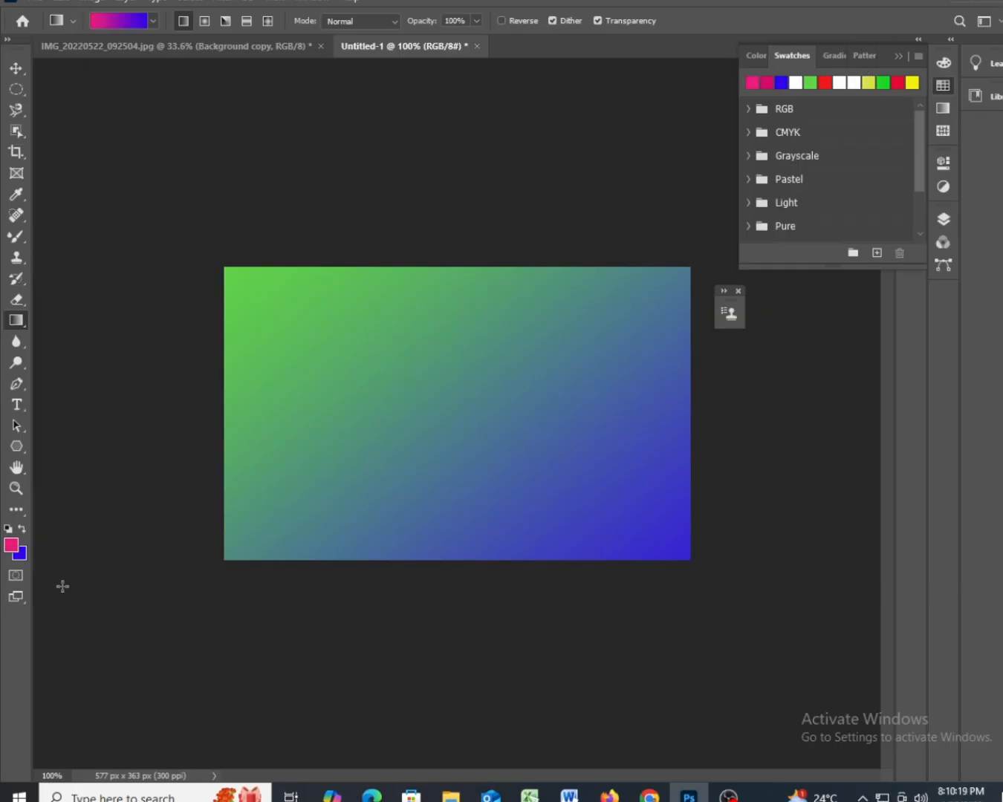
click(10, 546)
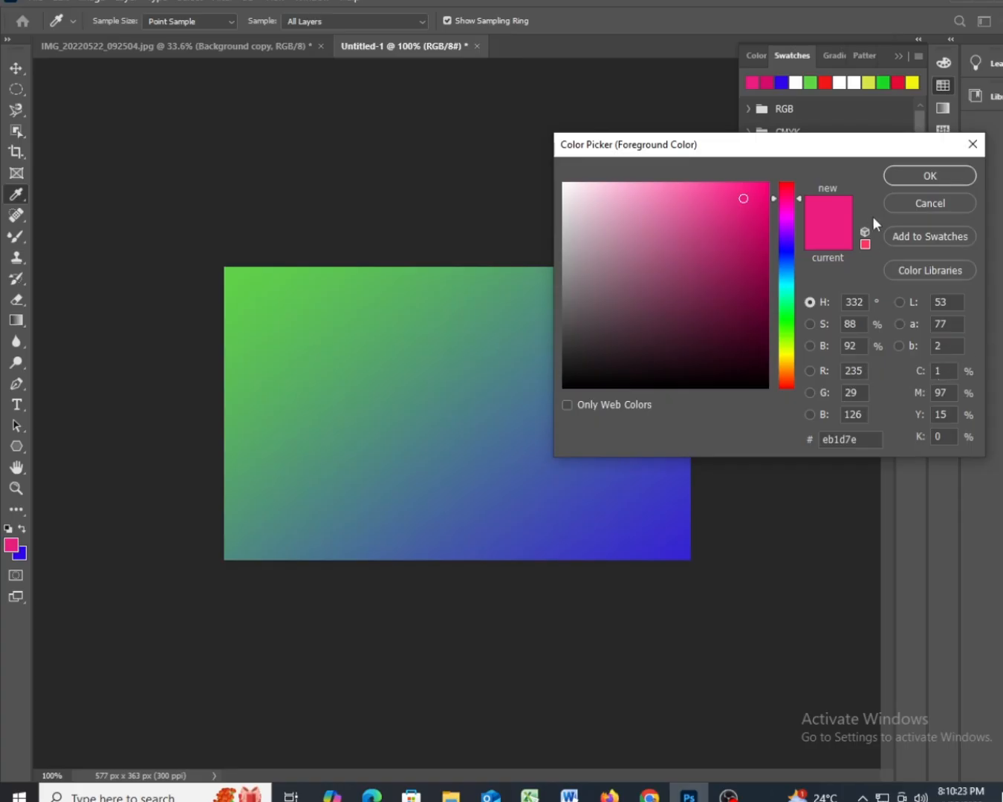
click(902, 206)
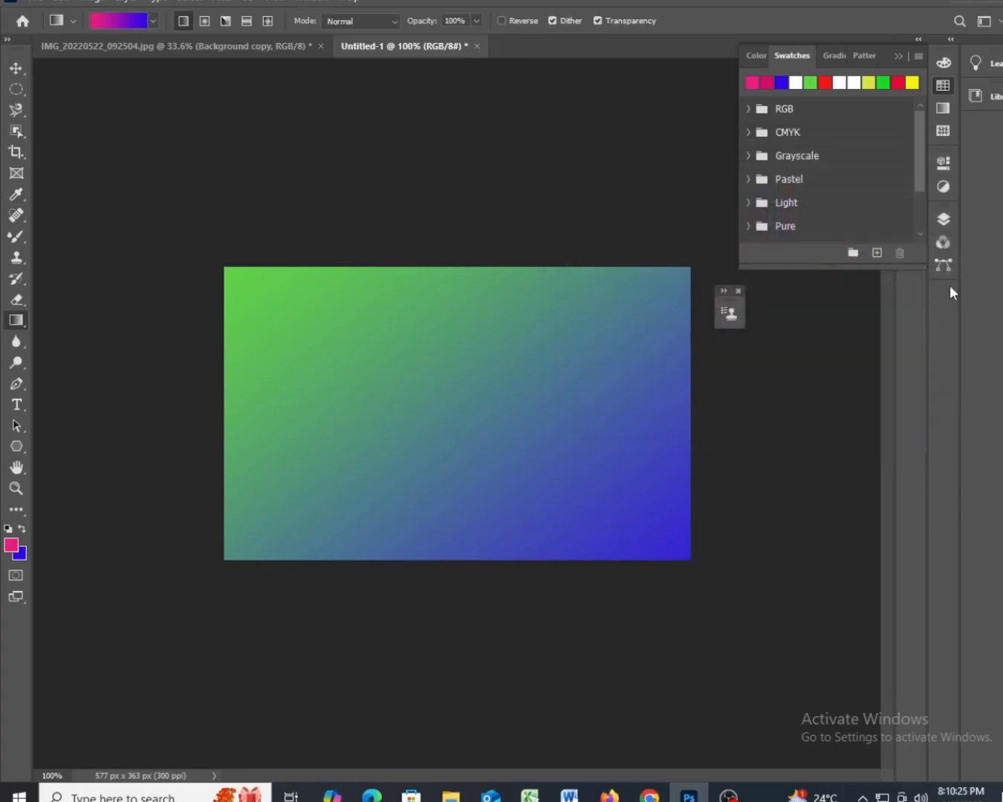
Step: Add a linear Gradient Fill layer above the Background layer, keeping its settings dialog clear of the canvas
click(944, 221)
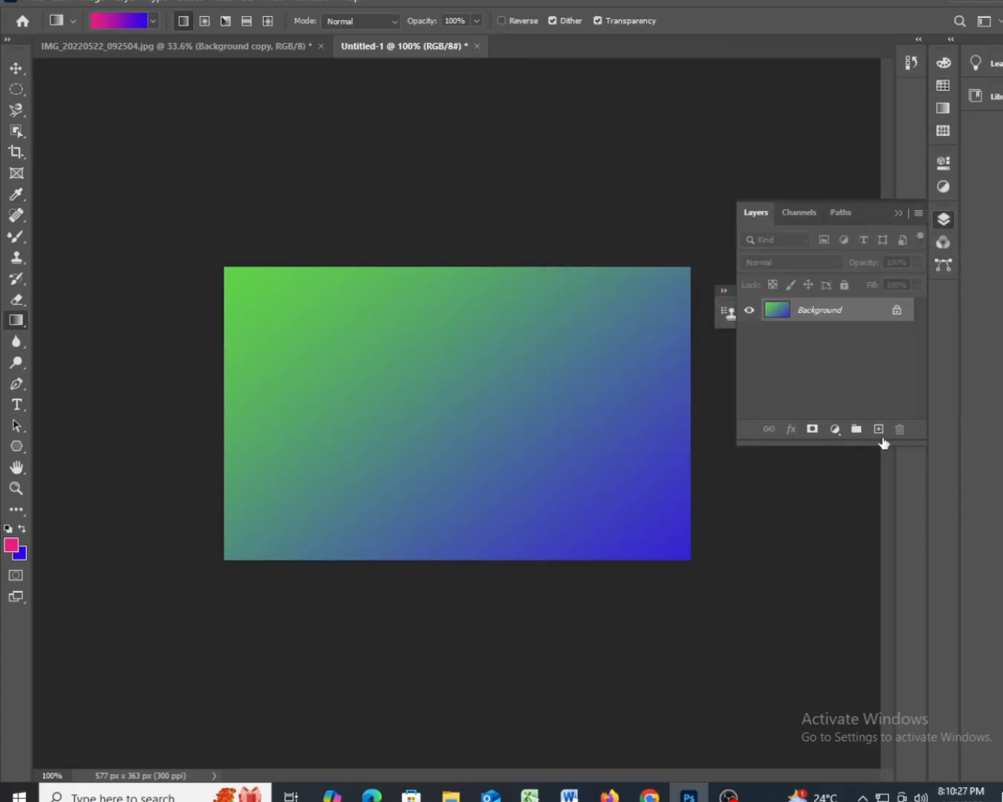
click(834, 431)
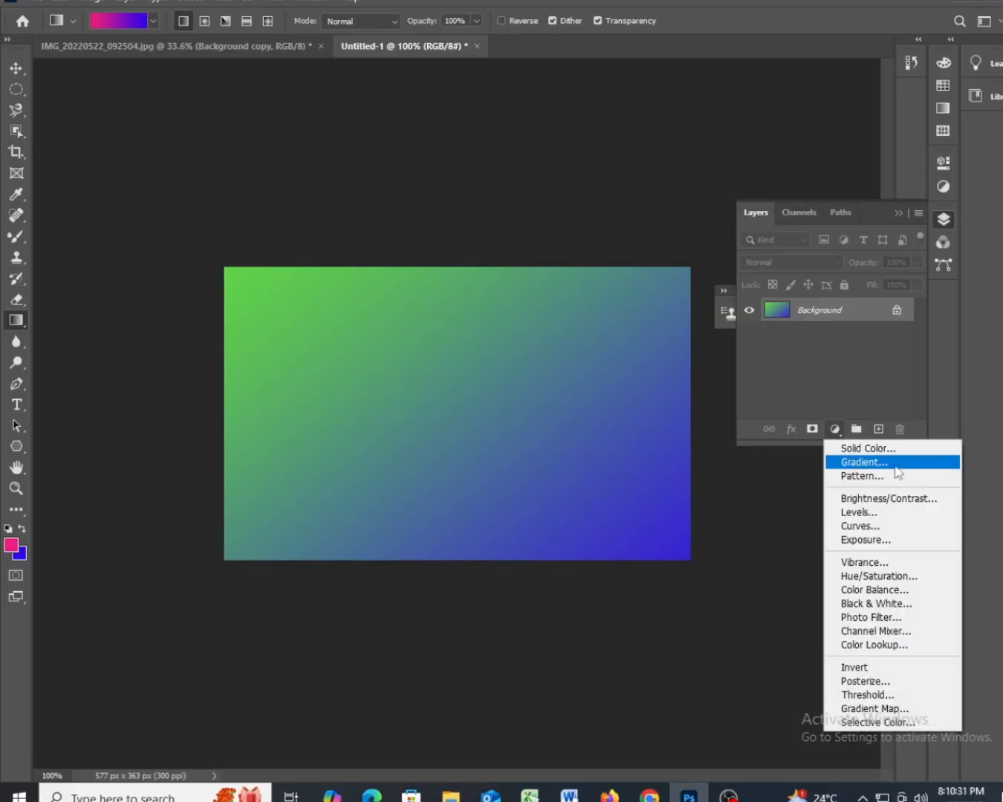
click(858, 462)
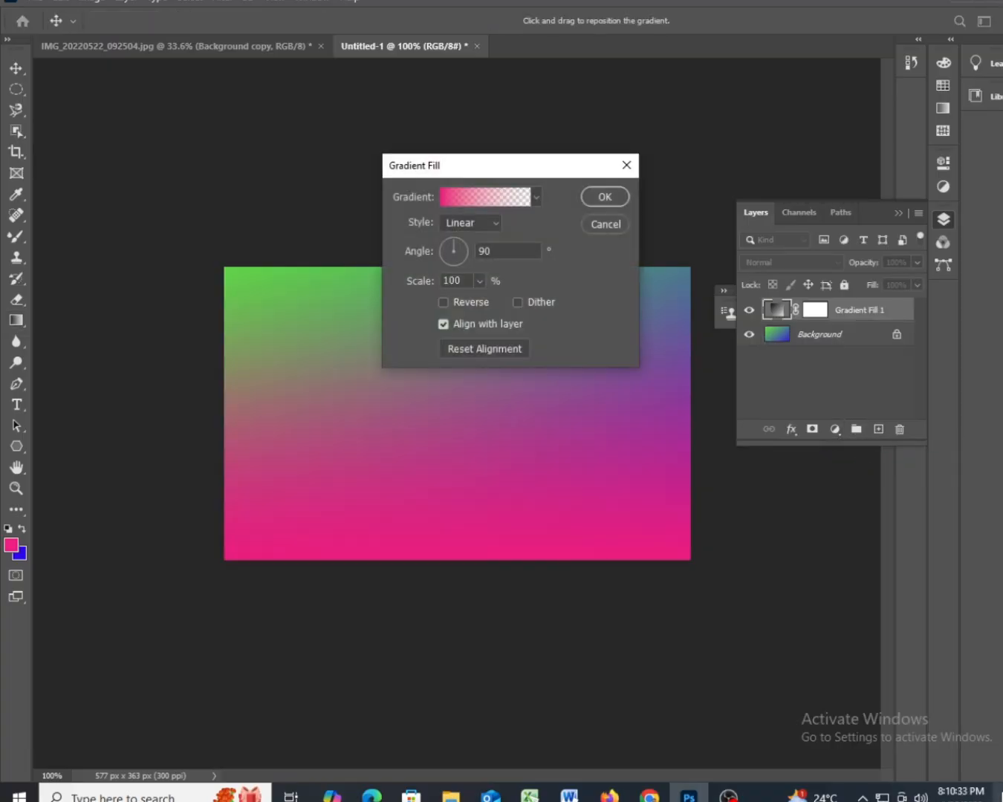
drag(585, 174, 922, 445)
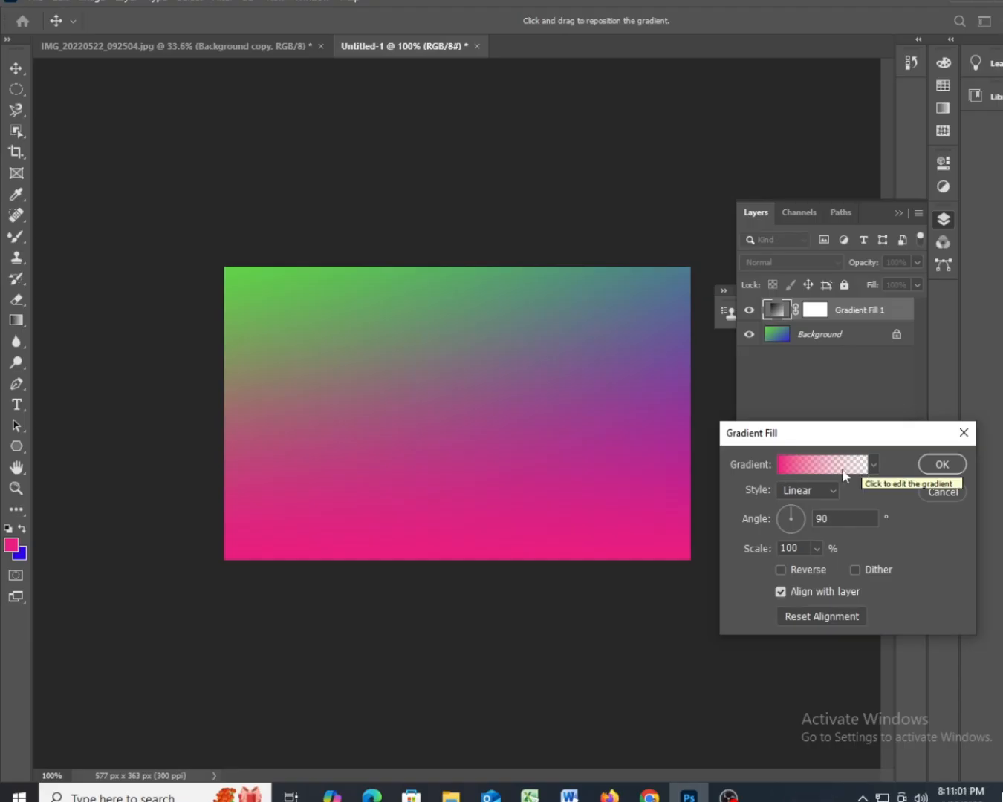
Step: Edit the fill layer's pink-to-transparent gradient, moving its 100% opacity stop to a location of 22%
click(781, 464)
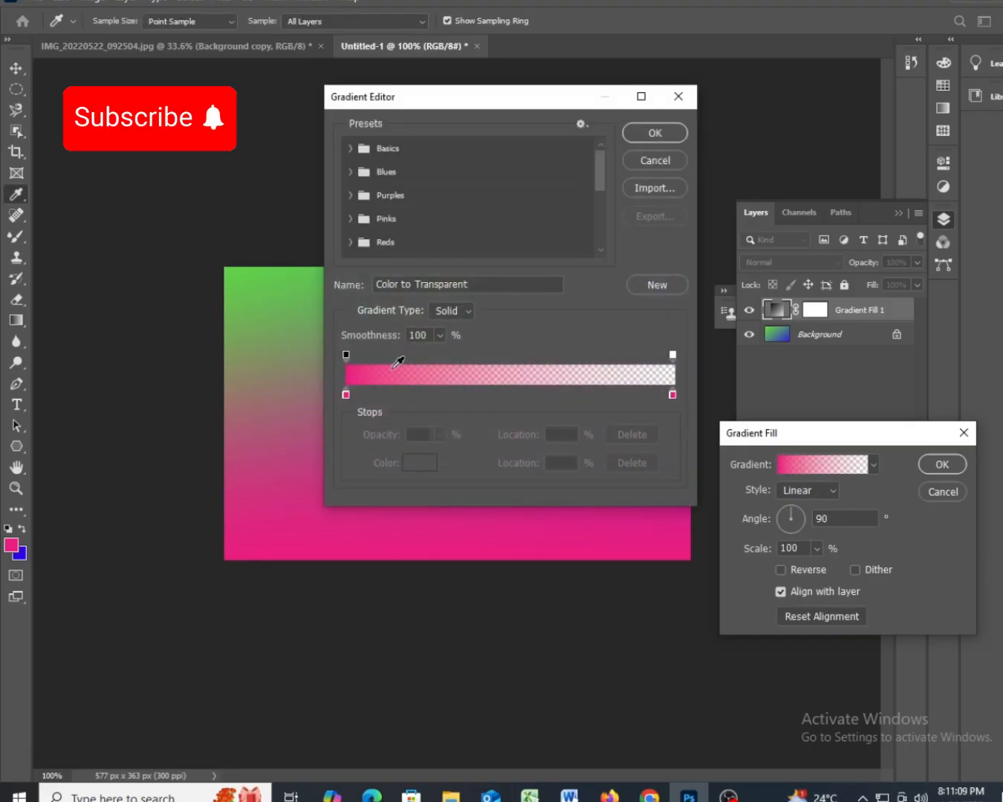
drag(346, 355, 483, 365)
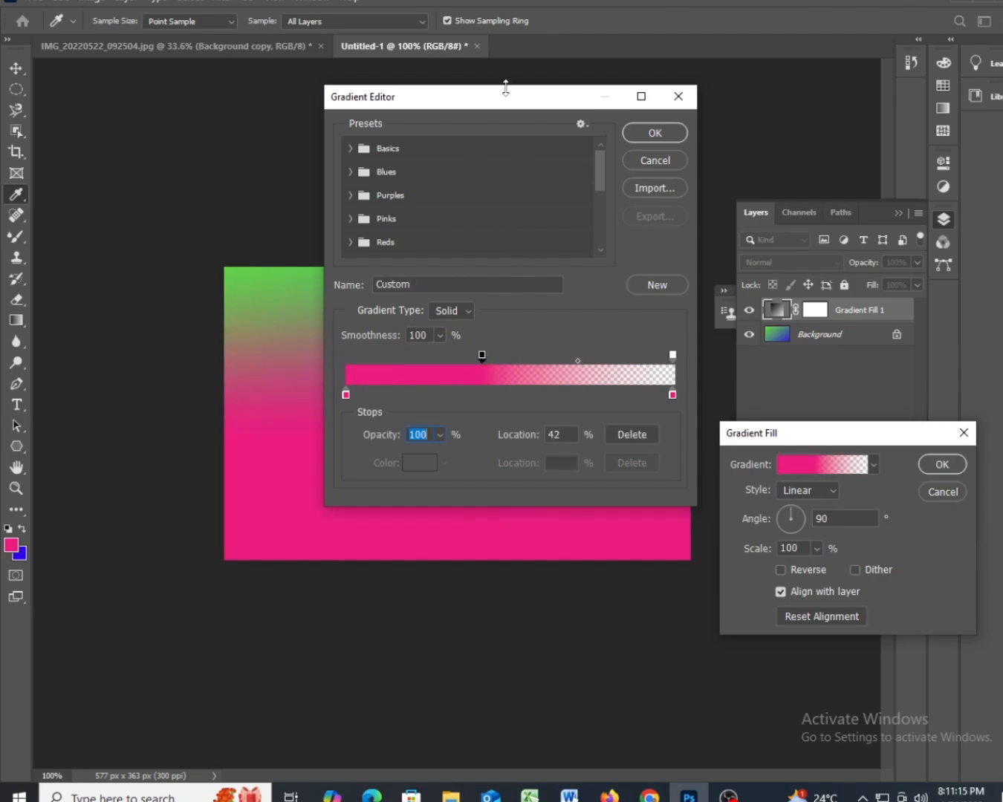
drag(509, 100, 794, 146)
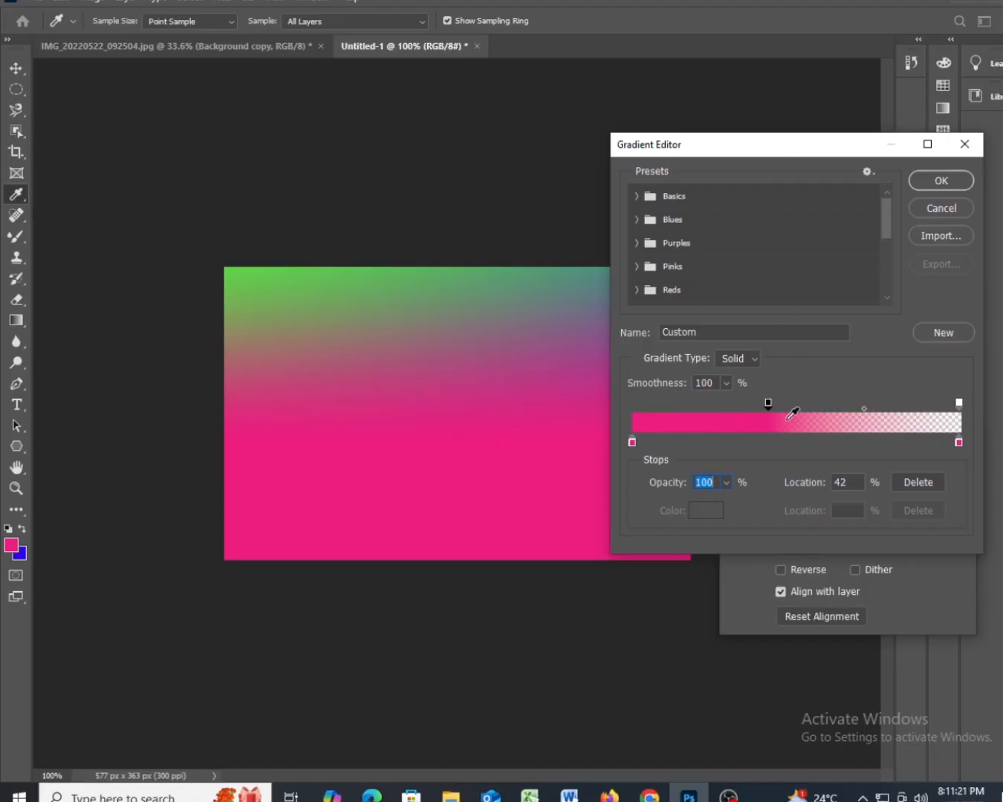
drag(766, 403, 707, 406)
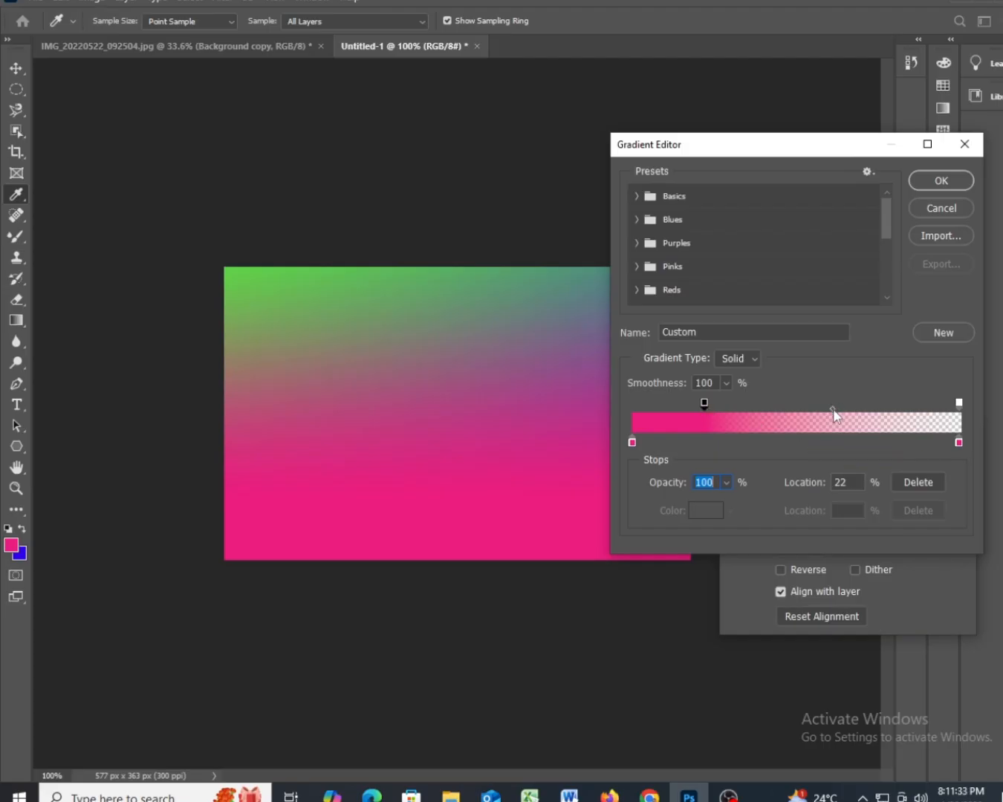
Step: Try the gradient's opacity midpoint at 87%, 14%, 30% and 37%
drag(832, 408, 927, 415)
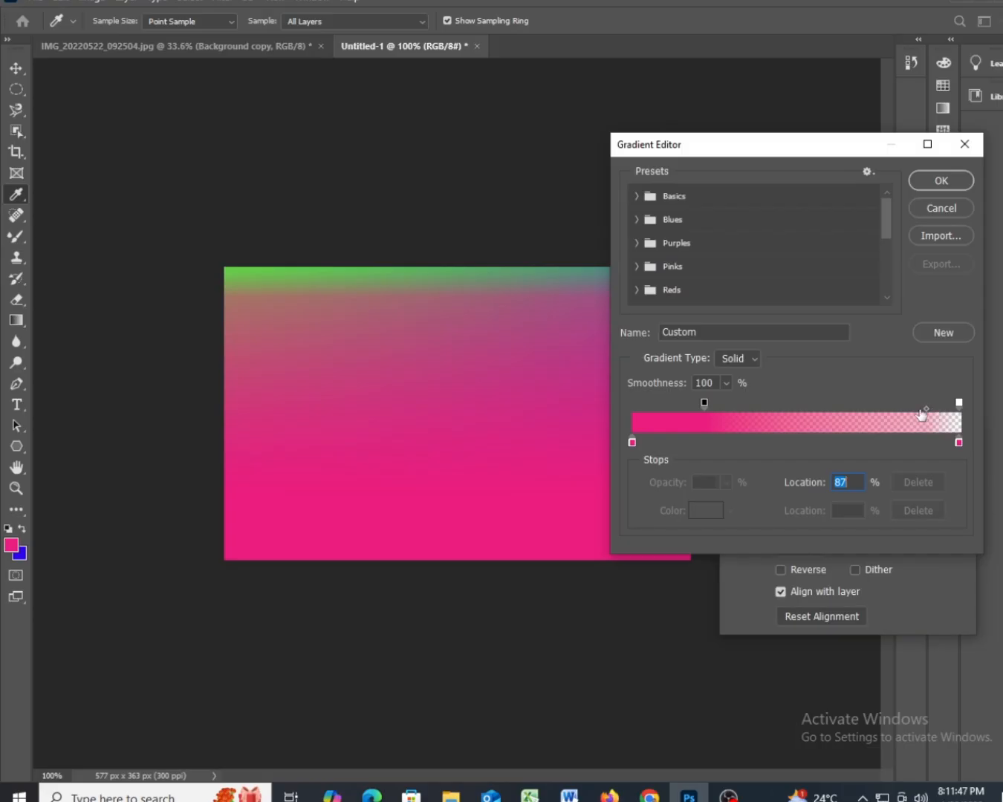
drag(926, 410, 747, 406)
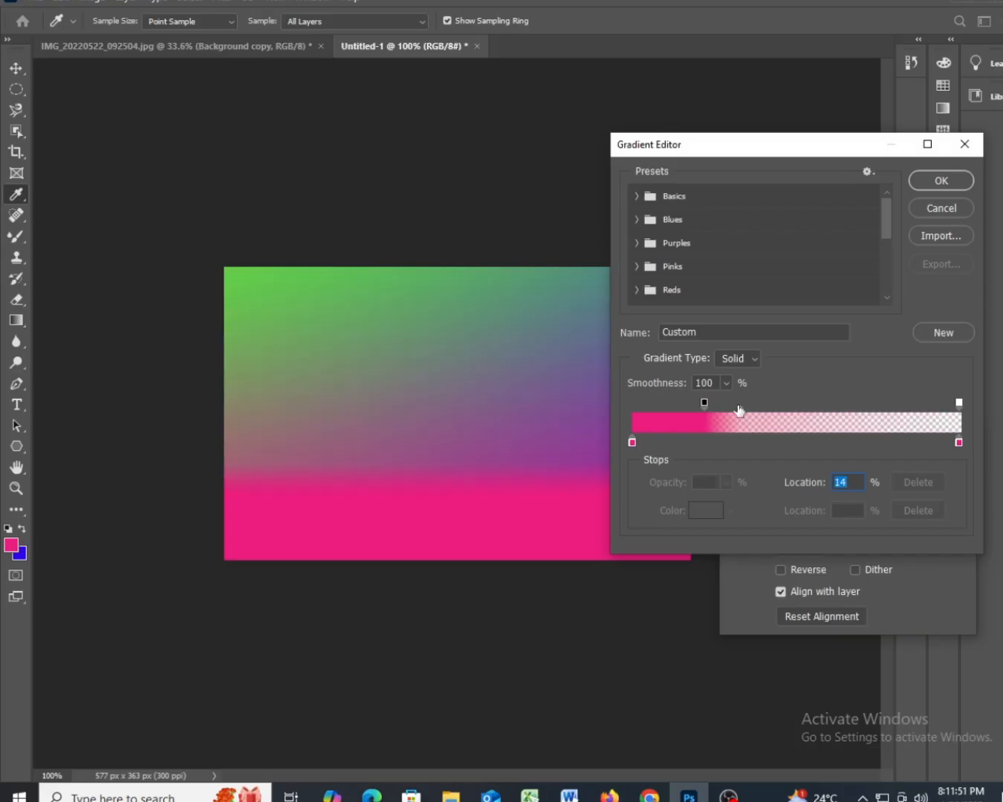
drag(739, 409, 781, 411)
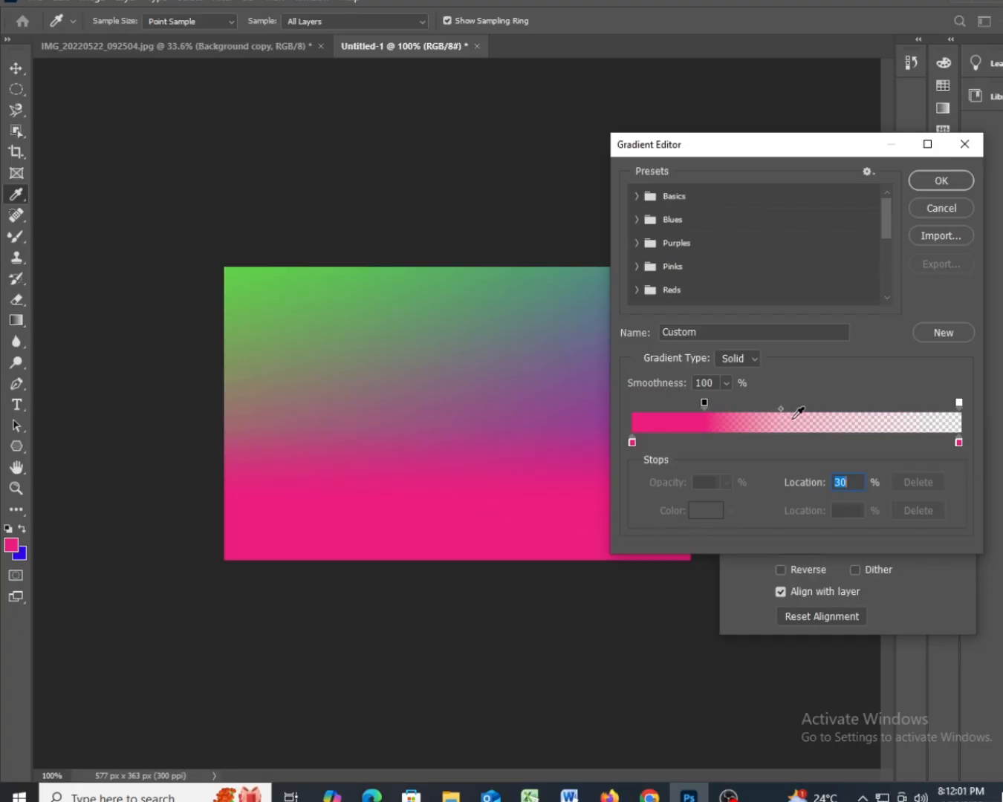
drag(781, 409, 798, 409)
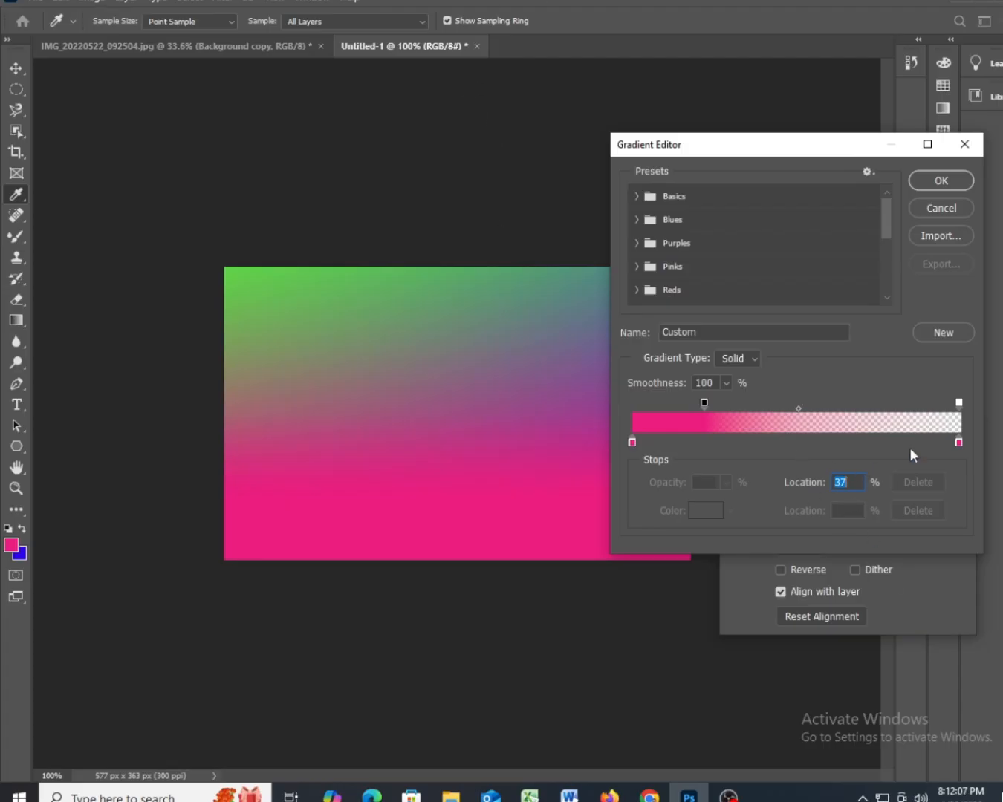
Step: Set the gradient's end color stop at 100% to yellow #eaed09
drag(958, 444, 963, 444)
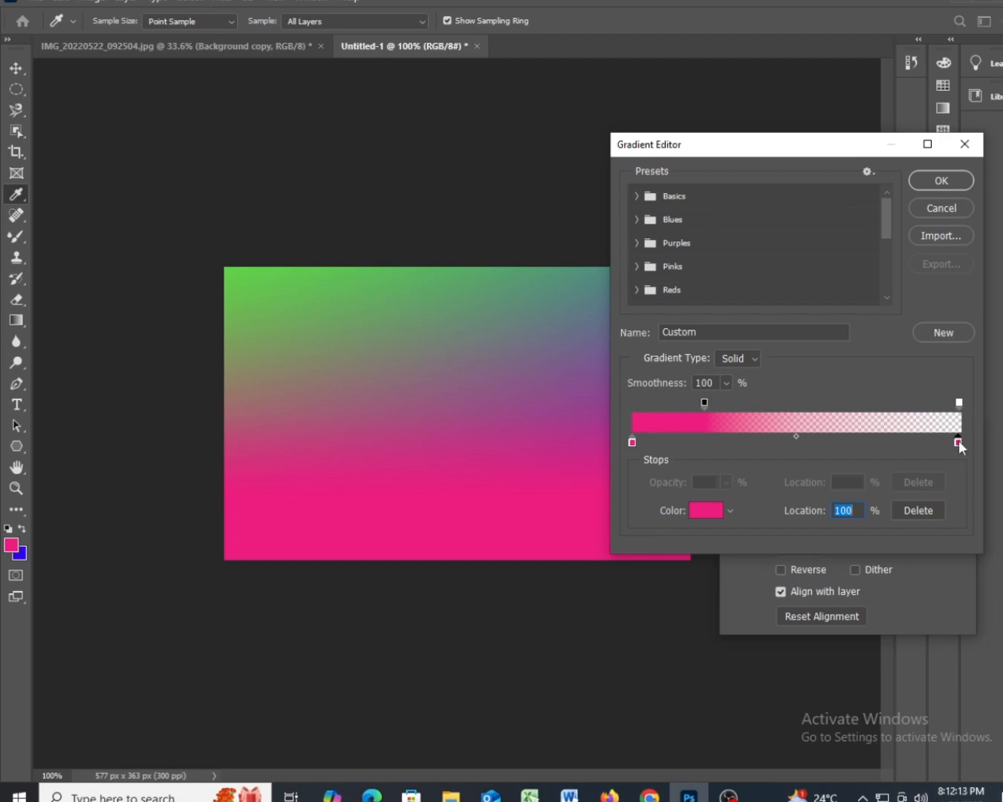
double_click(957, 443)
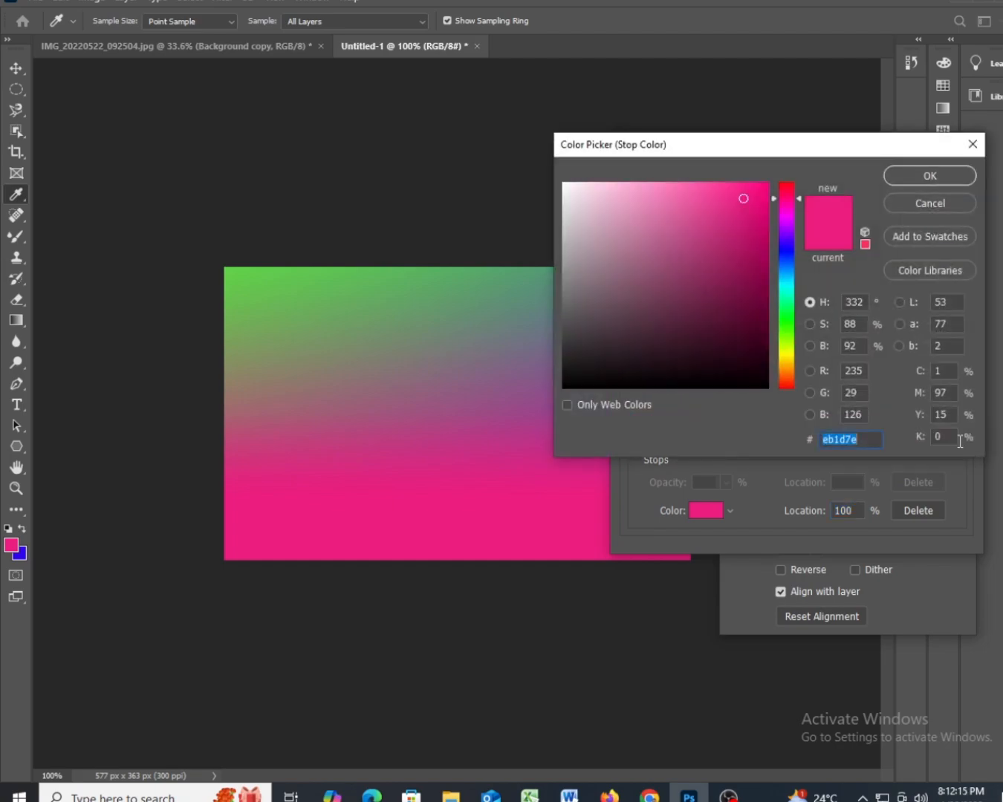
click(787, 315)
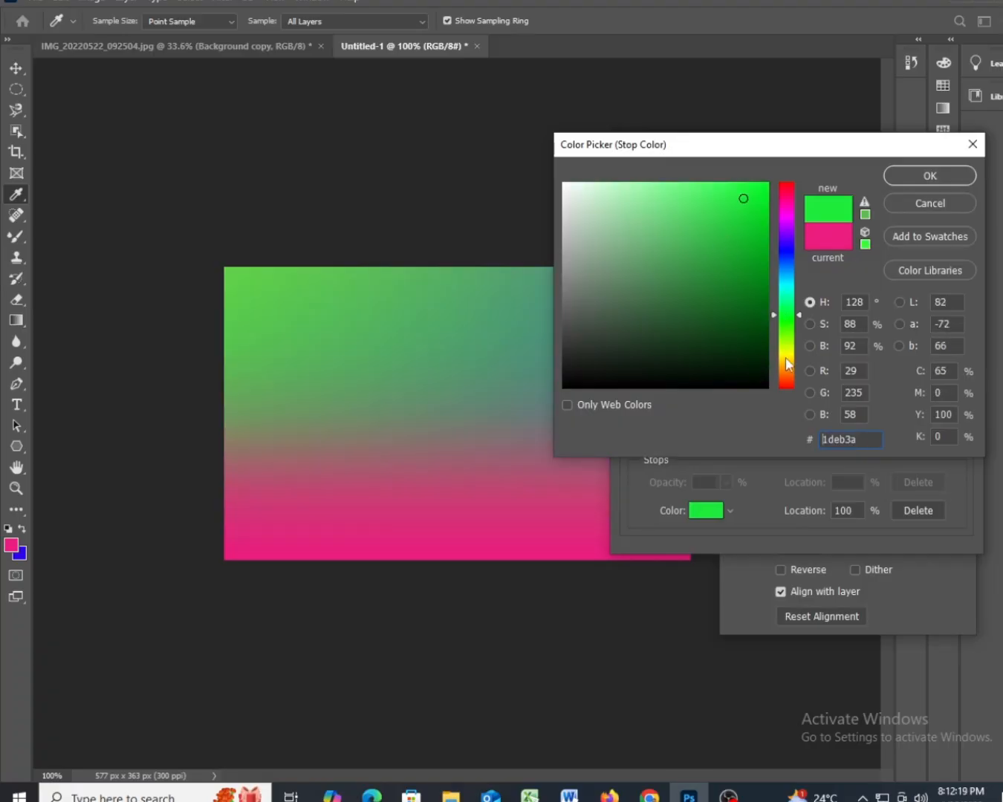
click(787, 354)
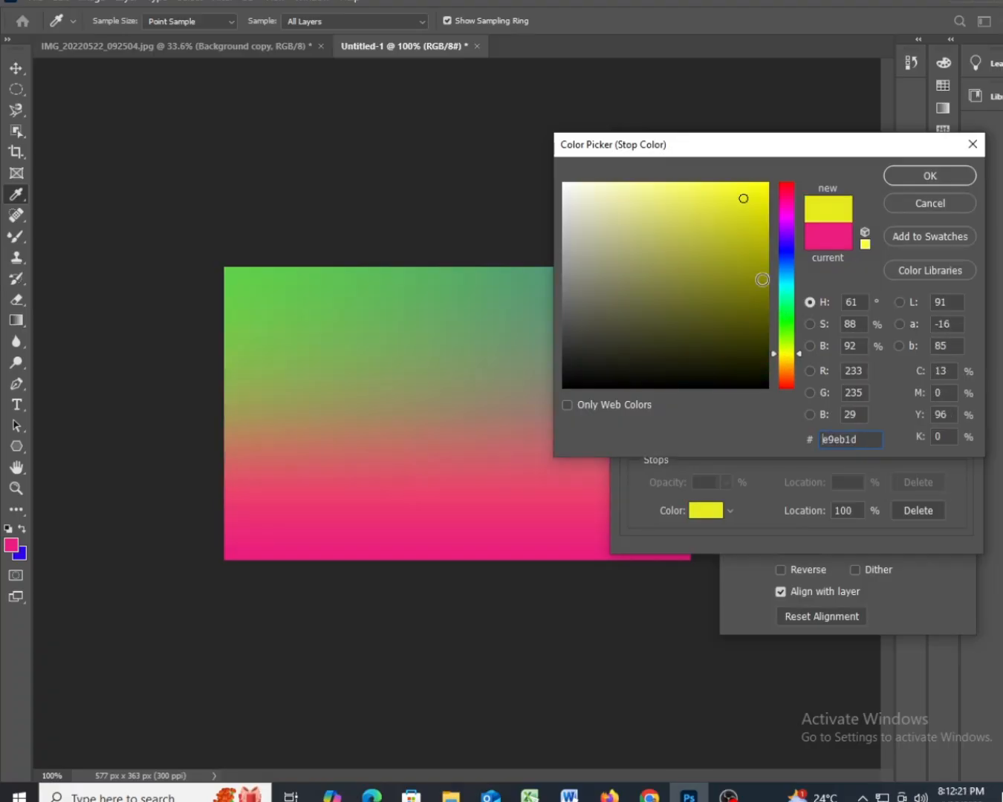
click(760, 197)
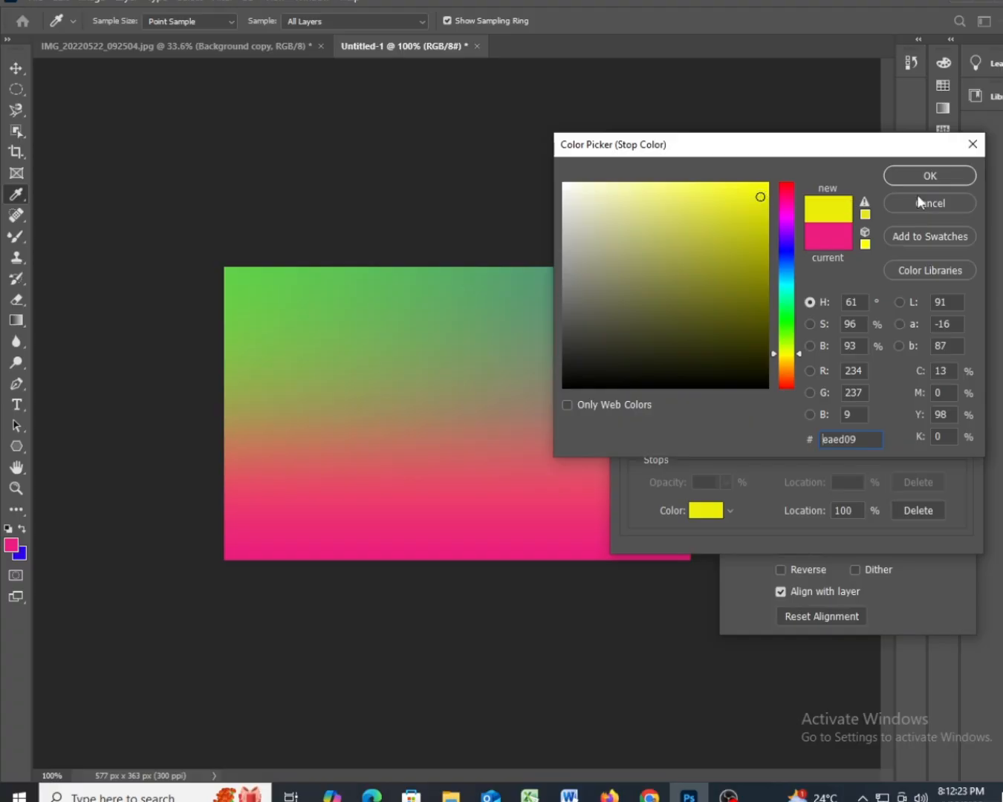
click(940, 179)
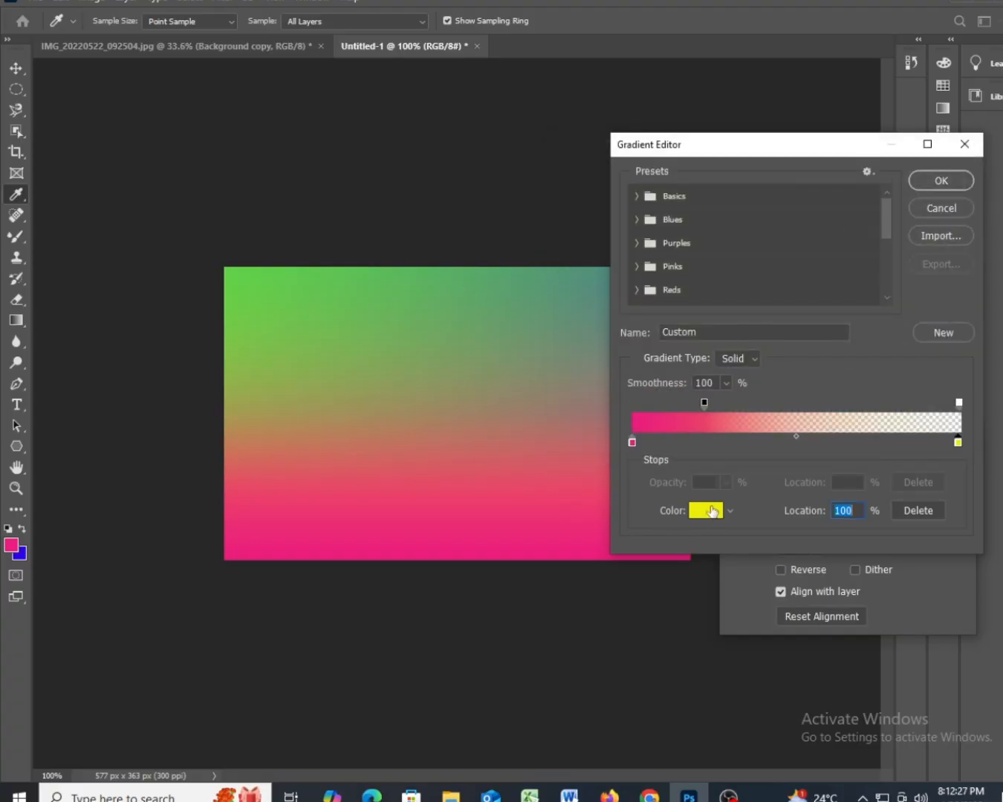
click(712, 511)
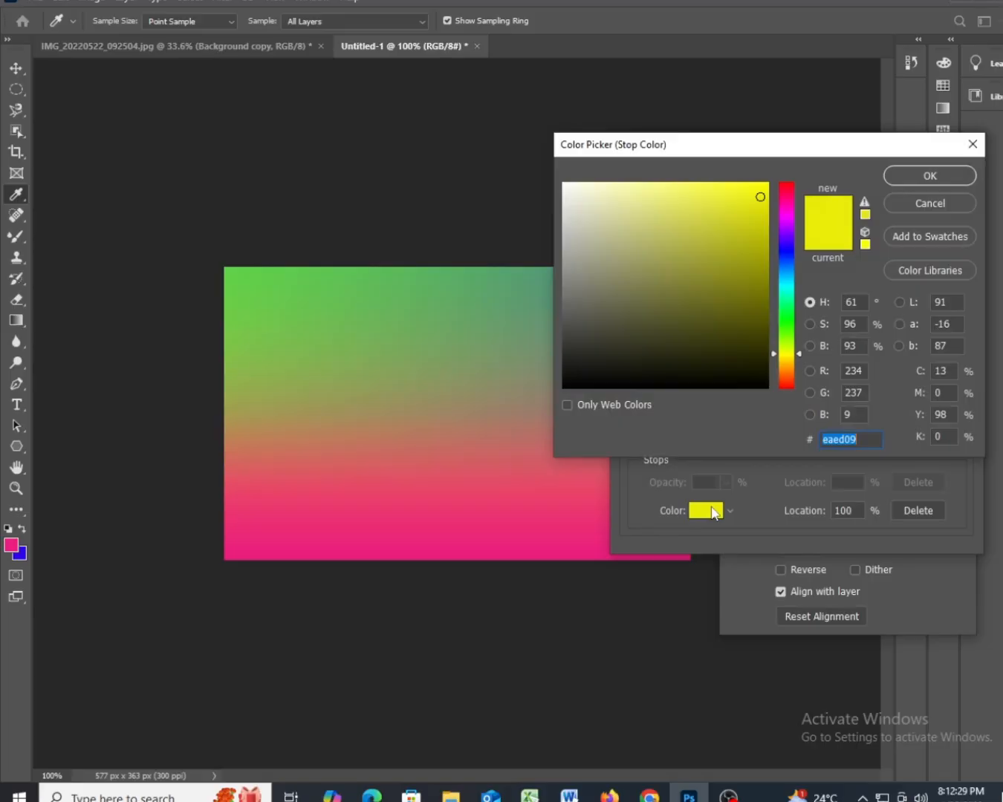
click(932, 211)
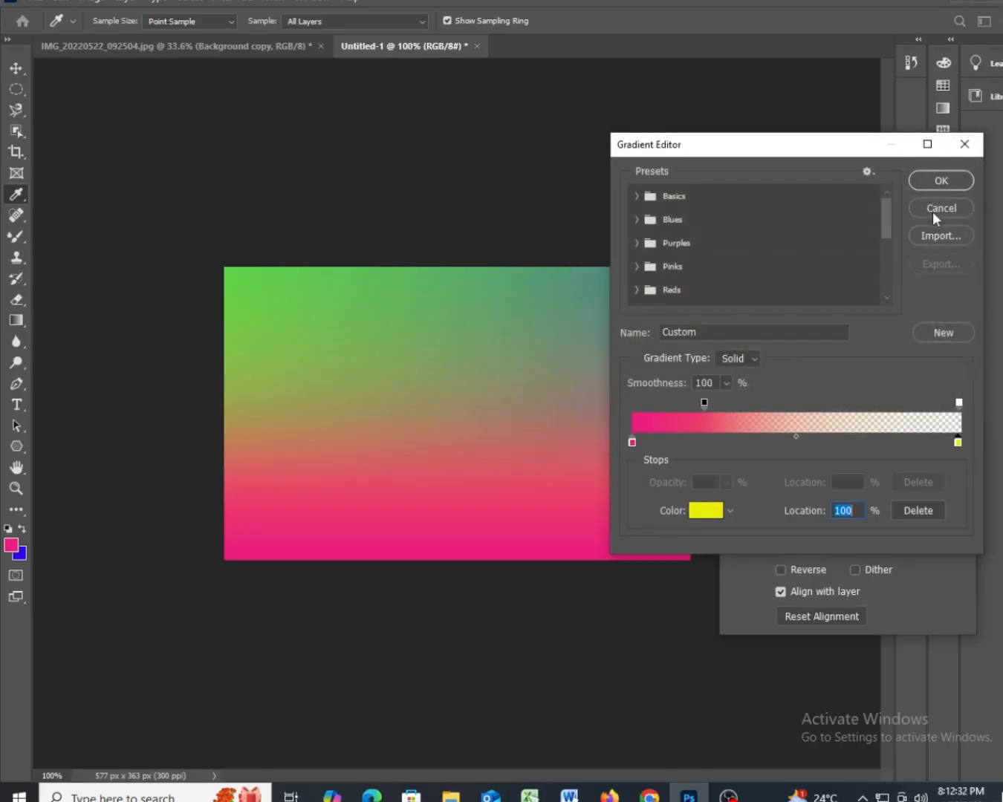
Step: Remove the 0% opacity stop from the gradient and move the remaining opaque stop to a location of 3%
click(959, 402)
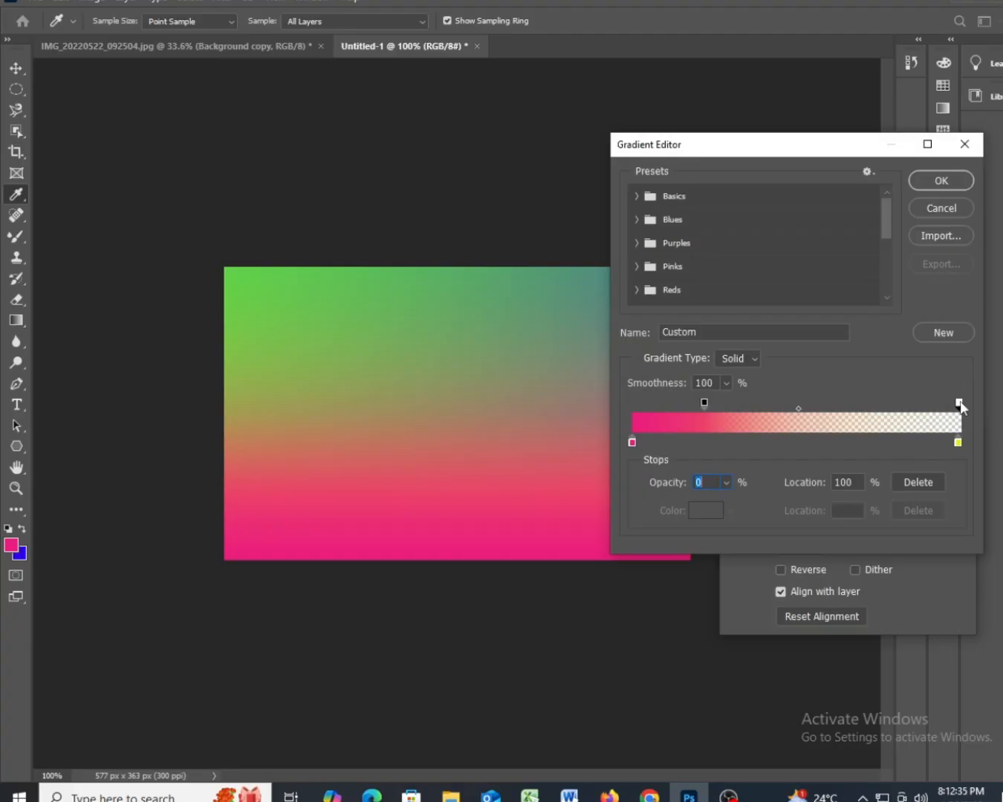
drag(958, 404, 822, 433)
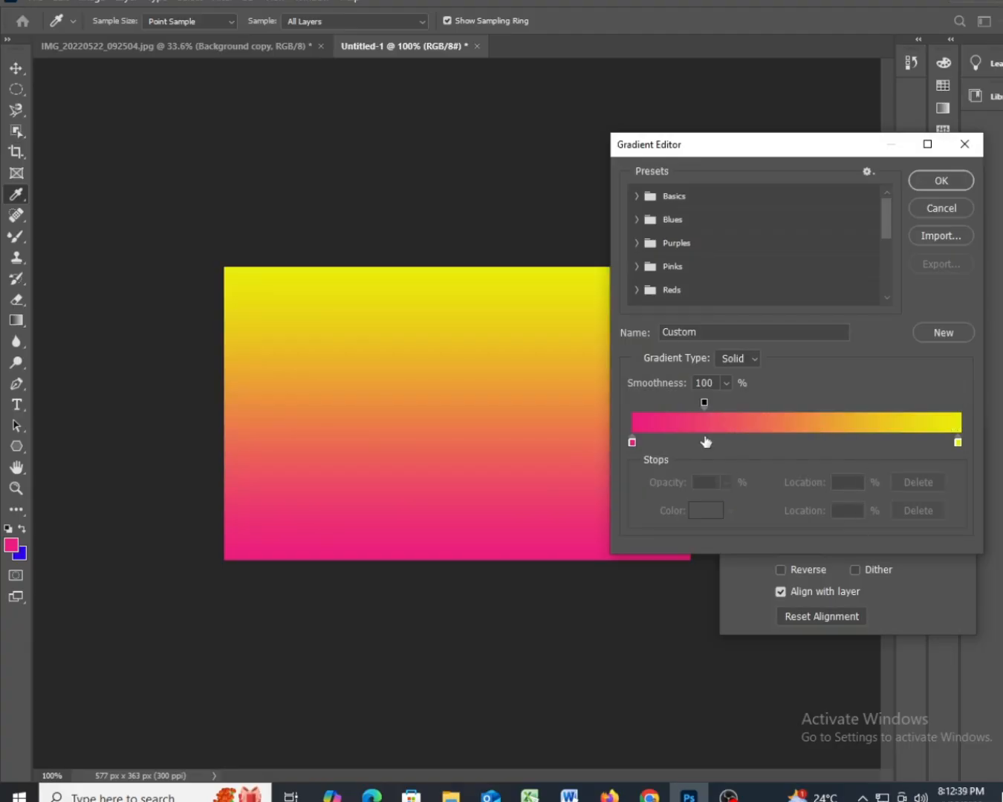
drag(705, 404, 791, 414)
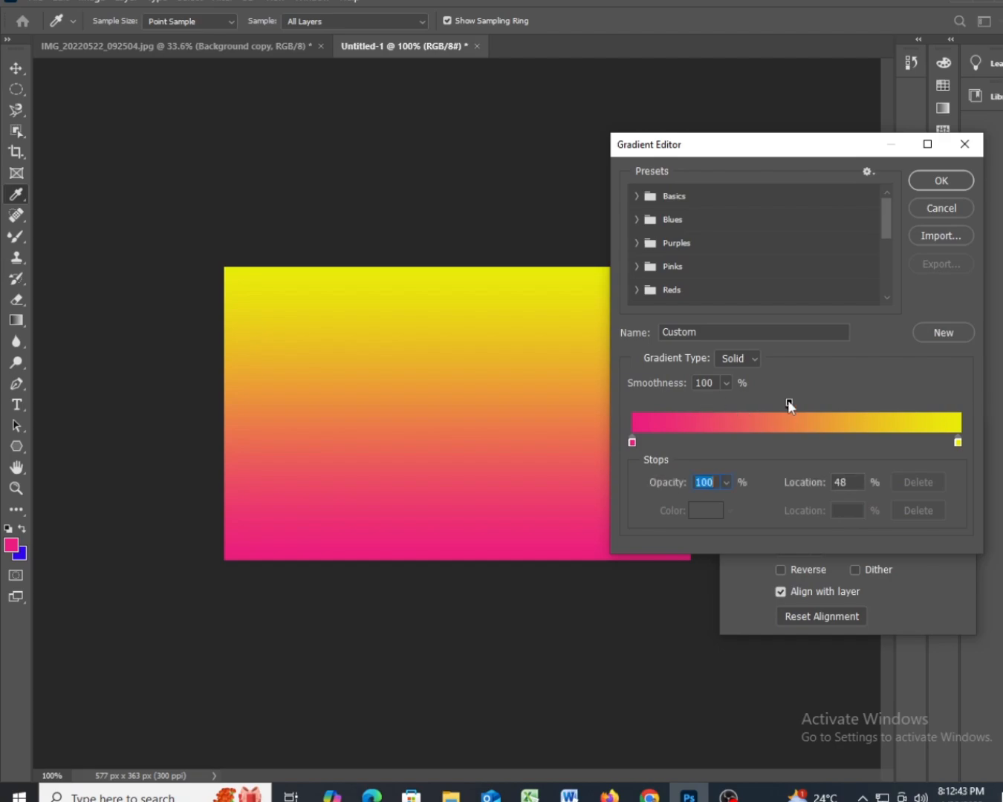
drag(788, 400, 642, 405)
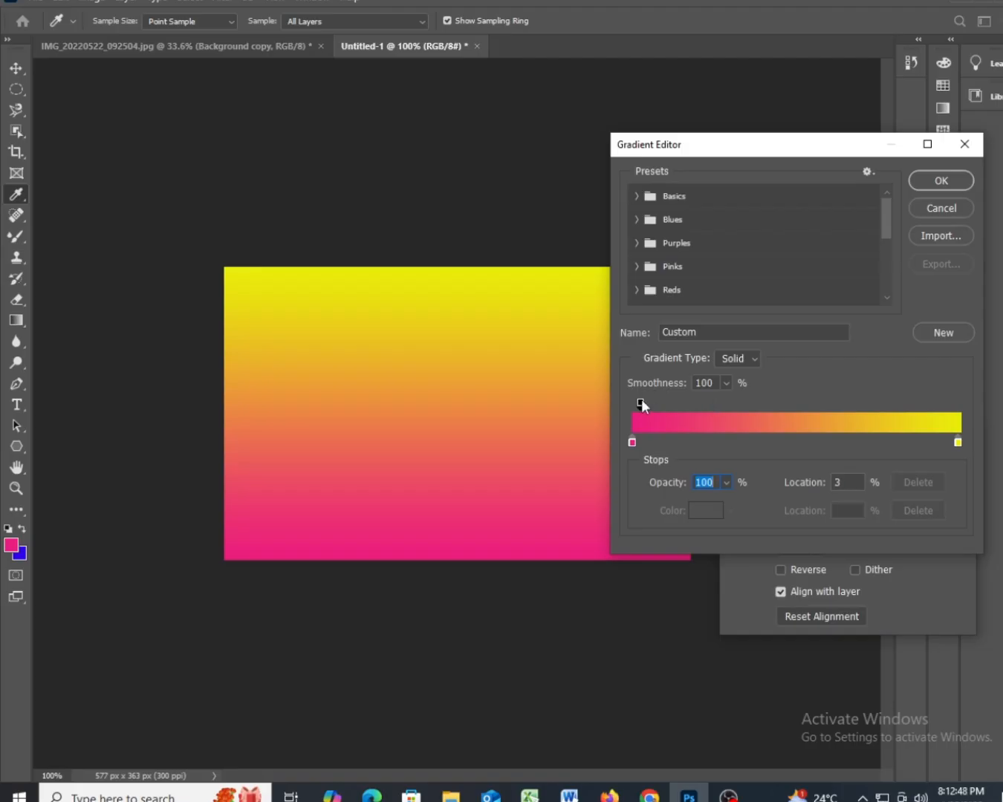
Step: Try a second 100% opacity stop at 83% with the midpoint at 47%, and remove it again
click(950, 404)
drag(952, 408, 768, 412)
mouse_move(703, 407)
mouse_down()
mouse_move(943, 413)
mouse_move(827, 407)
mouse_move(656, 431)
mouse_move(738, 429)
mouse_move(655, 410)
mouse_move(698, 422)
mouse_up()
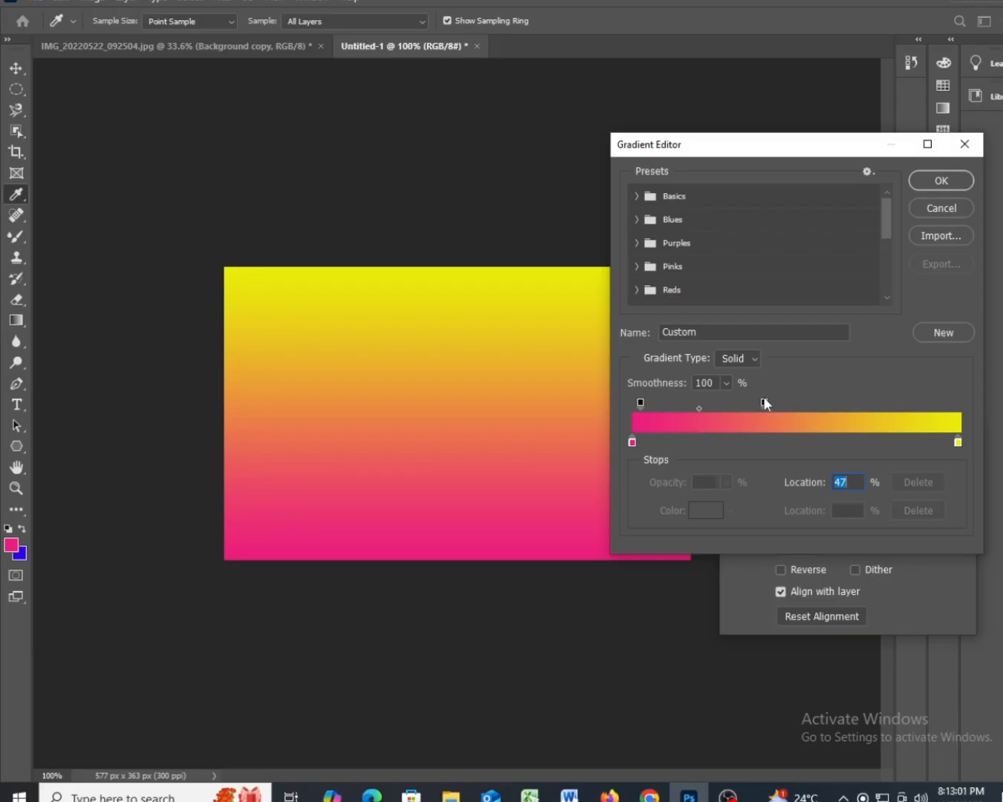
drag(765, 403, 903, 407)
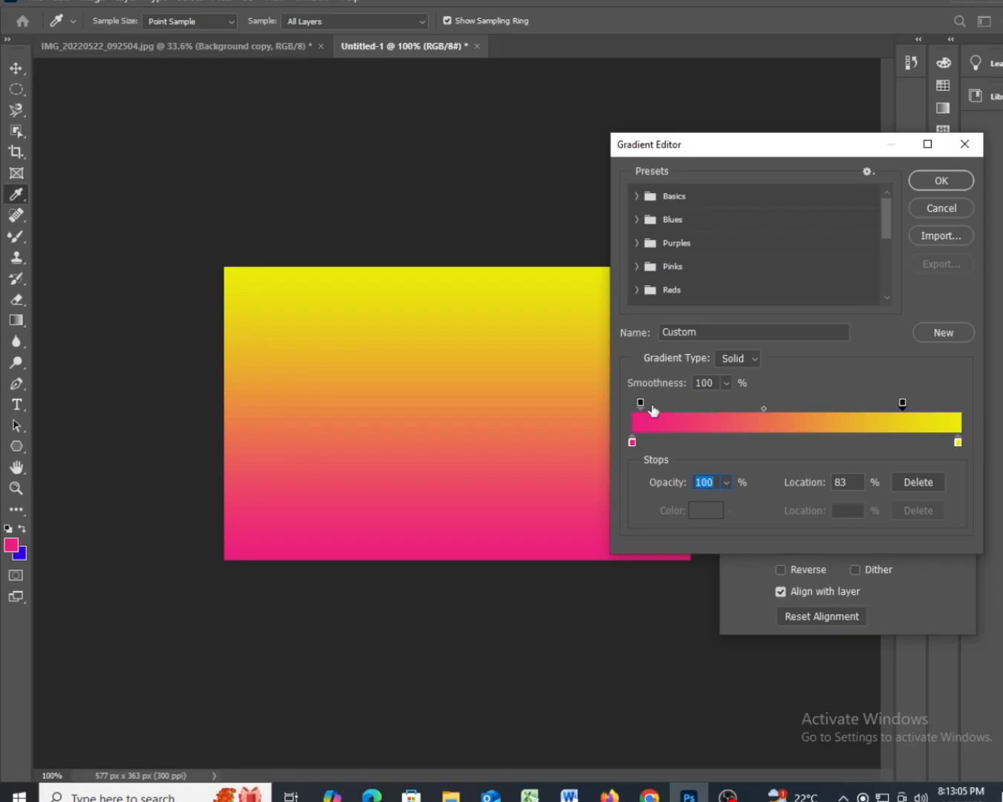
drag(641, 403, 761, 409)
drag(901, 404, 982, 417)
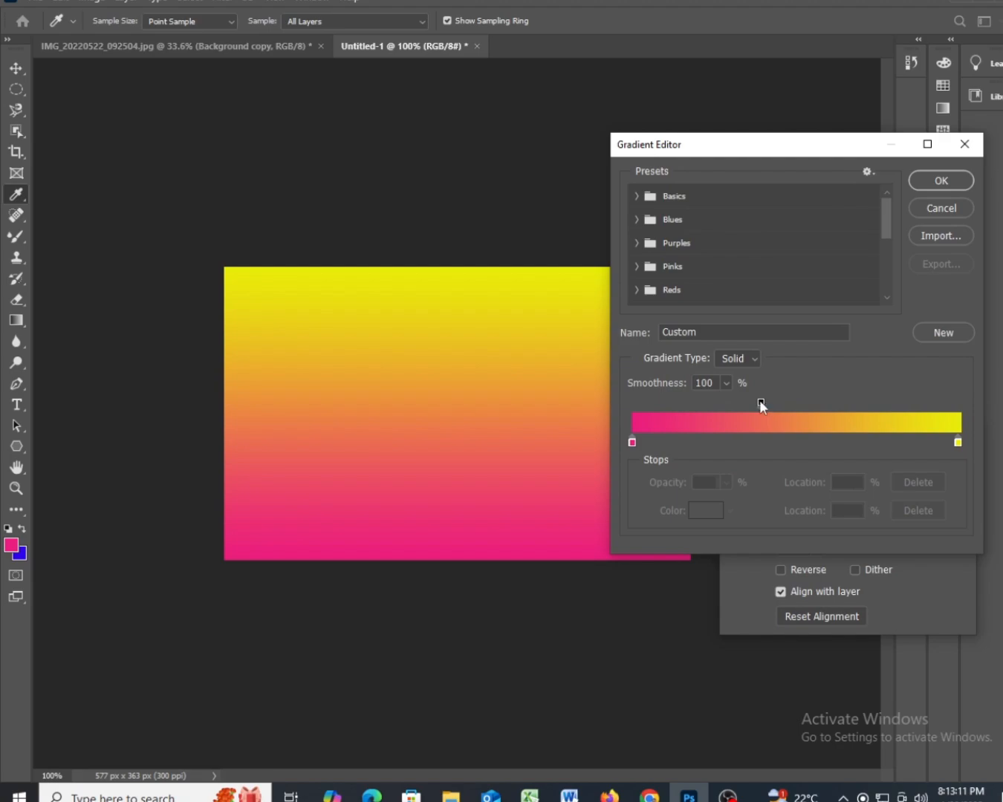
Step: Move the gradient's opacity stop to a location of 41% and set the color stop at 100% to red #ed090f
mouse_move(760, 403)
mouse_down()
mouse_move(981, 409)
mouse_move(767, 381)
mouse_up()
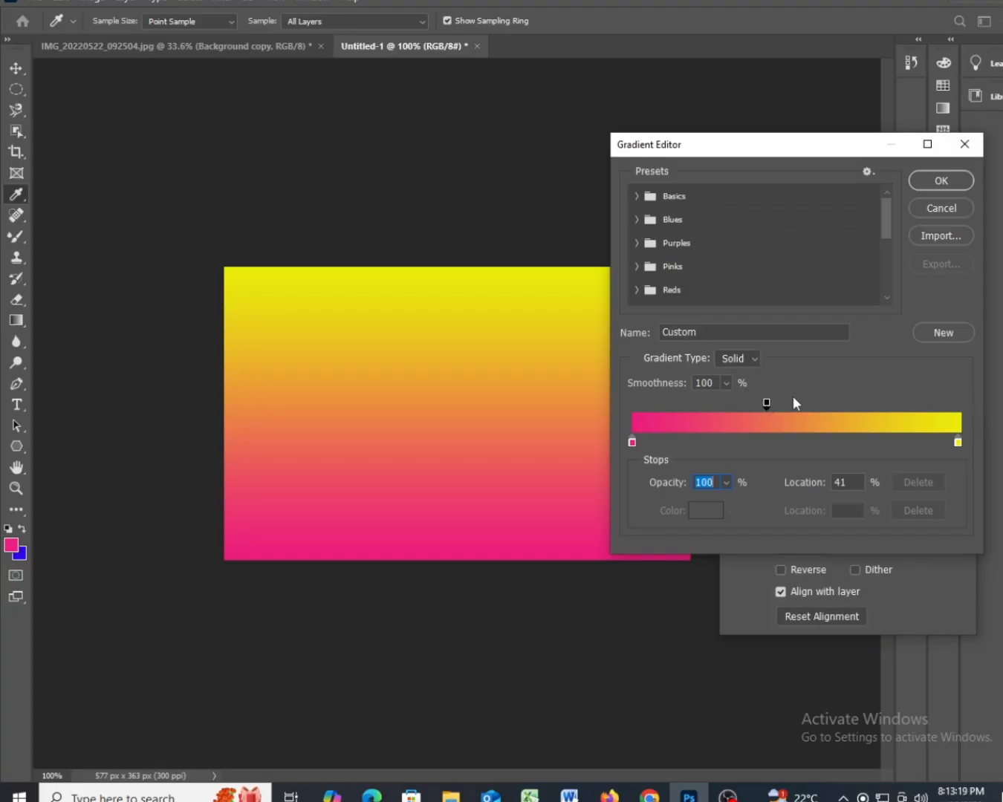
double_click(958, 443)
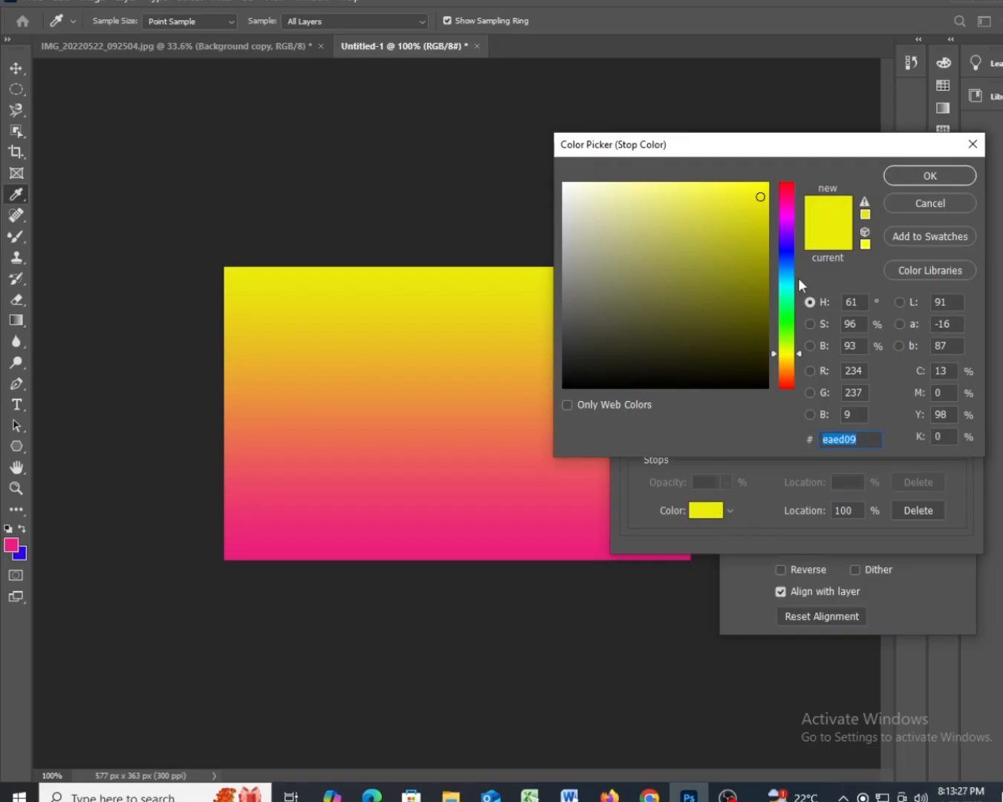
click(788, 317)
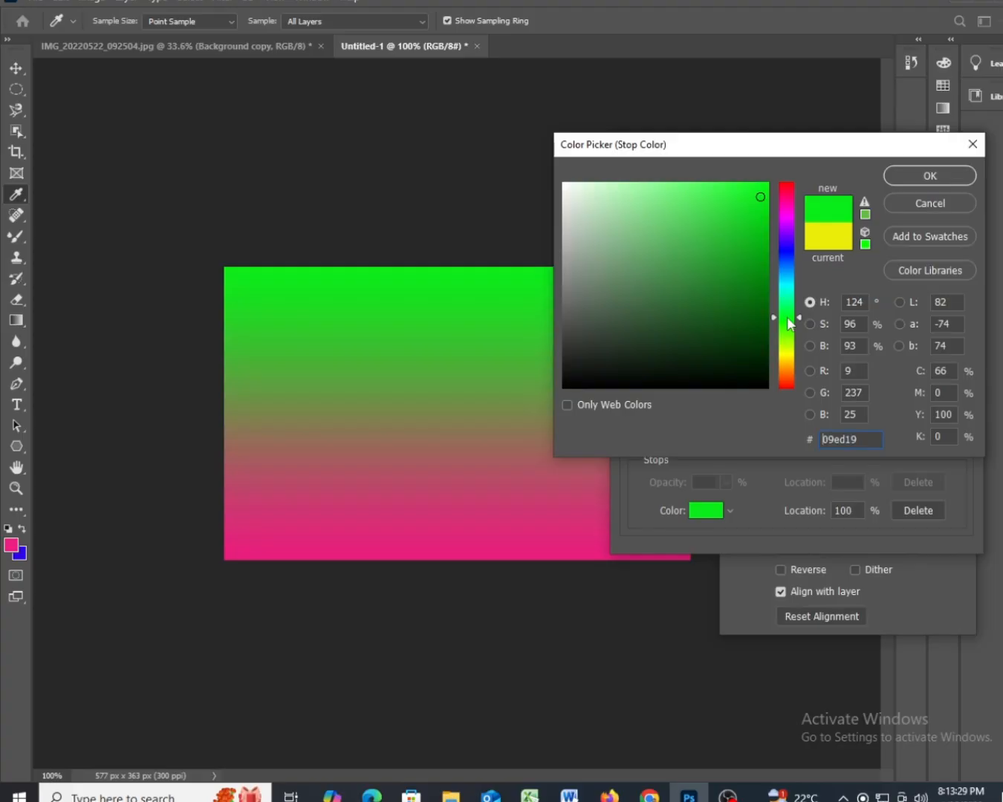
click(788, 246)
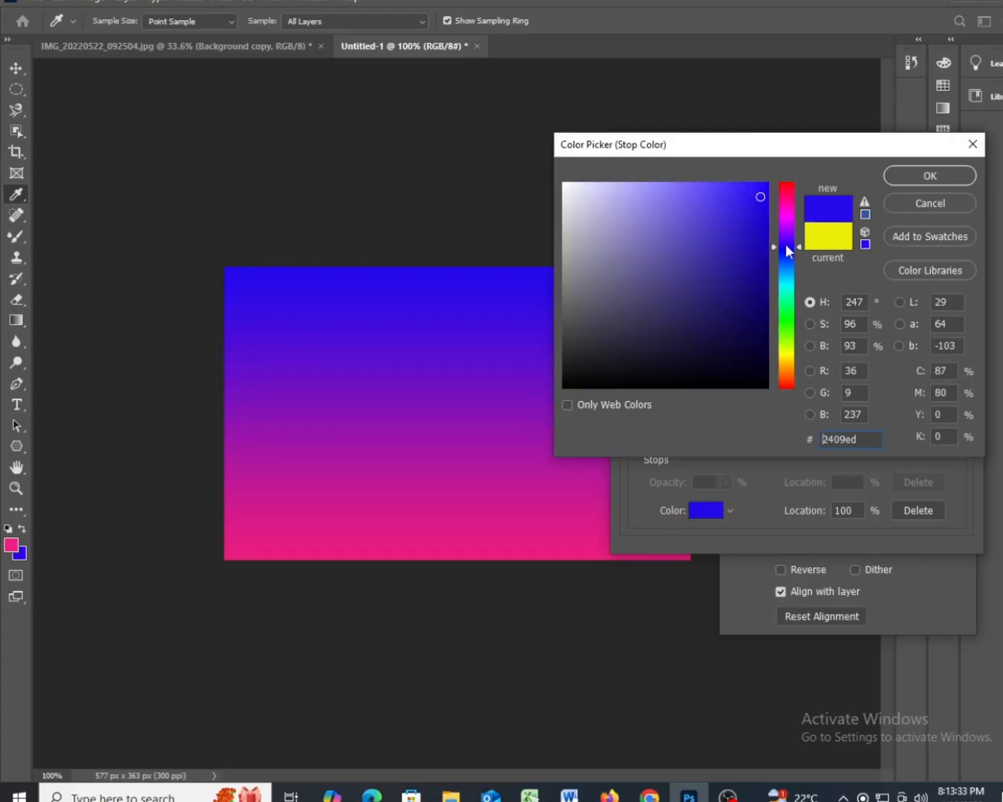
click(789, 315)
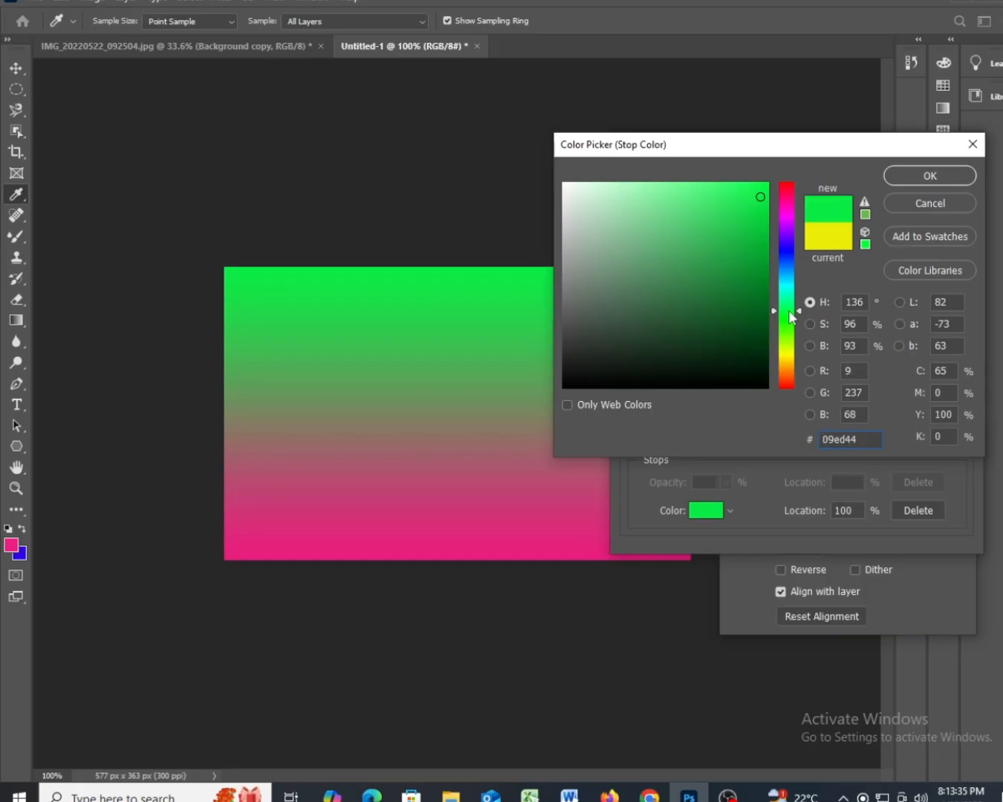
click(786, 298)
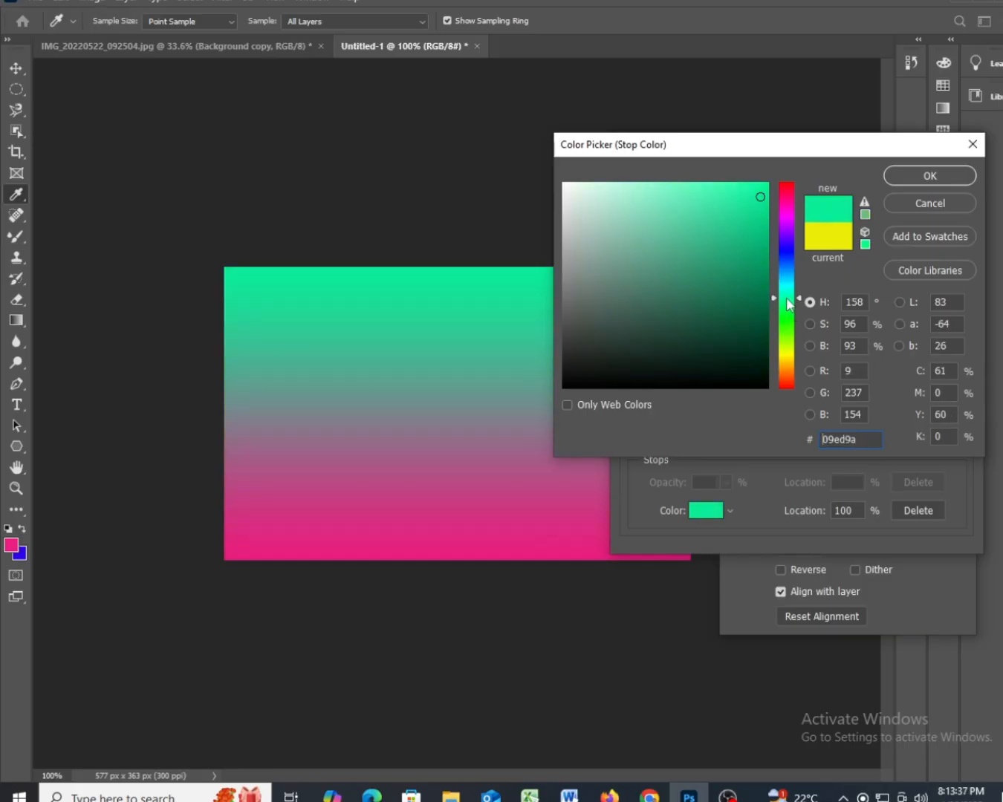
click(784, 254)
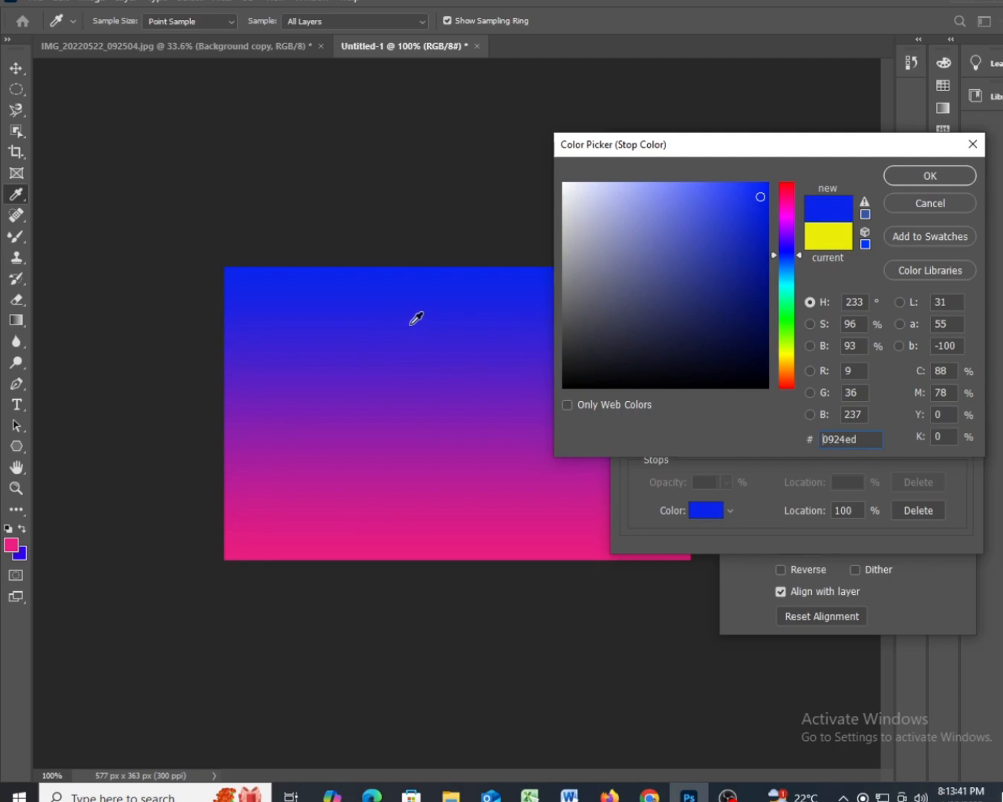
click(783, 218)
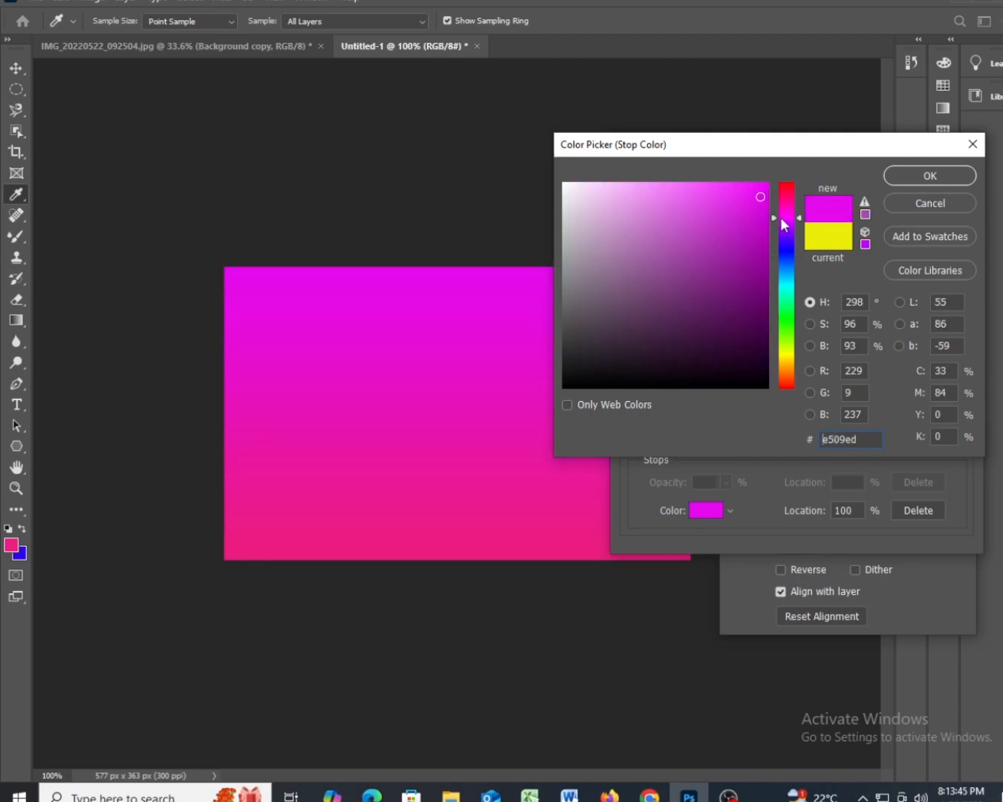
click(787, 184)
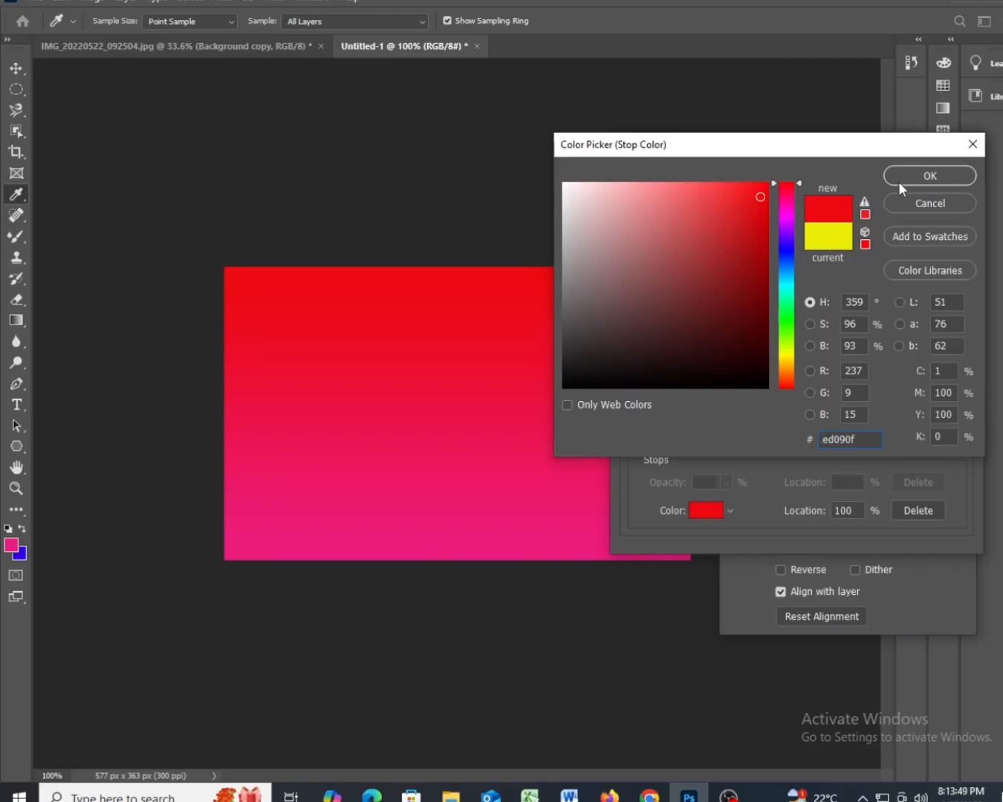
click(919, 179)
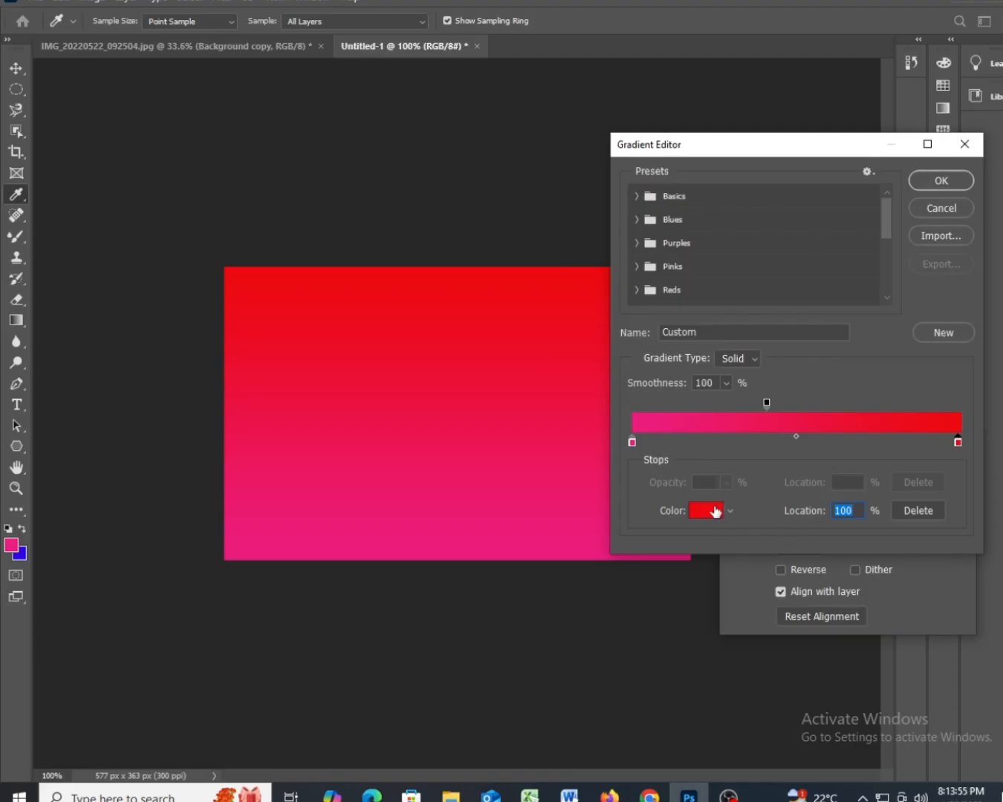
Step: Set the gradient's start color stop at 0% to the near-white #f7f6fa
double_click(631, 440)
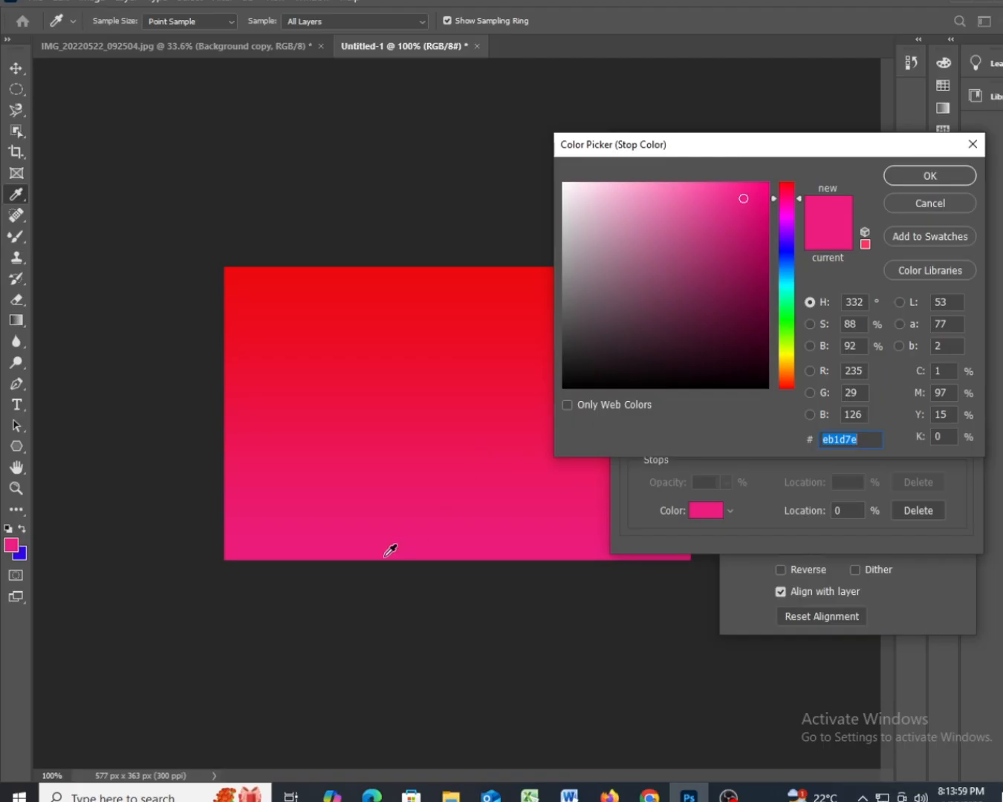
click(787, 360)
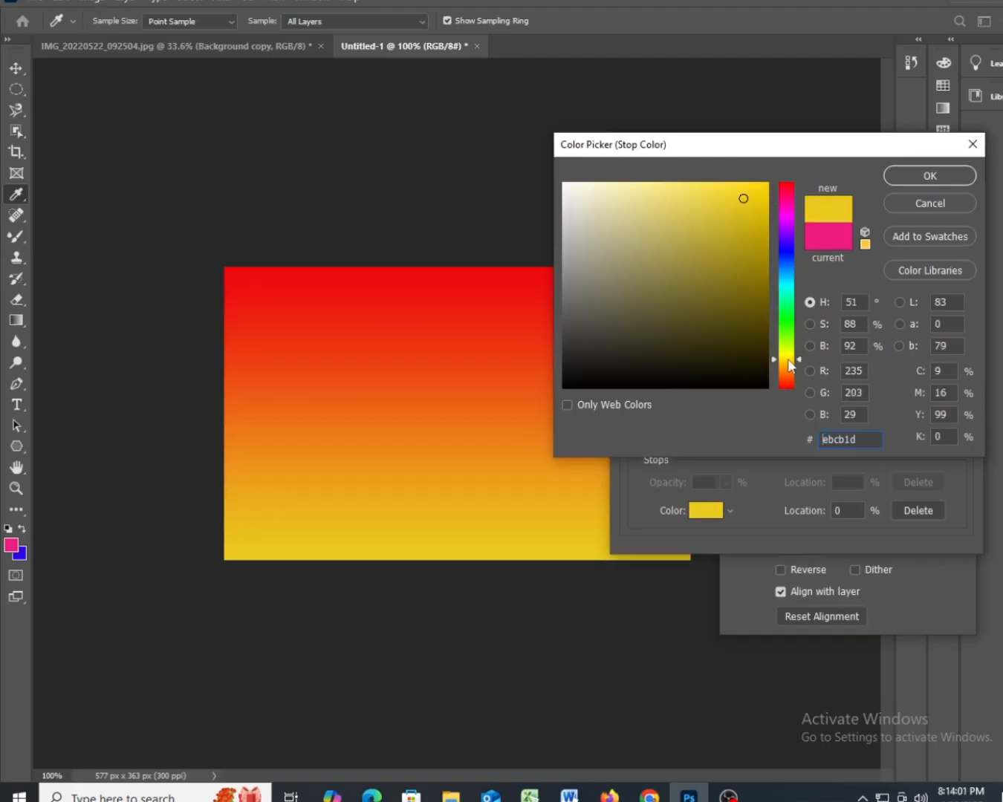
click(792, 323)
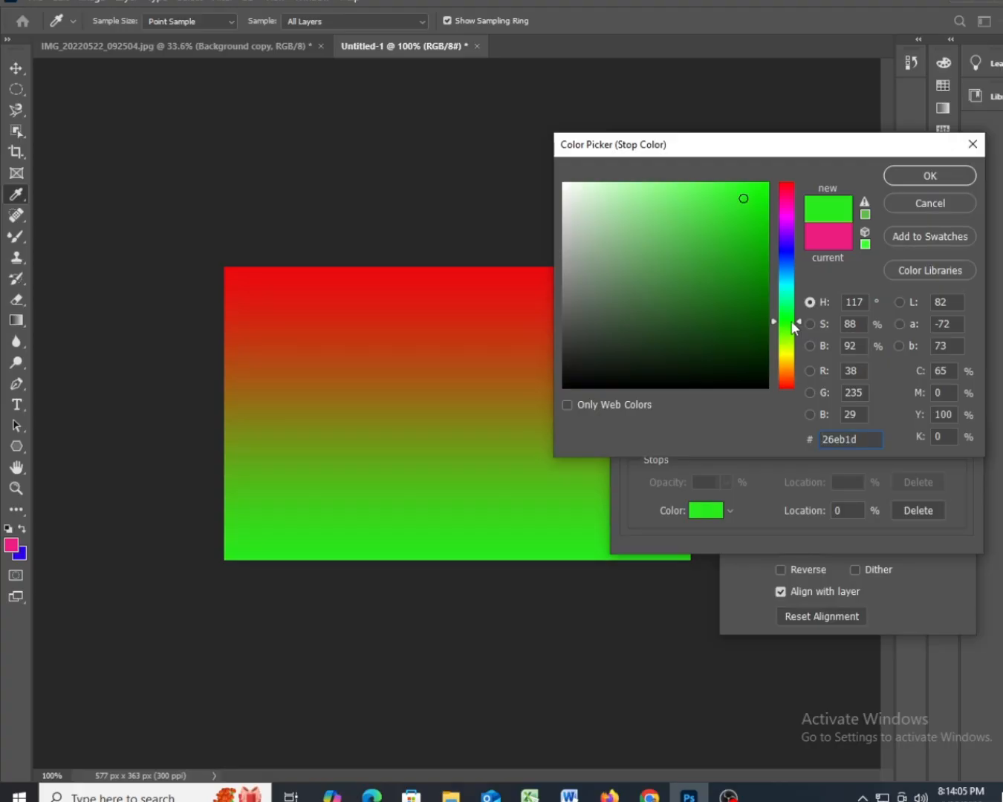
click(786, 245)
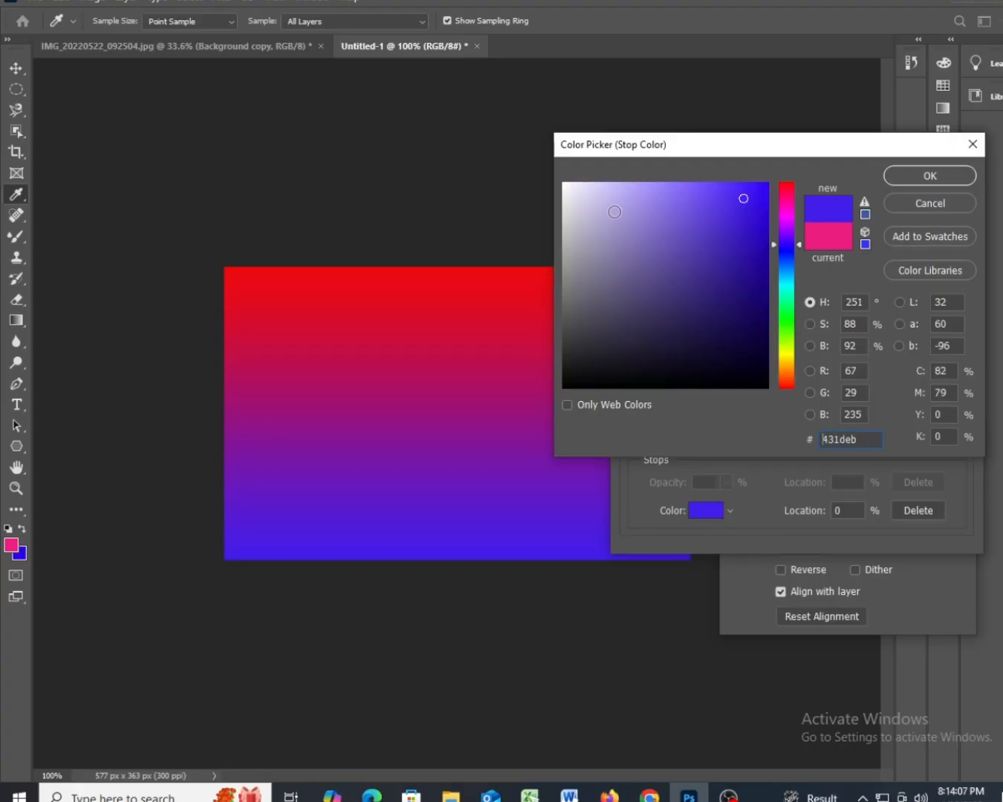
click(565, 193)
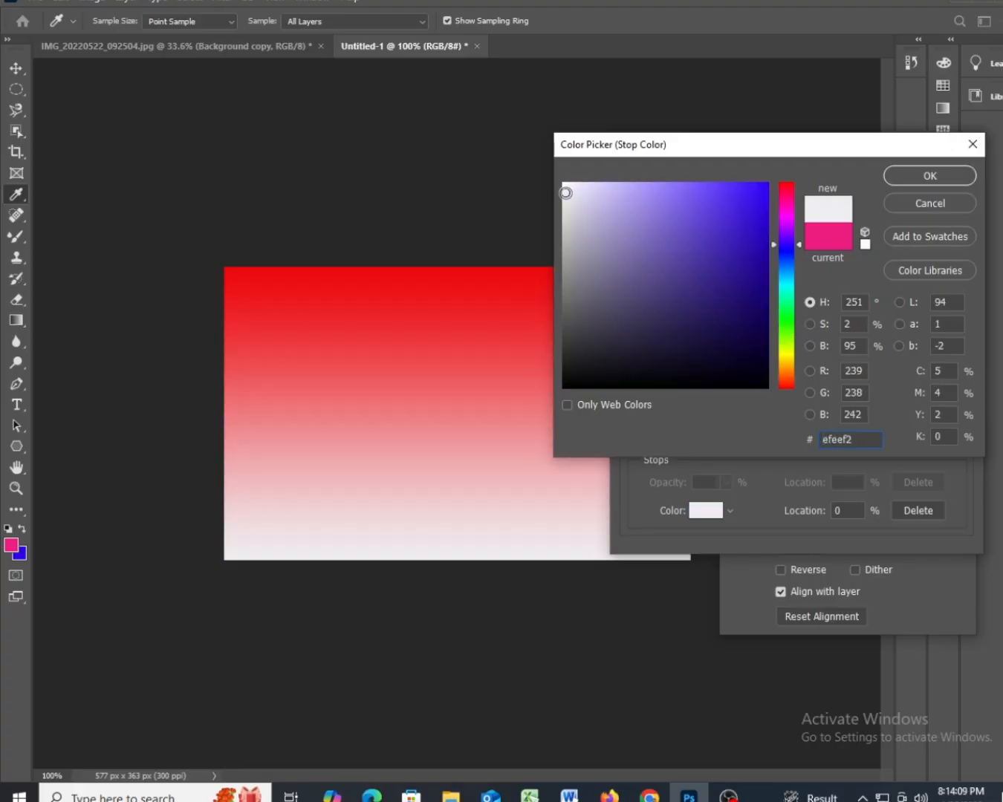
click(566, 187)
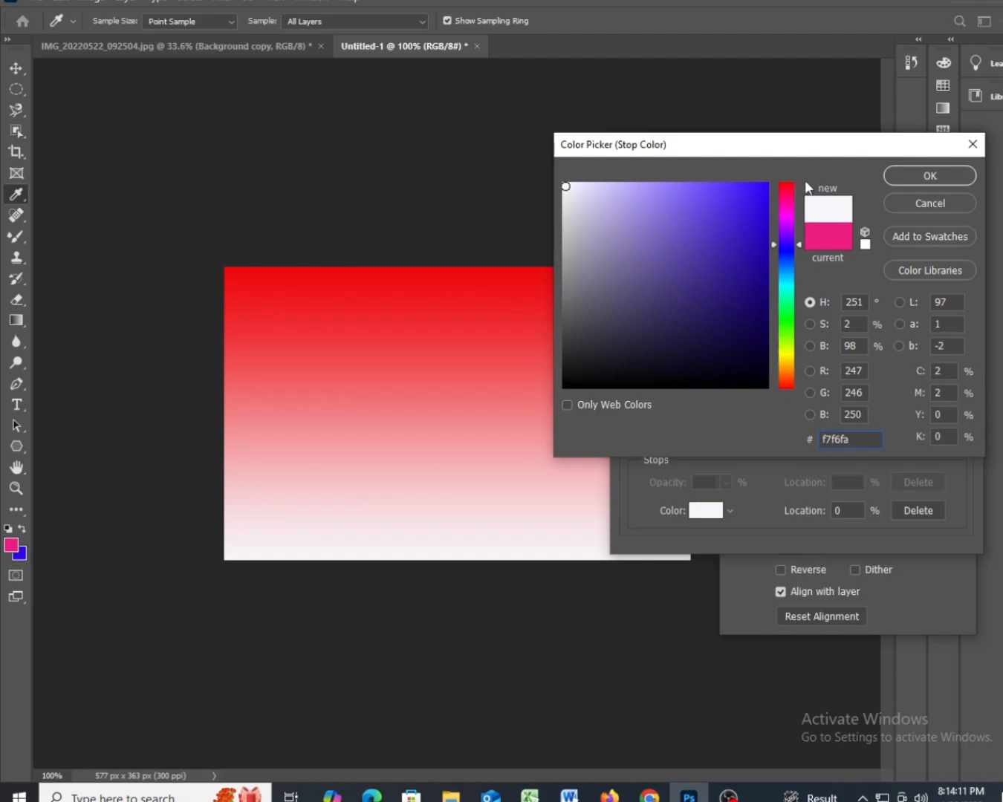
click(940, 177)
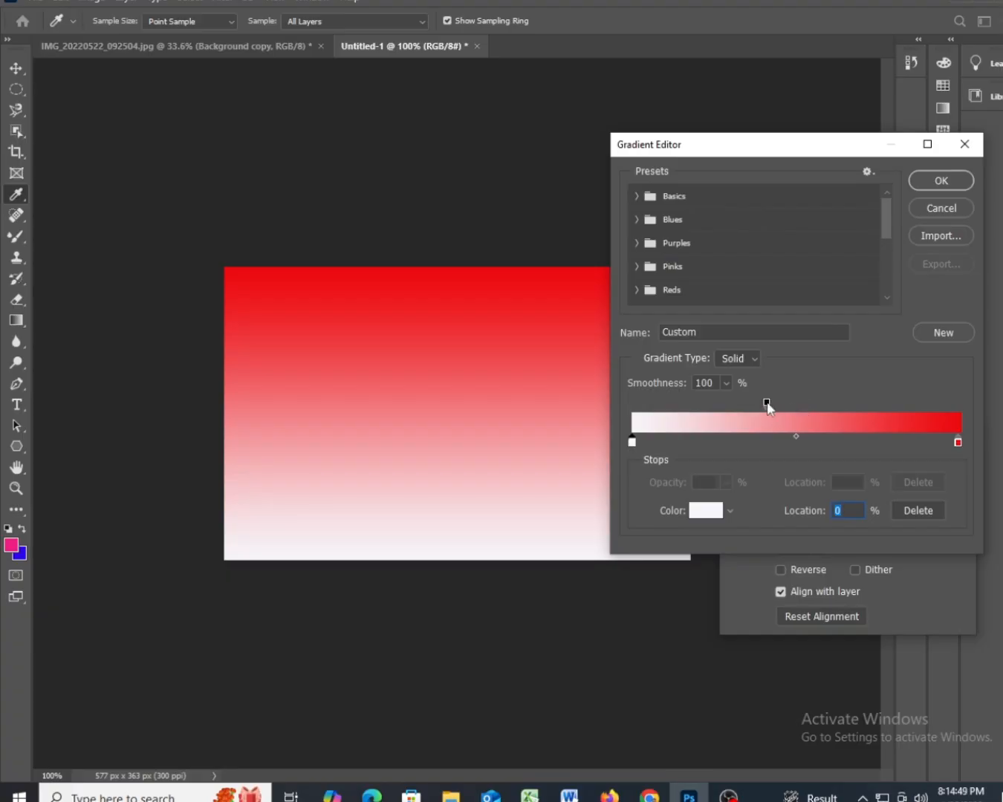
Step: Shift the color midpoint between the white and red stops to a location of 44%
click(765, 404)
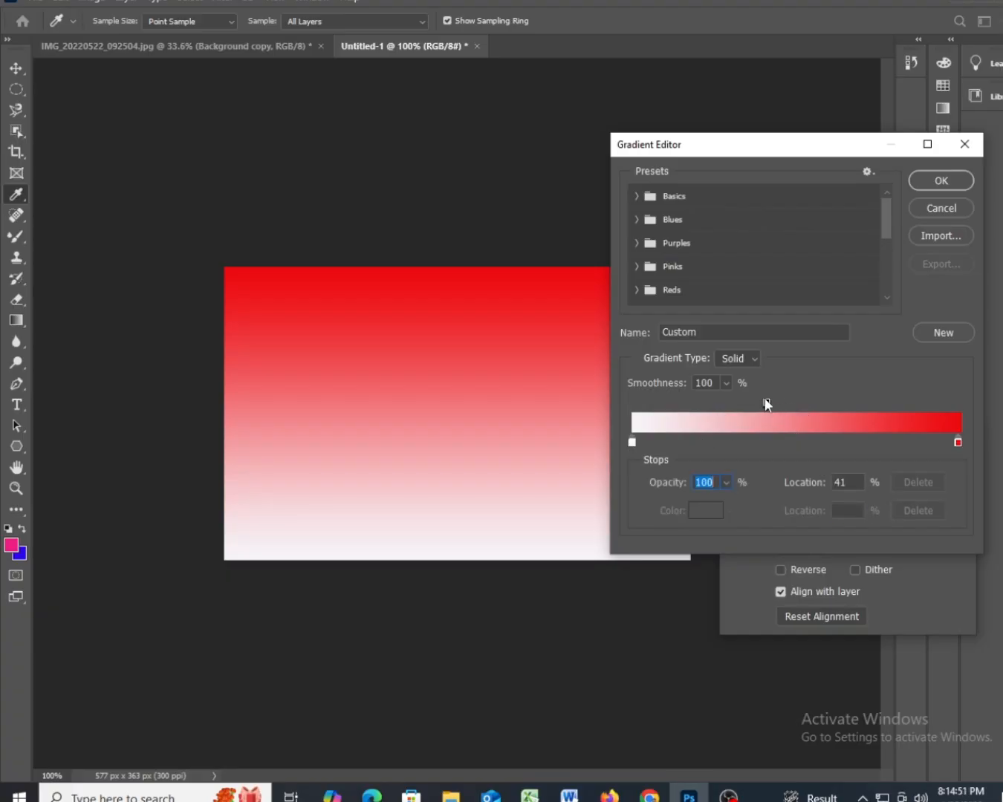
click(958, 442)
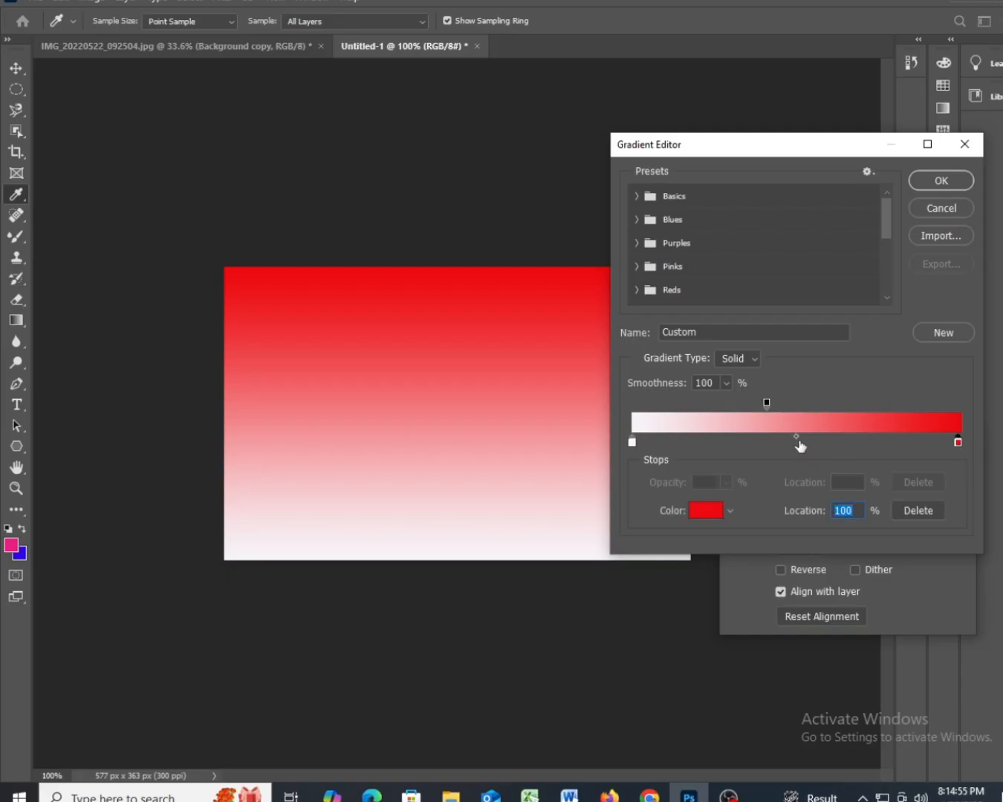
drag(797, 437, 776, 438)
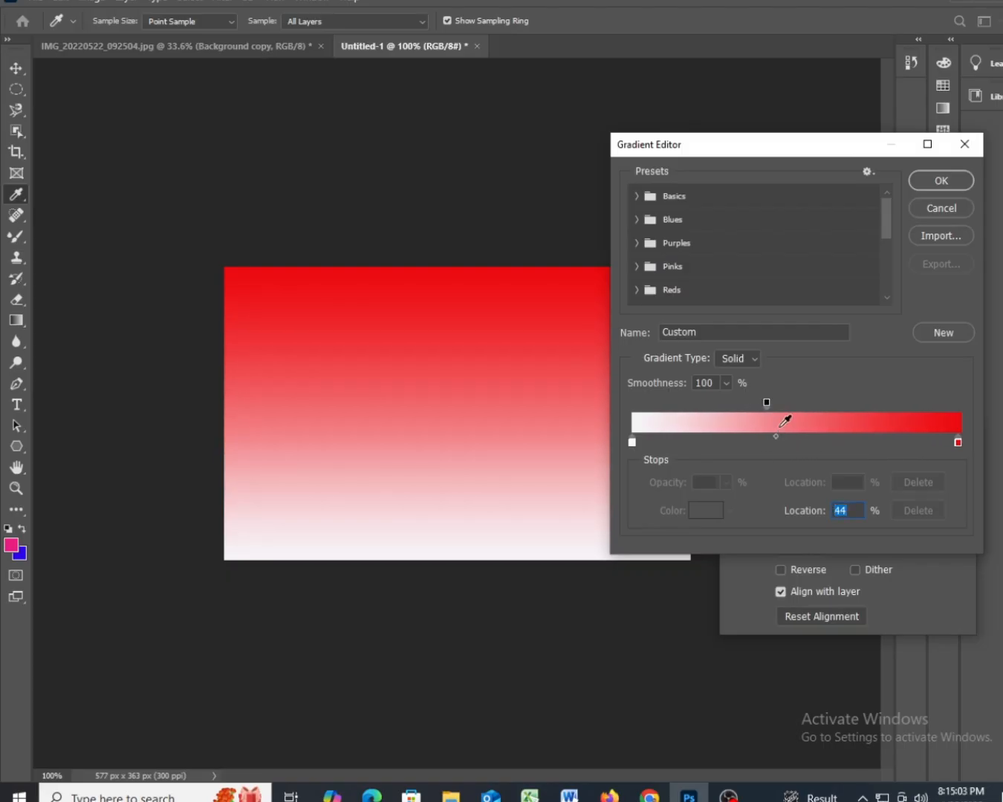
Step: Change the color stop at 0% to the same red as the end stop and select the color stop at 100%
click(632, 442)
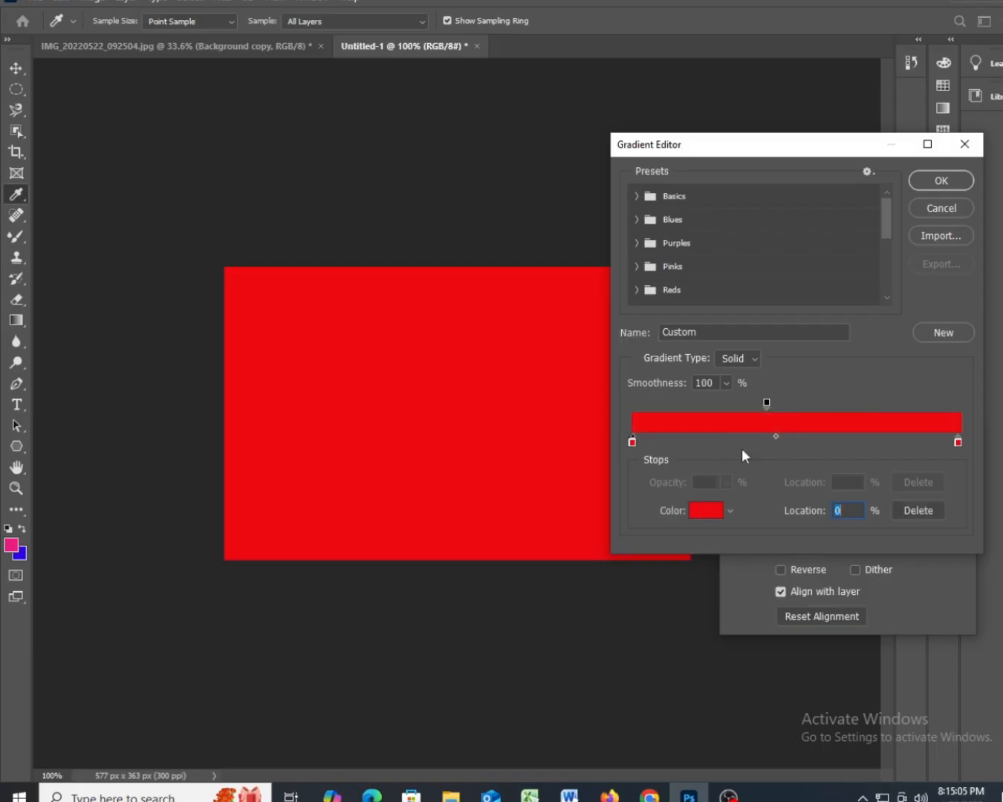
click(774, 437)
click(766, 404)
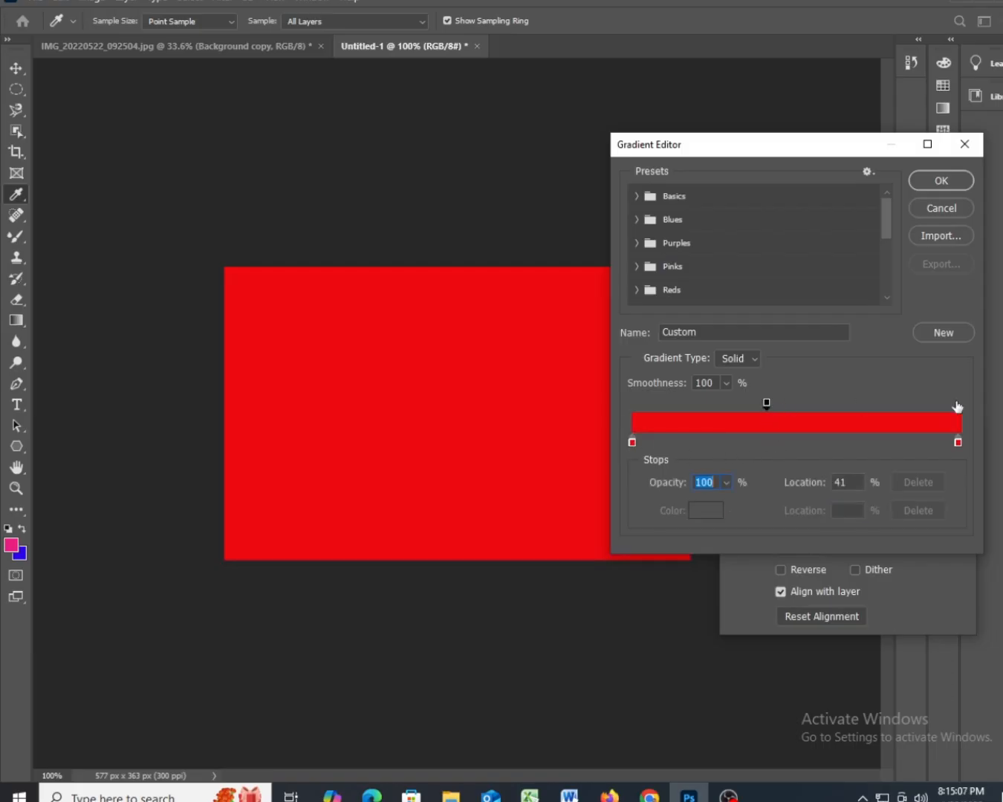
click(966, 442)
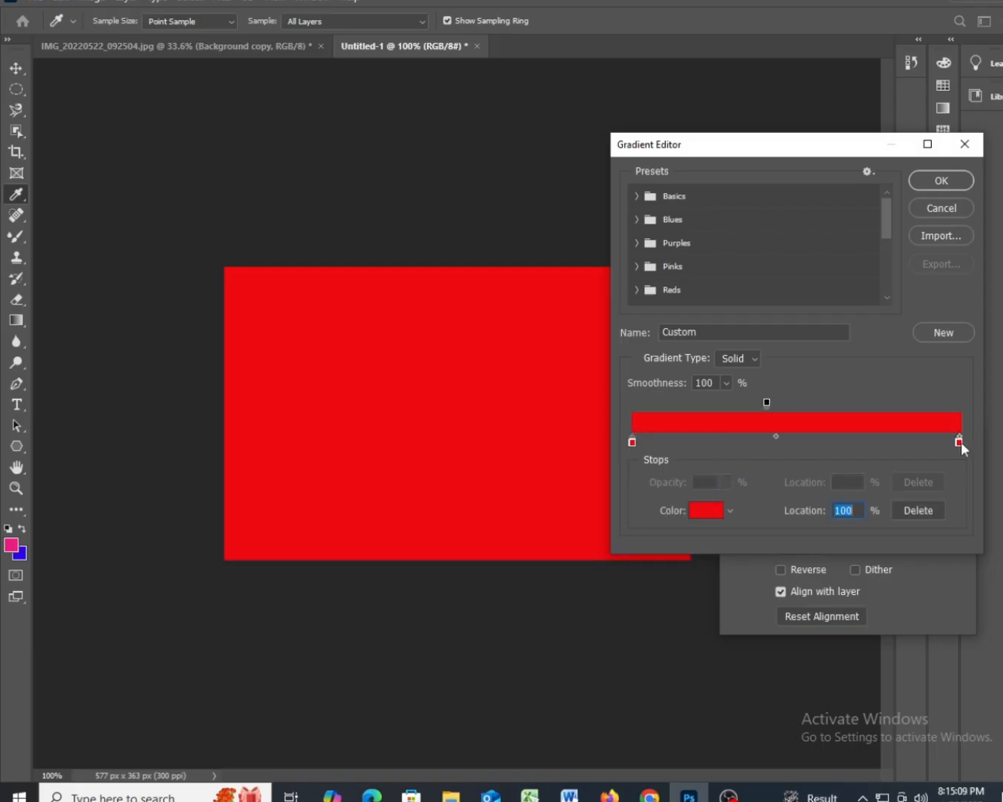